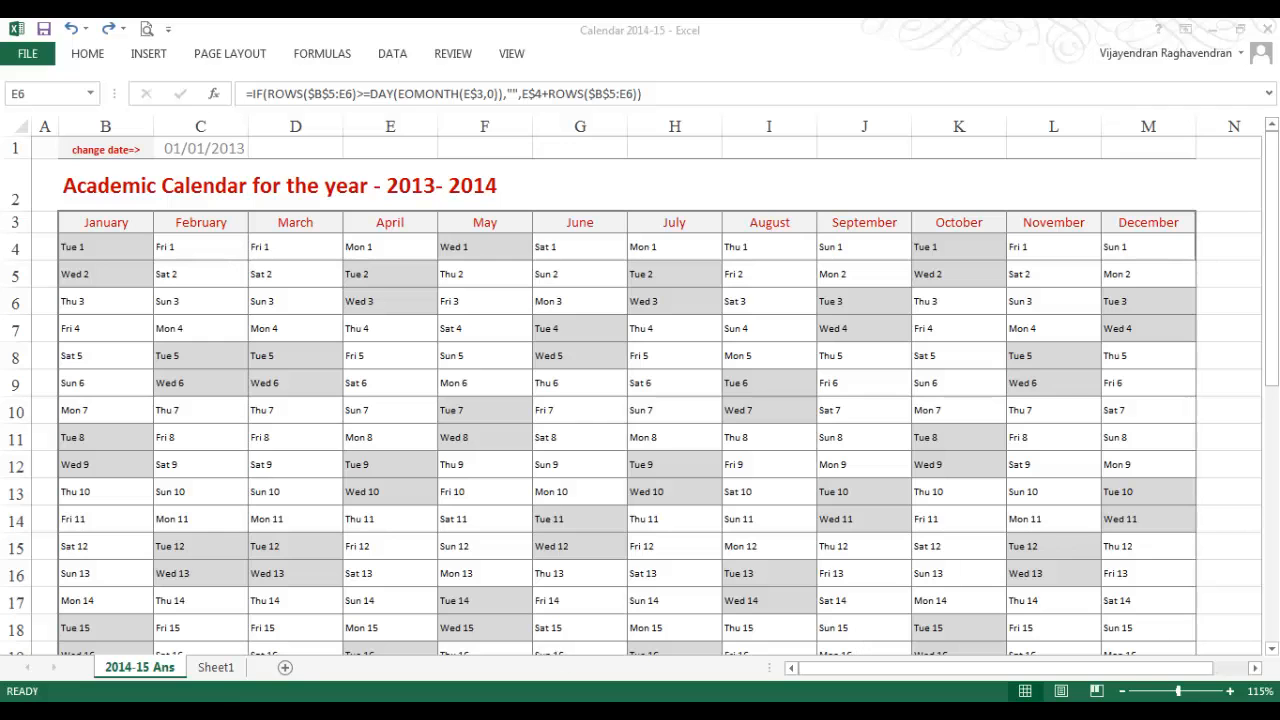
Step: View the free 2013 calendar download page in the browser and switch to the 2013-calendar-with-event-planner-v2 workbook in Excel
{"action": "mouse_move", "coordinate": [225, 712]}
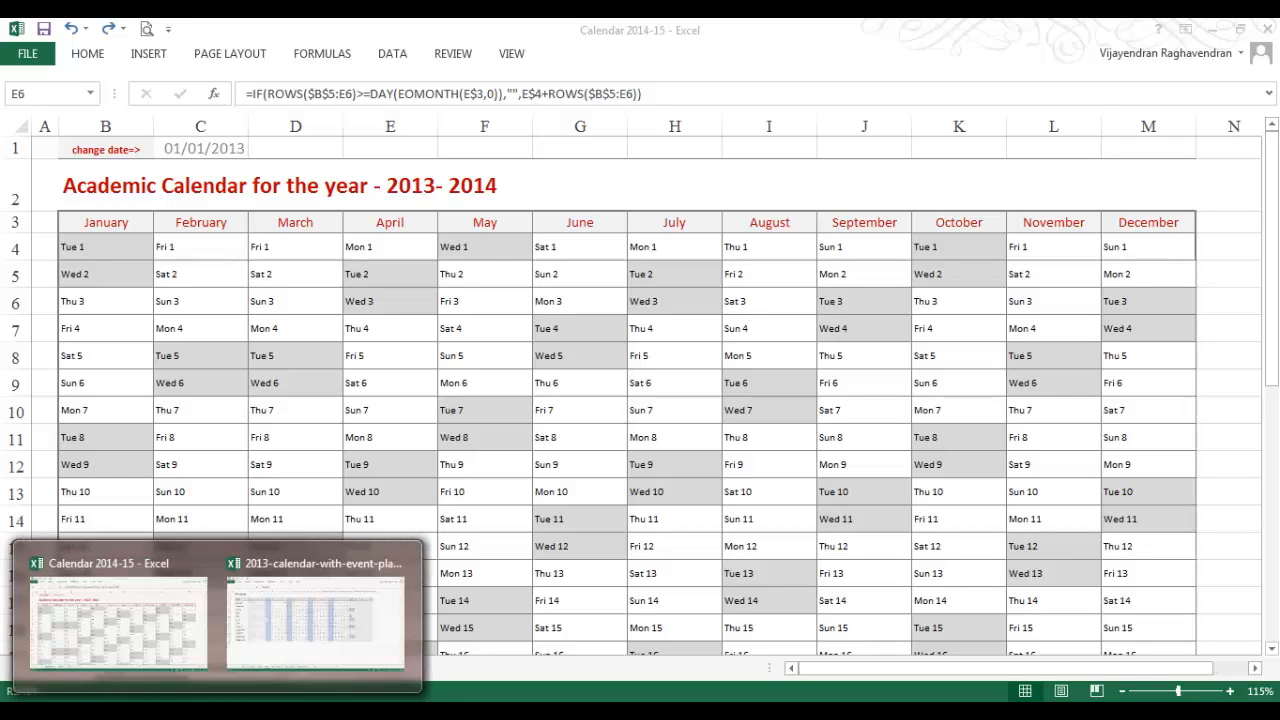
{"action": "left_click", "coordinate": [165, 712]}
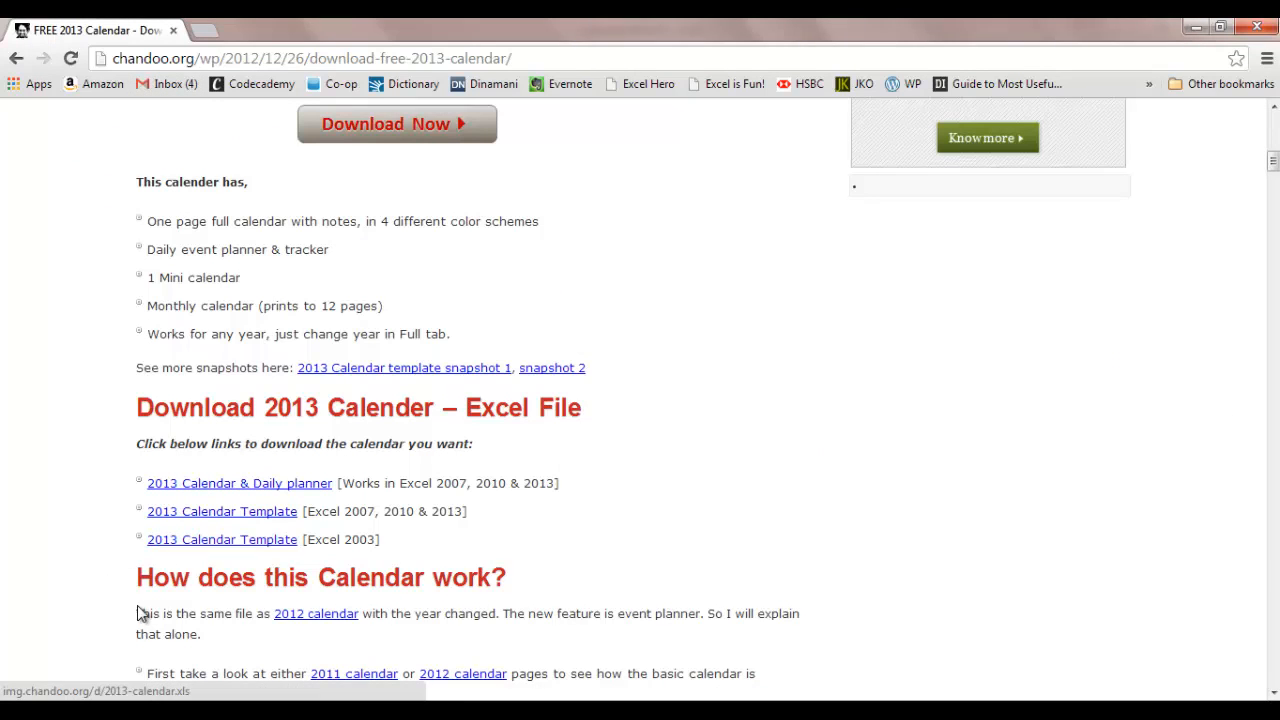
{"action": "mouse_move", "coordinate": [165, 712]}
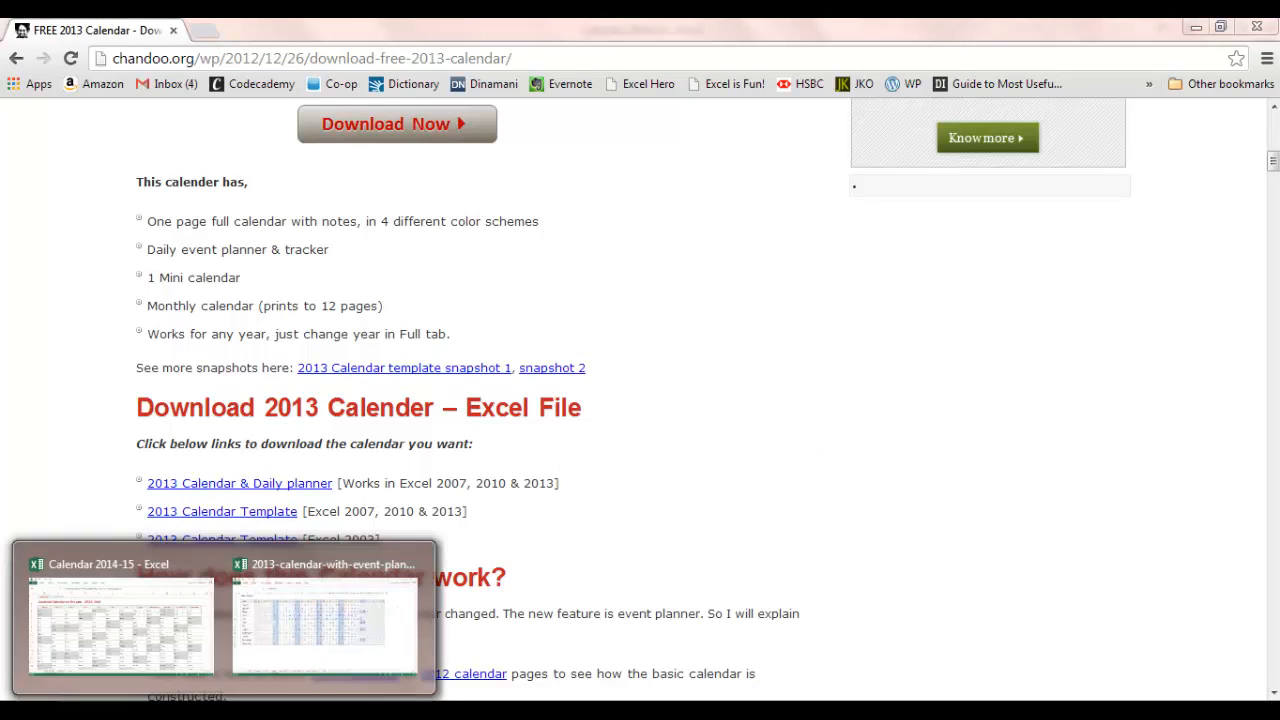
{"action": "left_click", "coordinate": [300, 634]}
{"action": "left_click", "coordinate": [438, 426]}
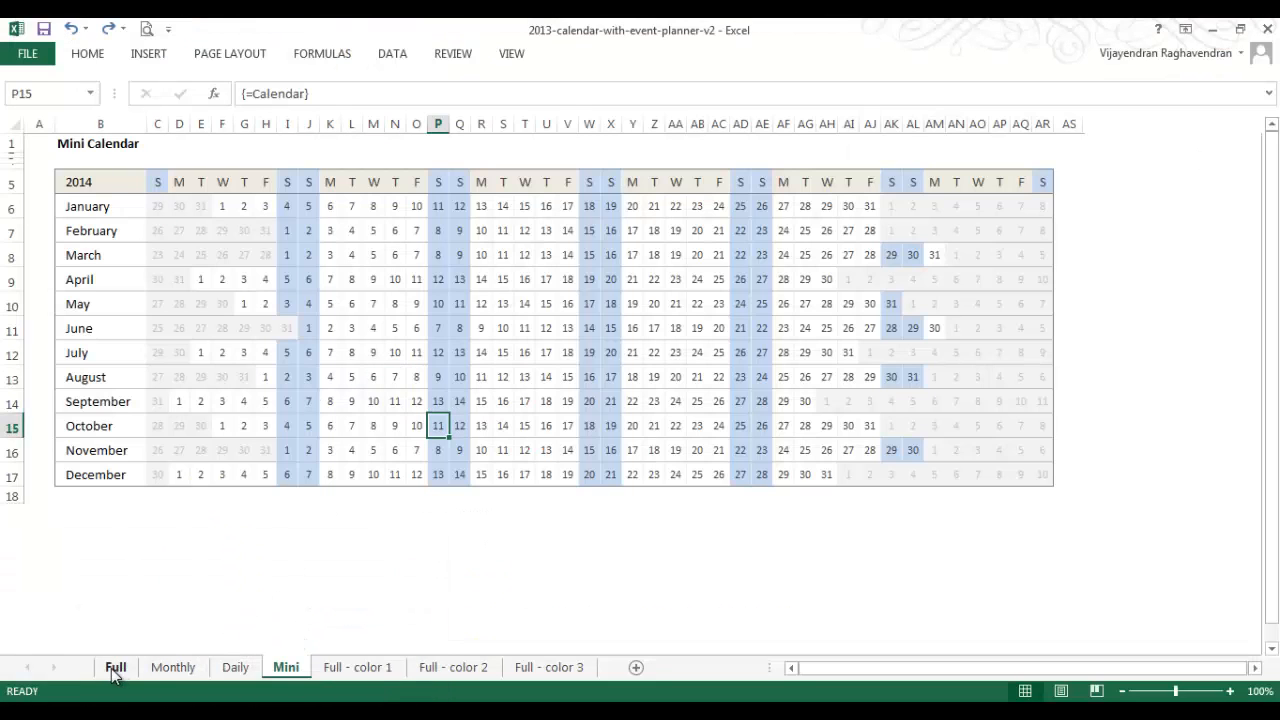
Step: Set the calendar year on the Full sheet to 2011
{"action": "left_click", "coordinate": [115, 667]}
{"action": "left_click", "coordinate": [296, 177]}
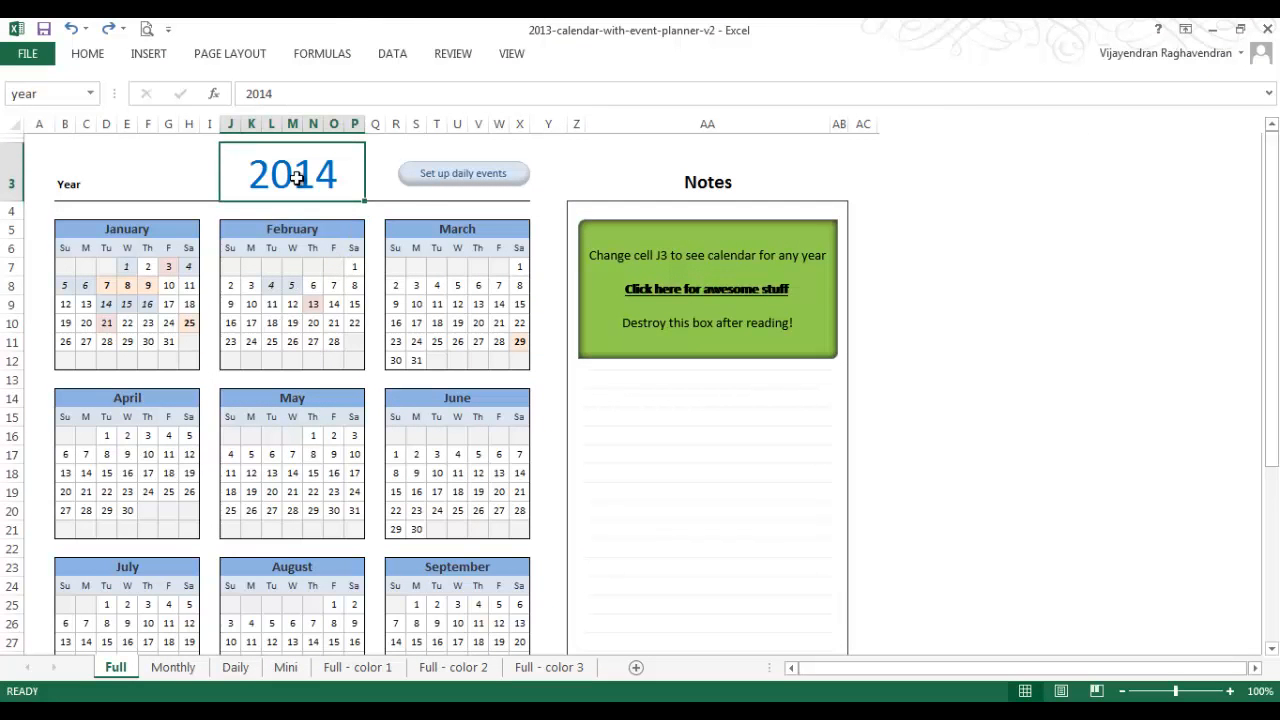
{"action": "type", "text": "2011"}
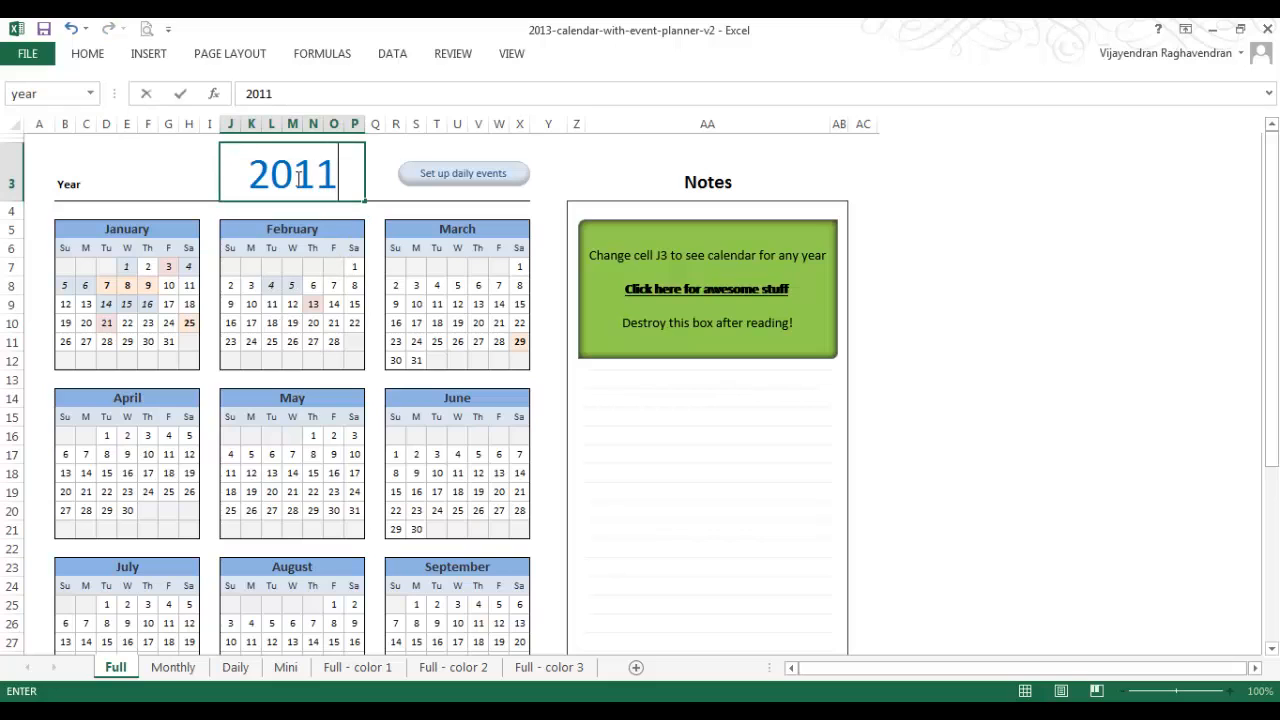
{"action": "key", "text": "Return"}
{"action": "left_click", "coordinate": [298, 224]}
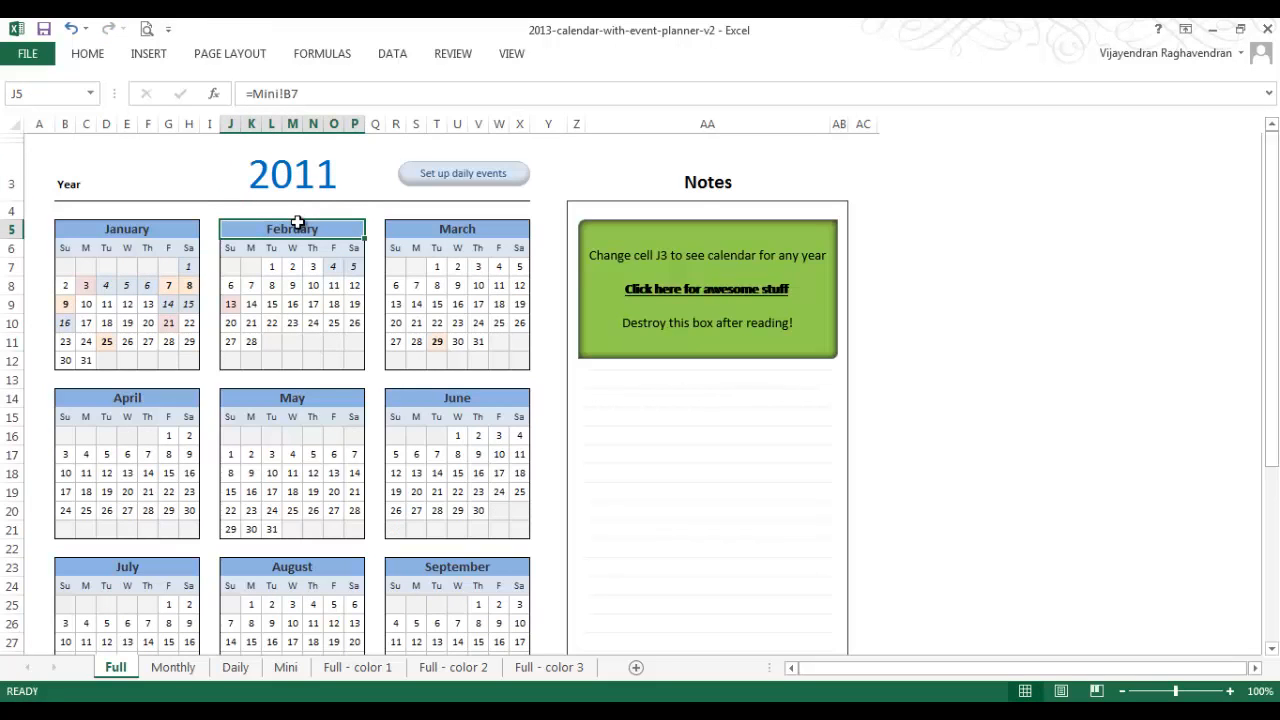
Step: Look through the Monthly, Daily, Mini and Full - color 1 to 3 sheets for the chosen year
{"action": "left_click", "coordinate": [173, 667]}
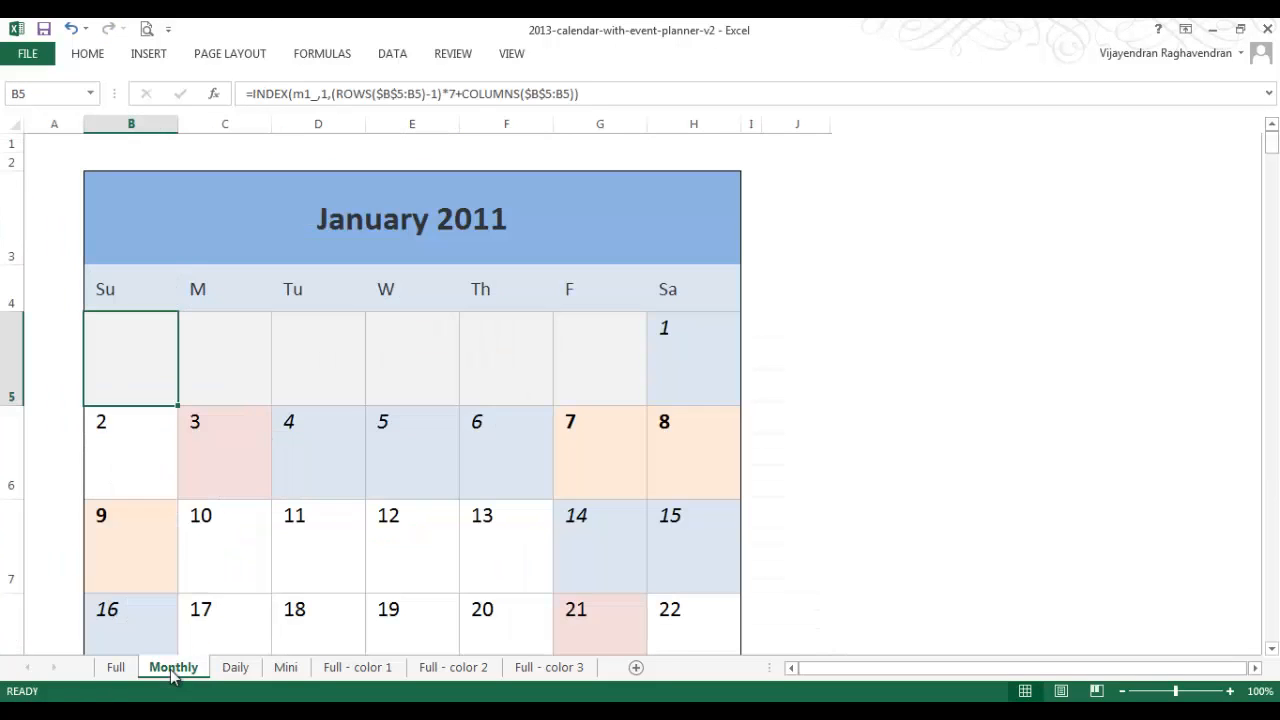
{"action": "left_click", "coordinate": [224, 673]}
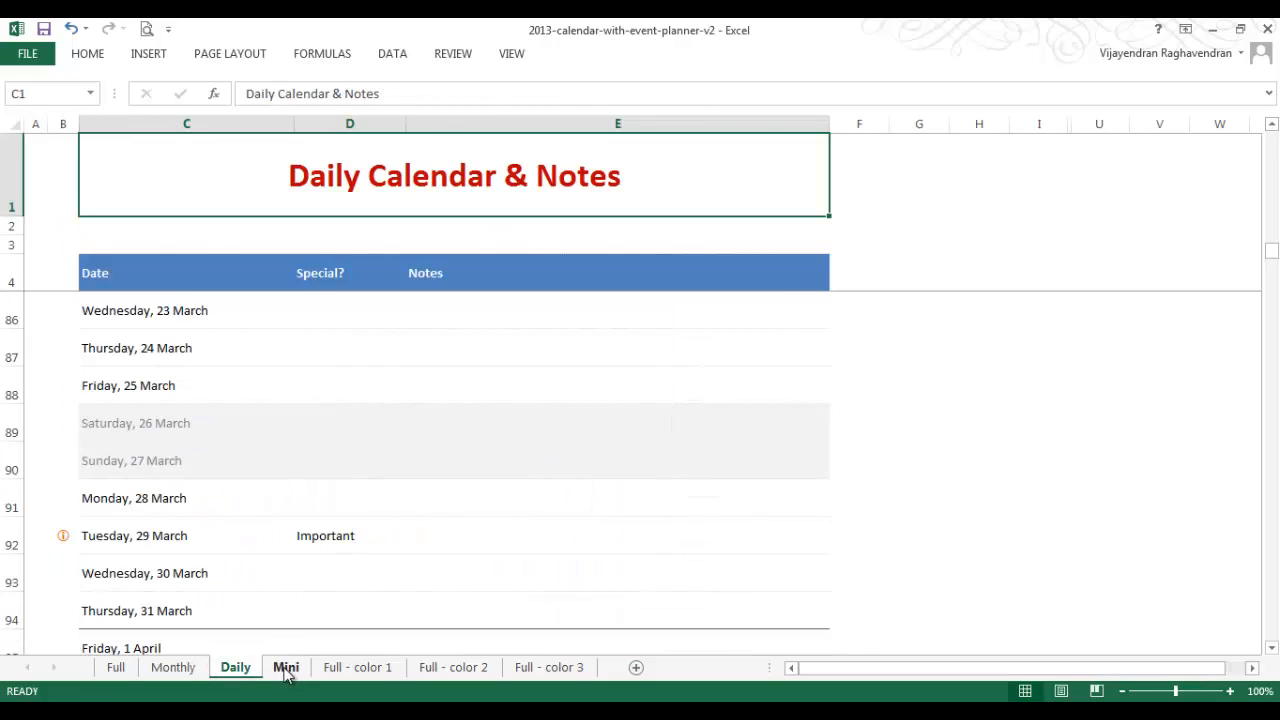
{"action": "left_click", "coordinate": [286, 669]}
{"action": "left_click", "coordinate": [345, 669]}
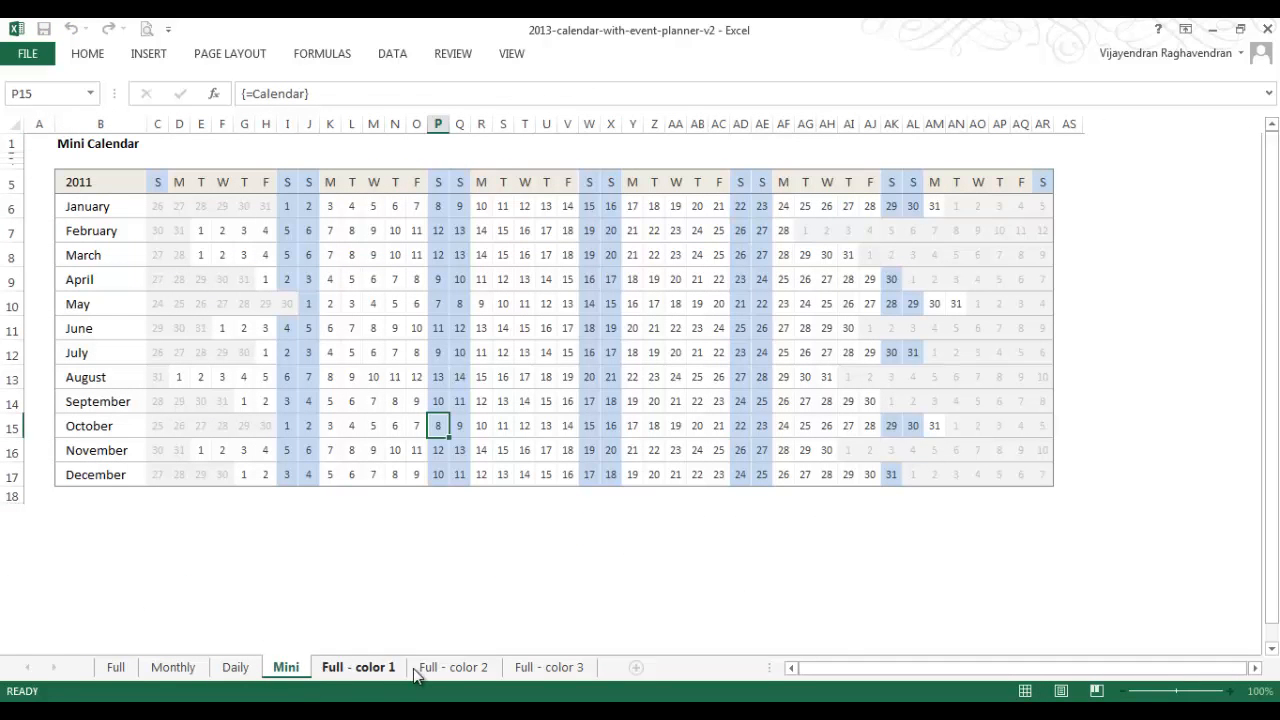
{"action": "left_click", "coordinate": [463, 670]}
{"action": "left_click", "coordinate": [551, 670]}
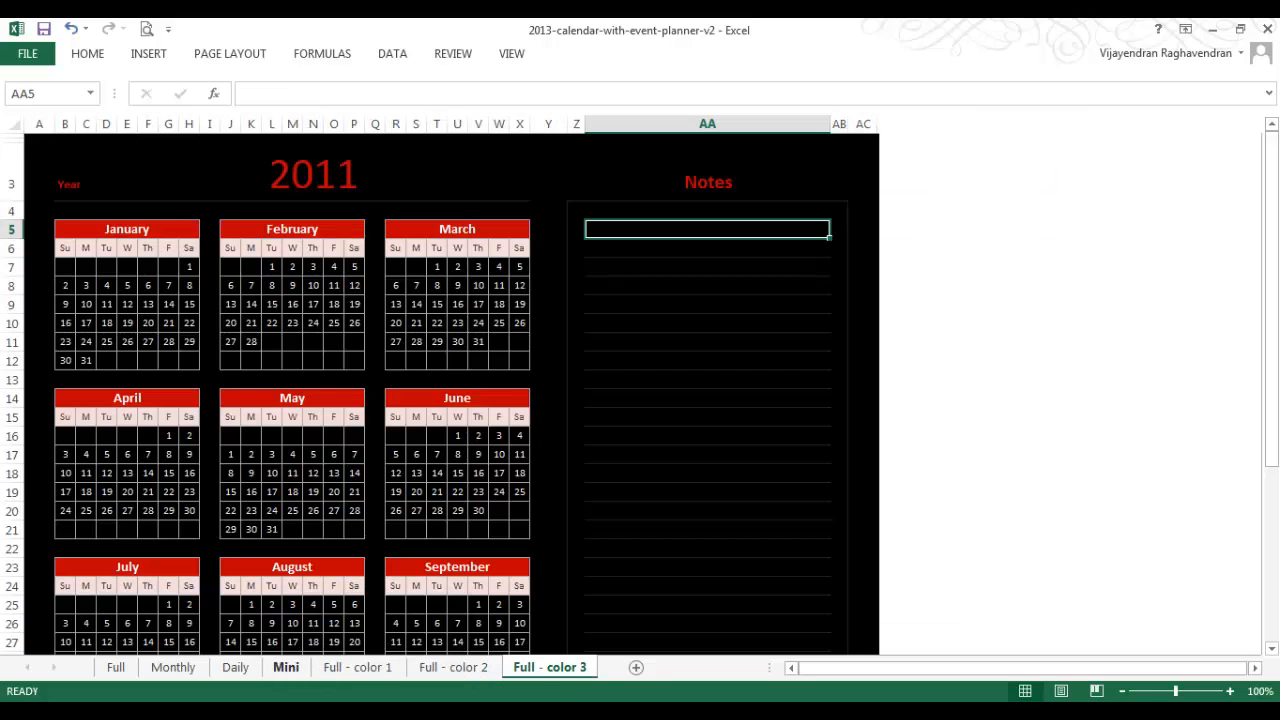
Step: Return to the Calendar 2014-15 workbook and inspect the start date in C1 and the January header formula in B3
{"action": "left_click", "coordinate": [180, 646]}
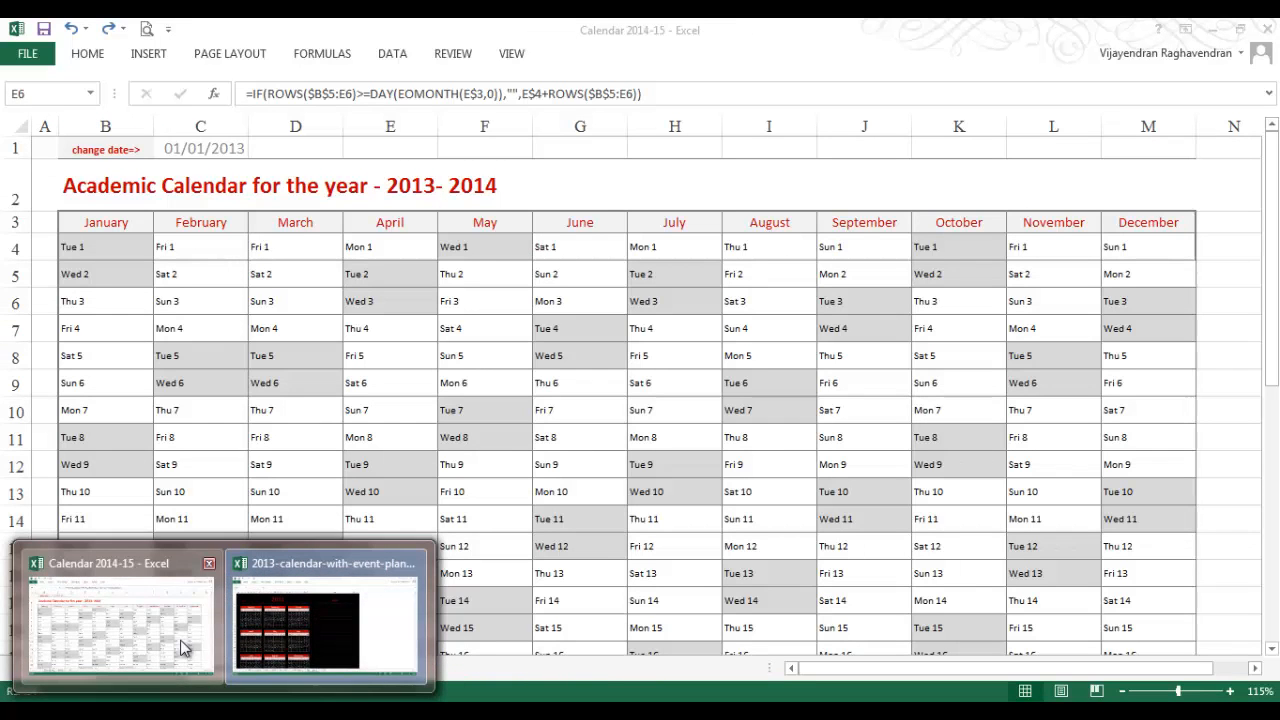
{"action": "left_click", "coordinate": [313, 508]}
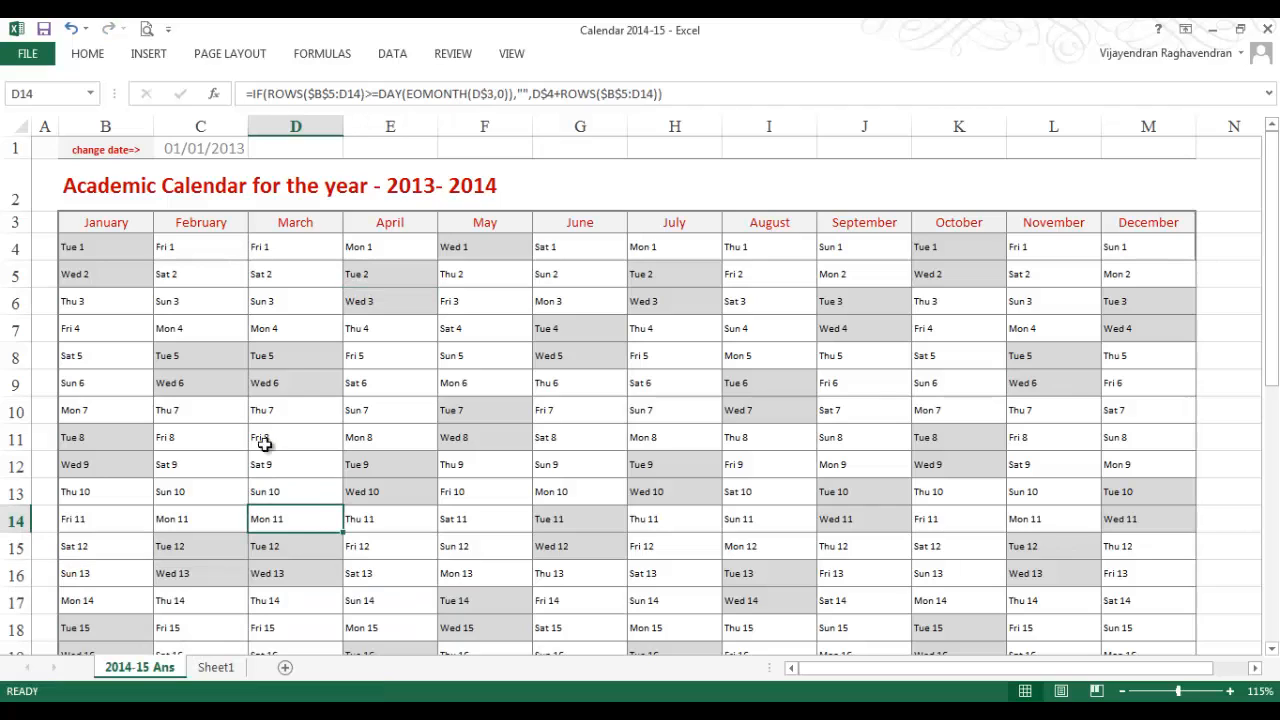
{"action": "left_click", "coordinate": [216, 148]}
{"action": "left_click", "coordinate": [107, 230]}
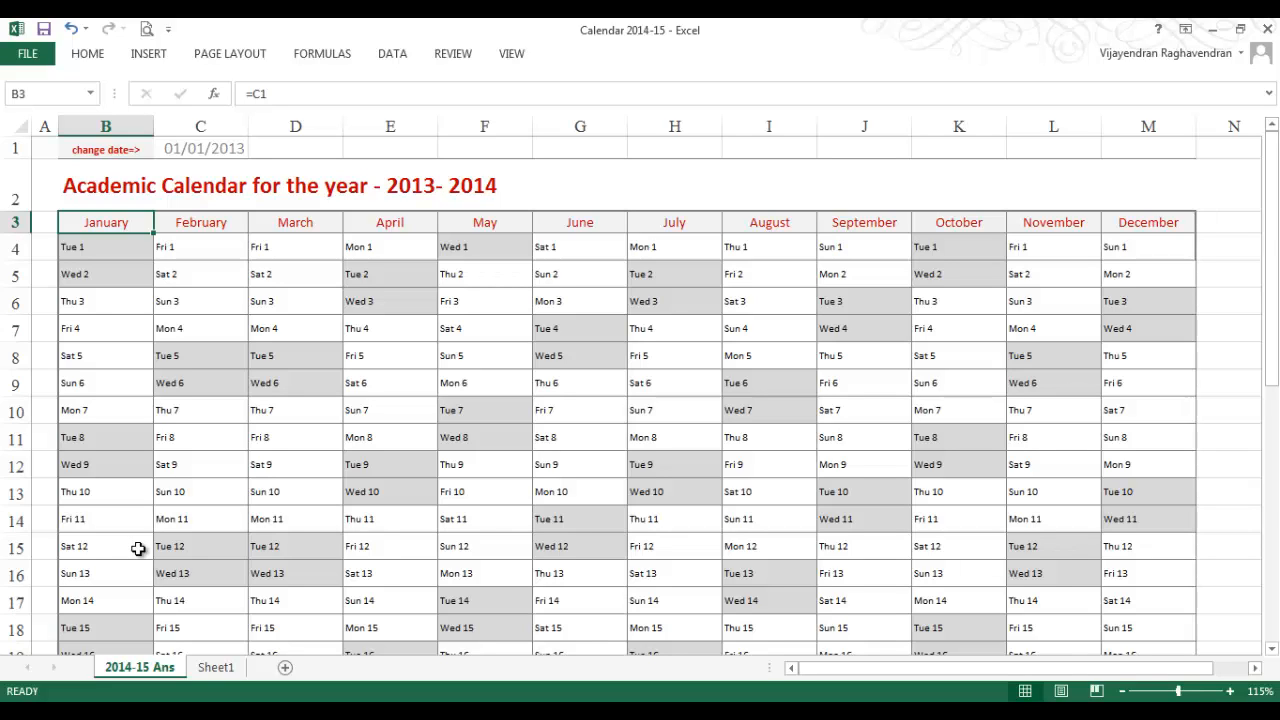
Step: On Sheet1, enter the formula =B1 in cell B4 to link it to the start date
{"action": "left_click", "coordinate": [216, 667]}
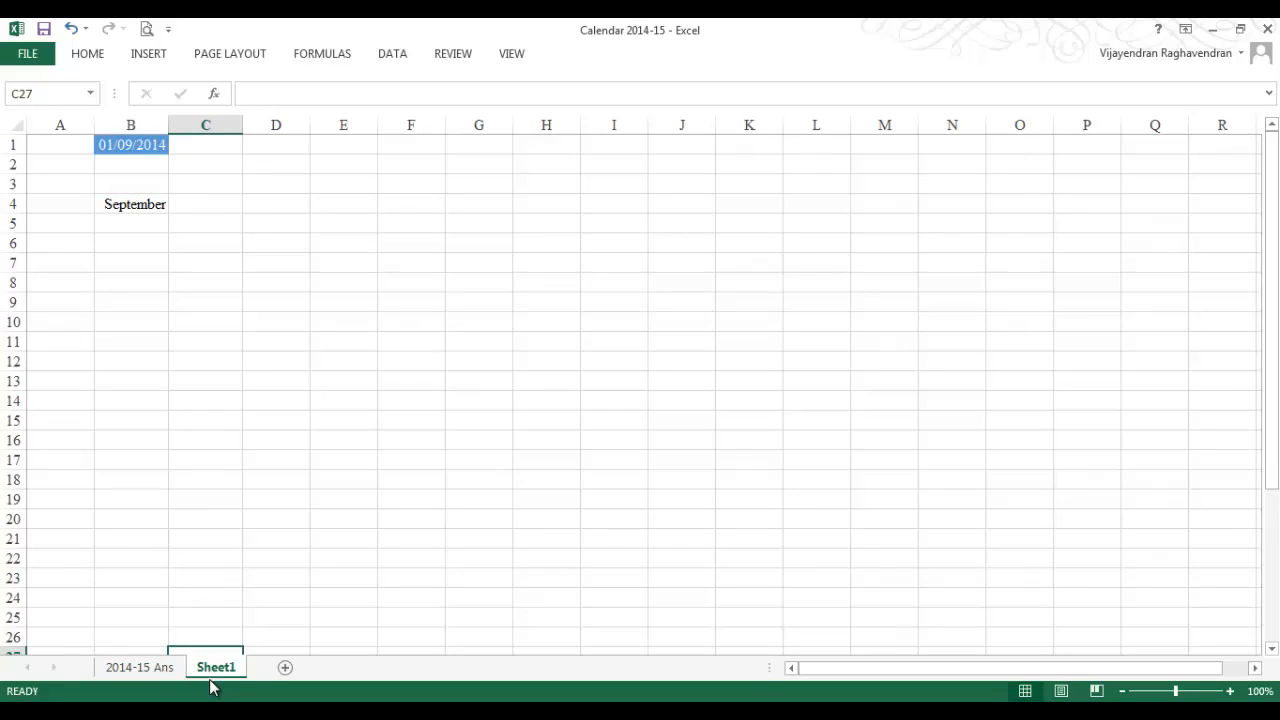
{"action": "left_click", "coordinate": [138, 148]}
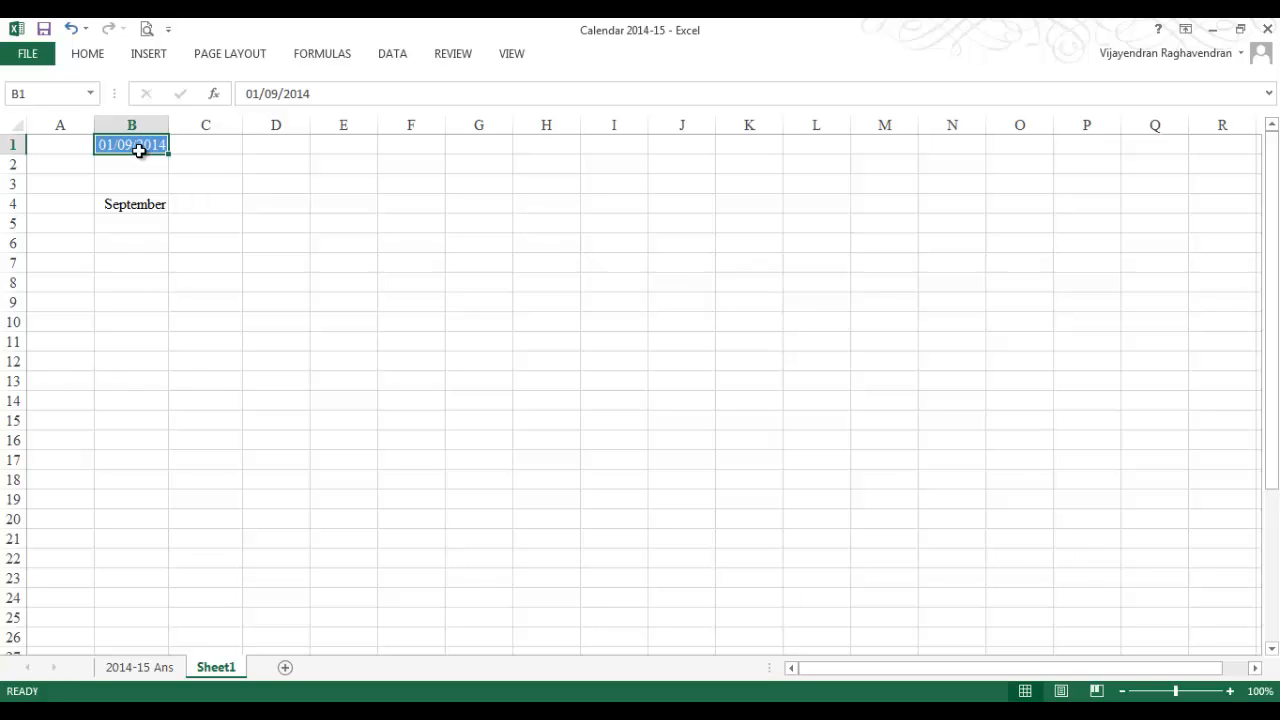
{"action": "left_click", "coordinate": [147, 205]}
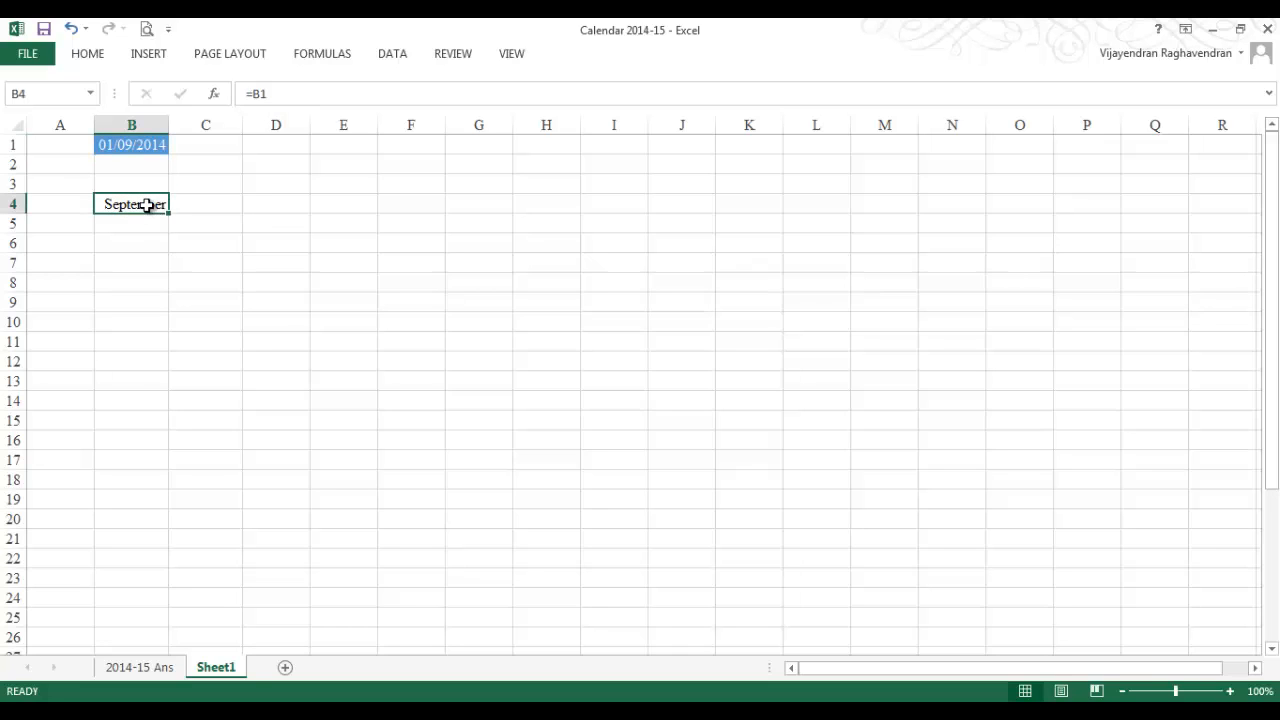
{"action": "type", "text": "="}
{"action": "key", "text": "Up"}
{"action": "key", "text": "Up"}
{"action": "key", "text": "Up"}
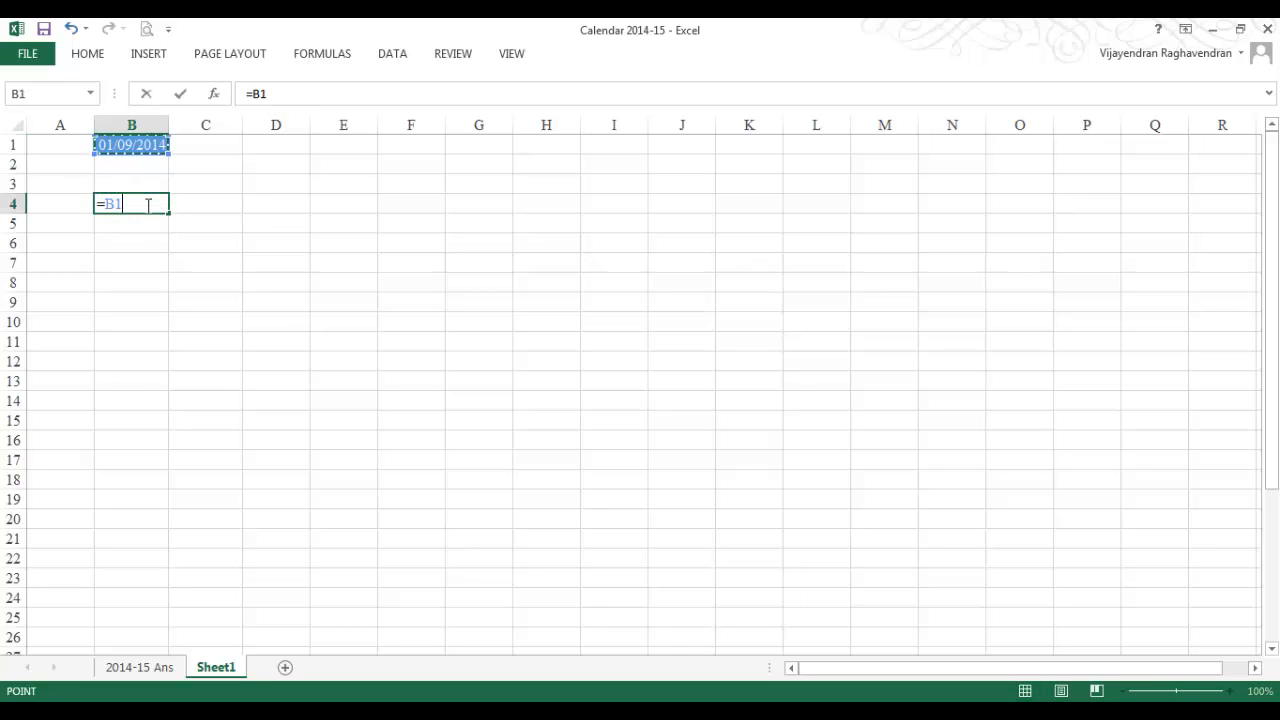
{"action": "key", "text": "Return"}
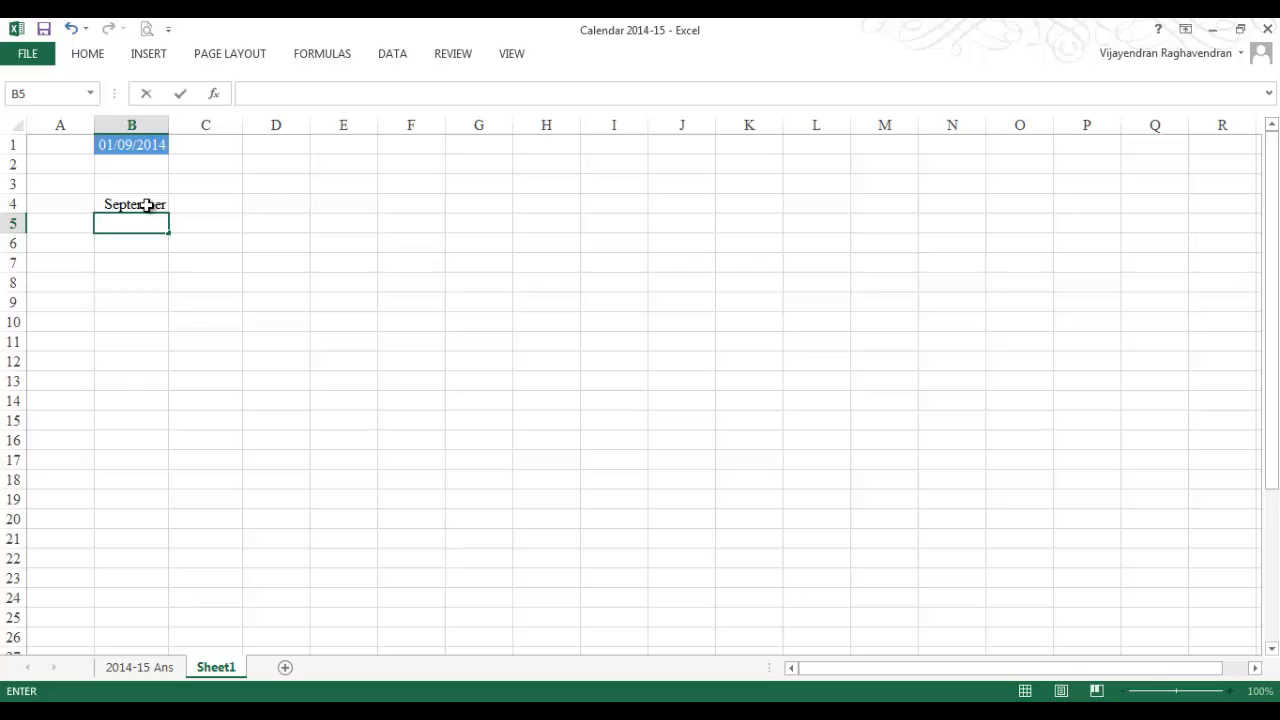
Step: Format cell B4 with the custom number format mmmm so it shows the full month name
{"action": "left_click", "coordinate": [145, 204]}
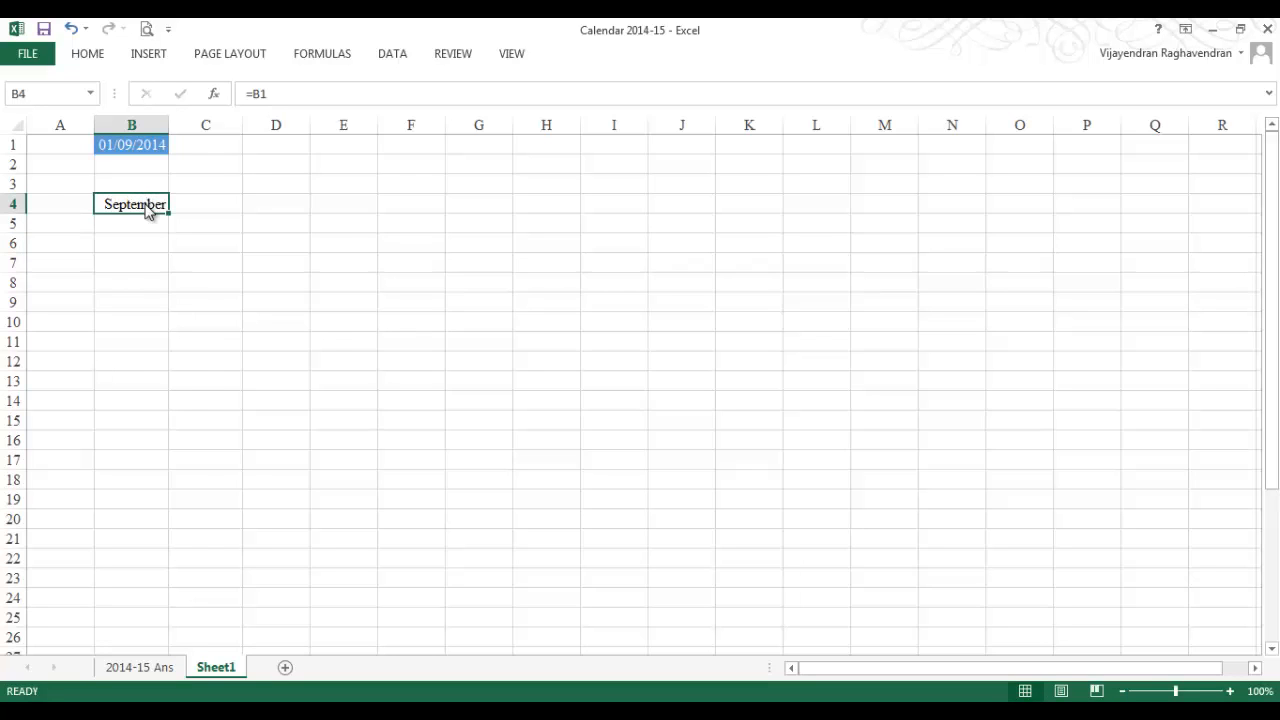
{"action": "right_click", "coordinate": [147, 205]}
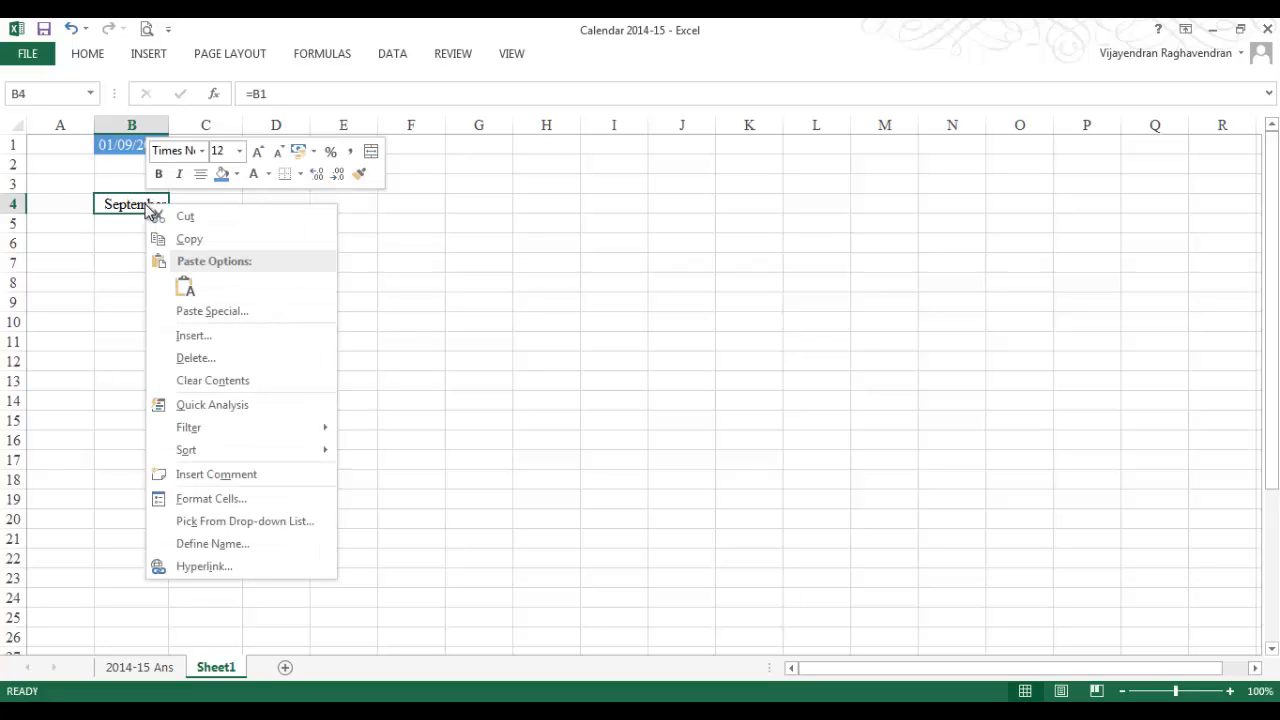
{"action": "left_click", "coordinate": [220, 500]}
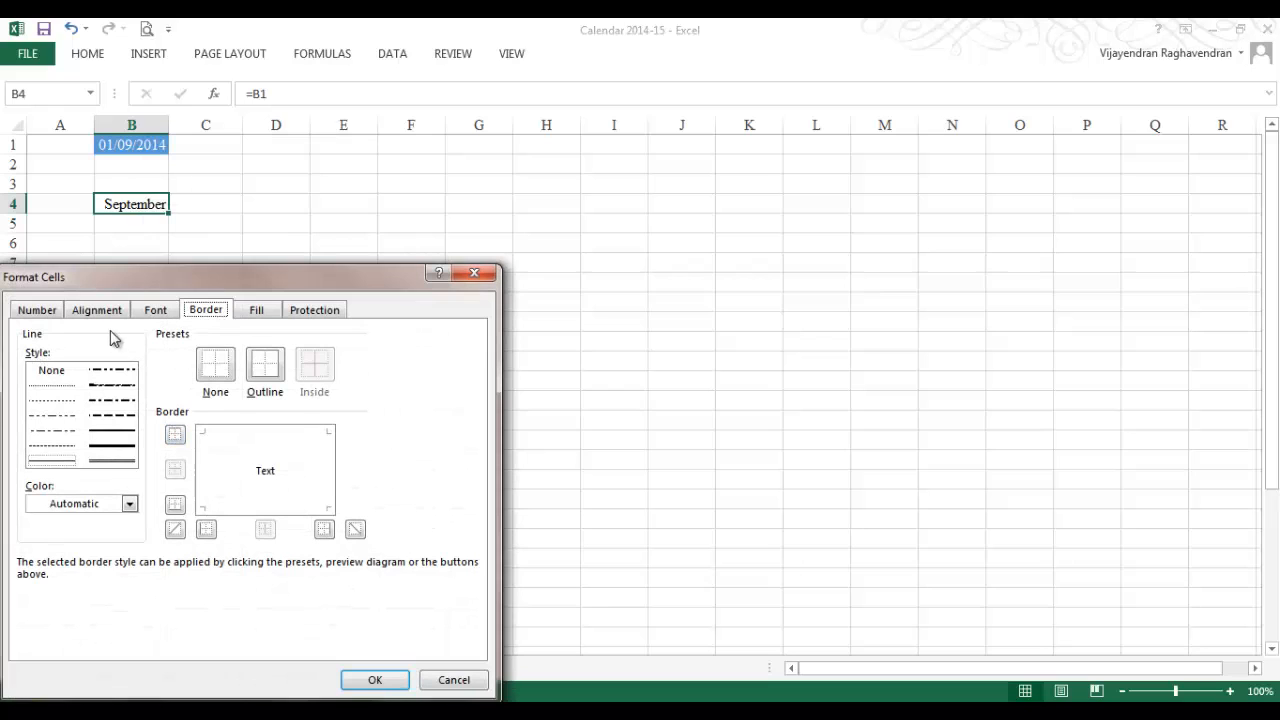
{"action": "left_click", "coordinate": [44, 316]}
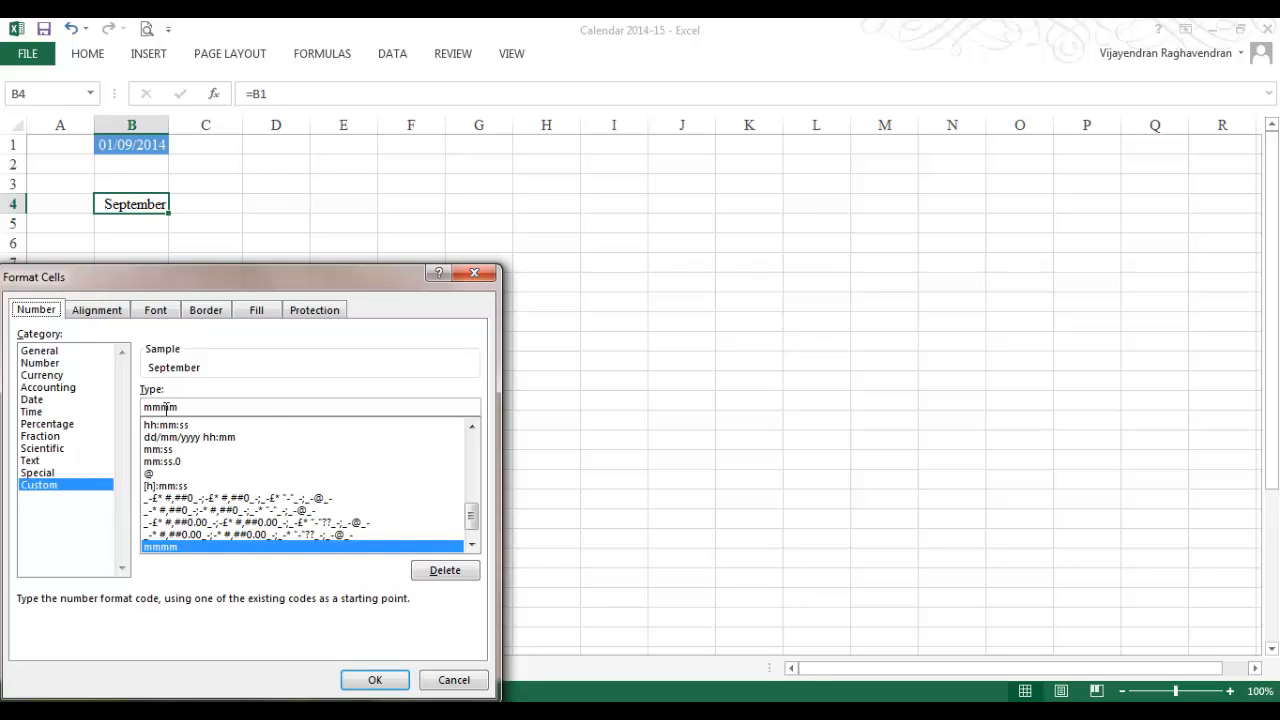
{"action": "left_click", "coordinate": [375, 680]}
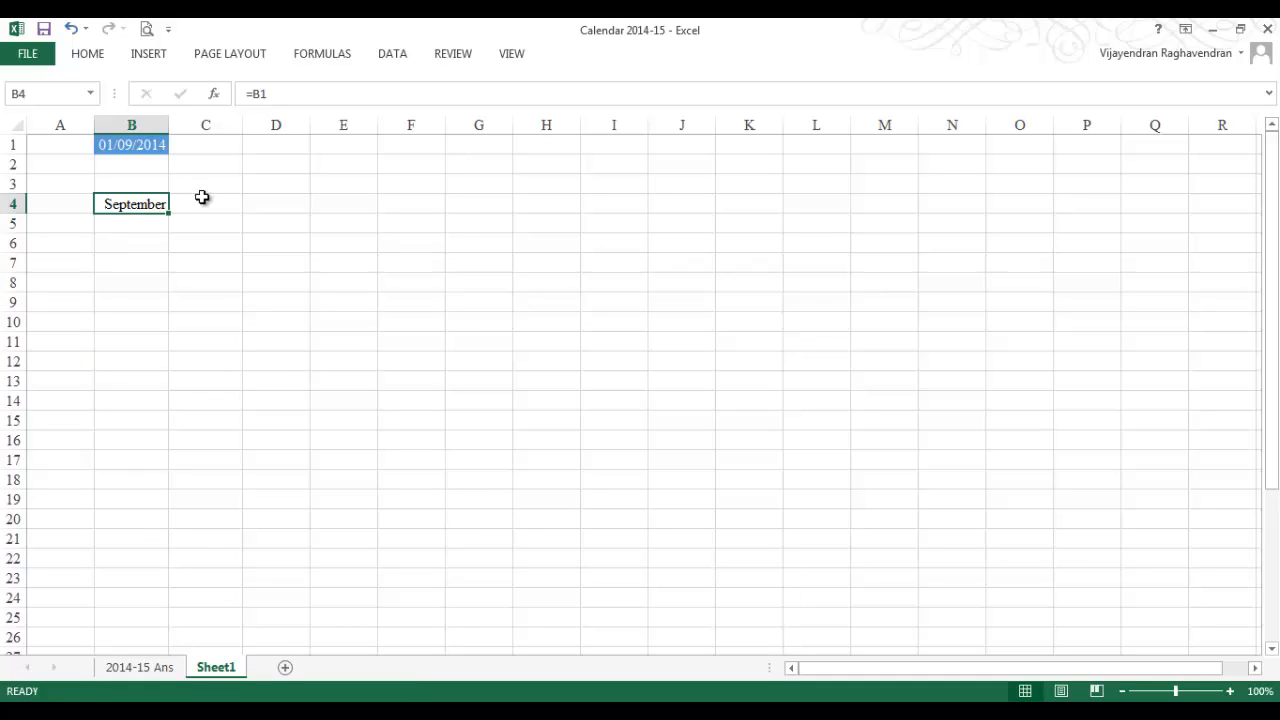
Step: Enter the formula =EOMONTH(B4,0)+1 in cell C4 and fill it across through G4 to create the following month headers
{"action": "left_click", "coordinate": [204, 203]}
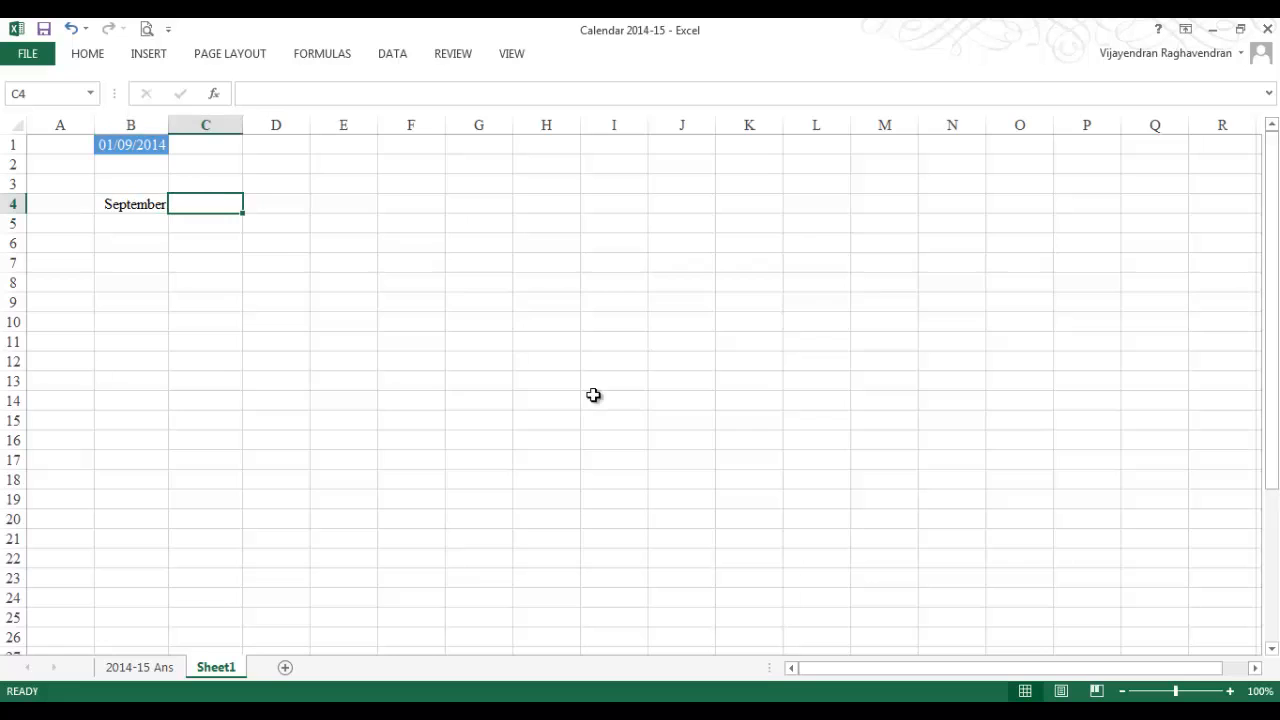
{"action": "scroll", "coordinate": [857, 523], "scroll_direction": "up", "scroll_amount": 8, "text": "ctrl"}
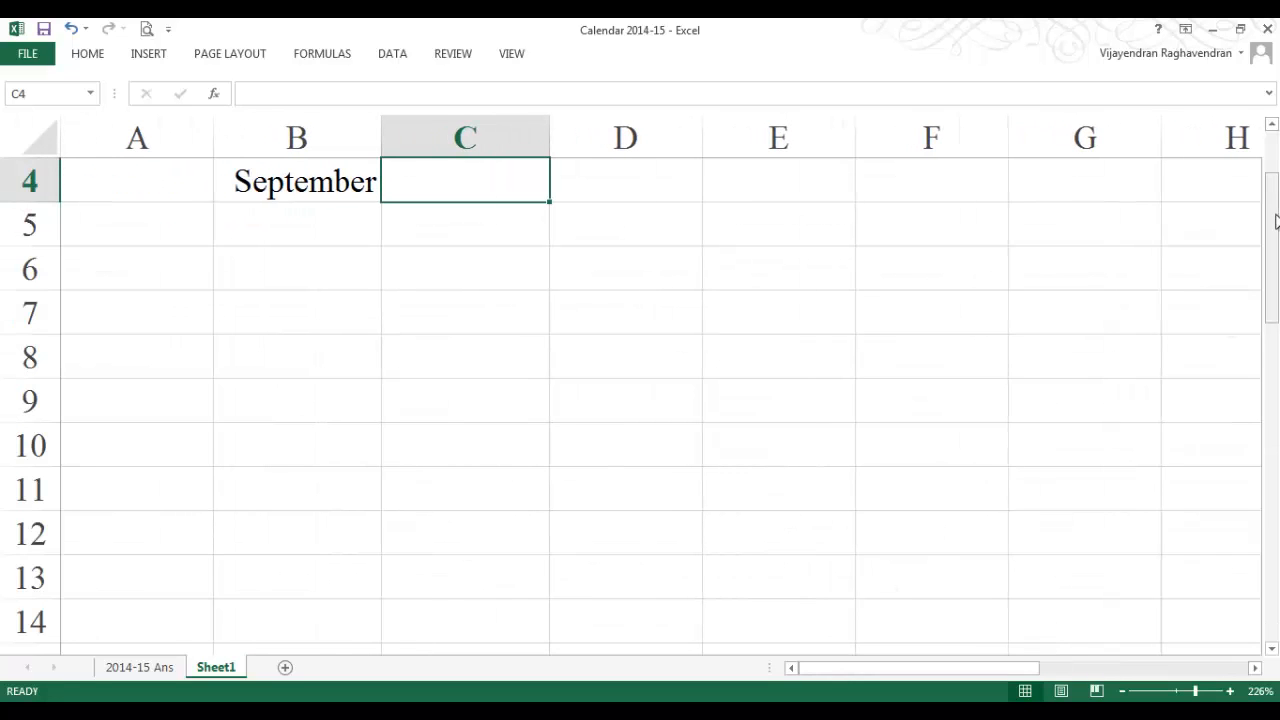
{"action": "left_click_drag", "start_coordinate": [1272, 214], "coordinate": [1272, 170]}
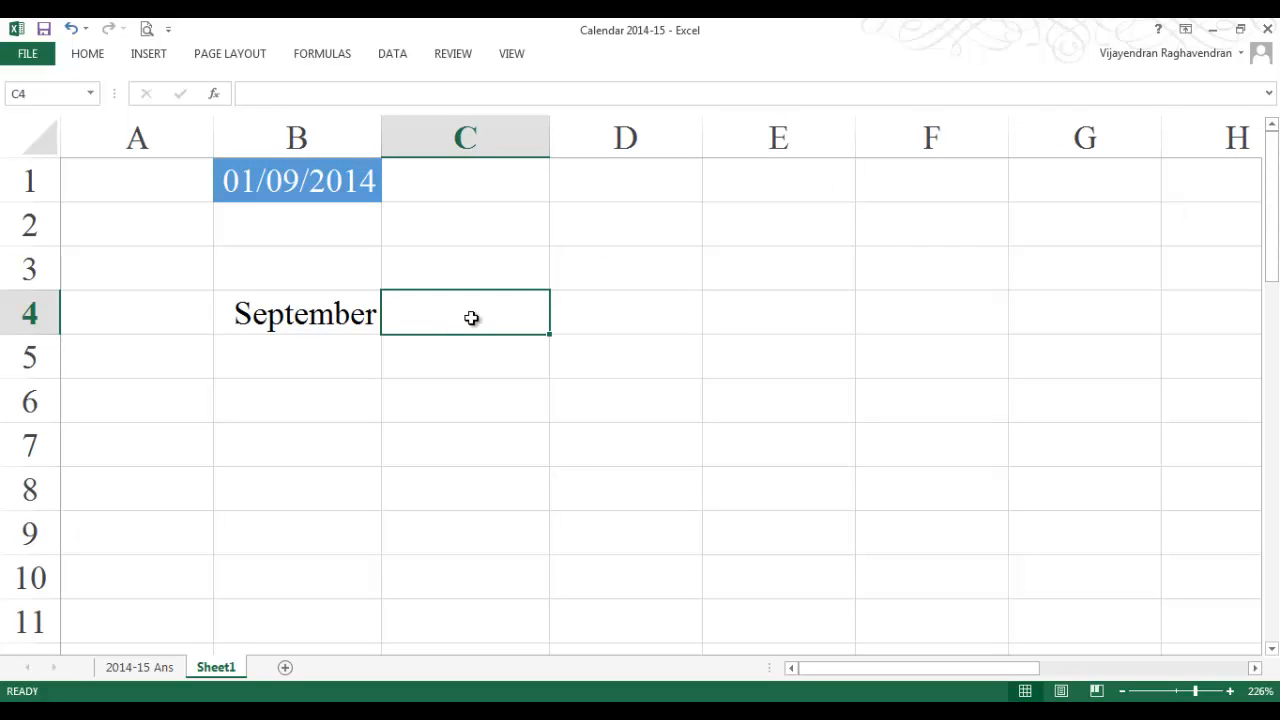
{"action": "left_click", "coordinate": [574, 319]}
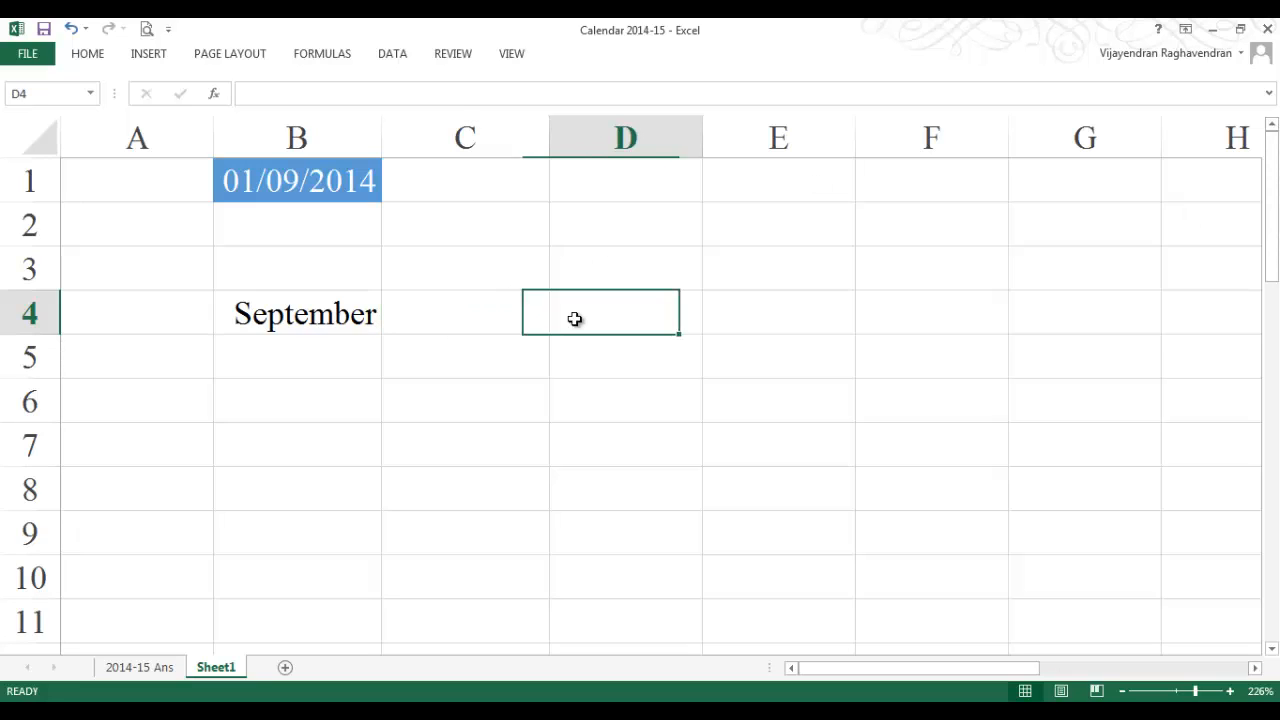
{"action": "left_click", "coordinate": [437, 309]}
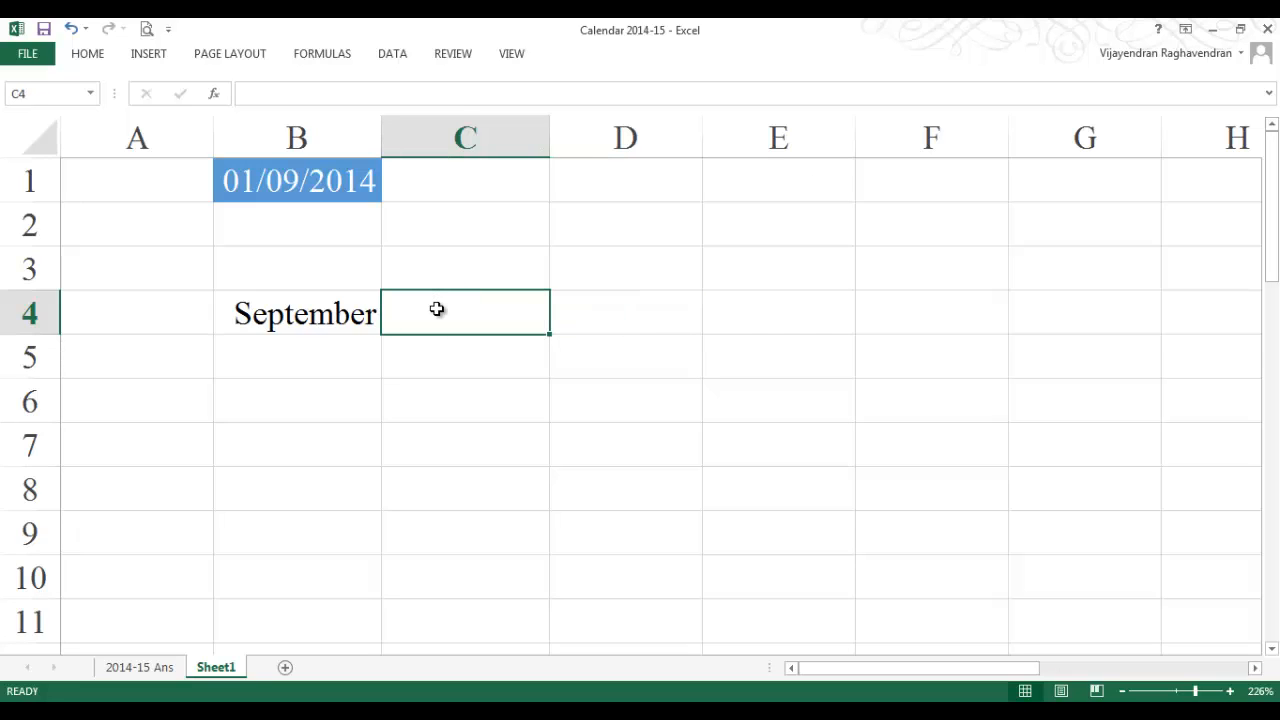
{"action": "type", "text": "="}
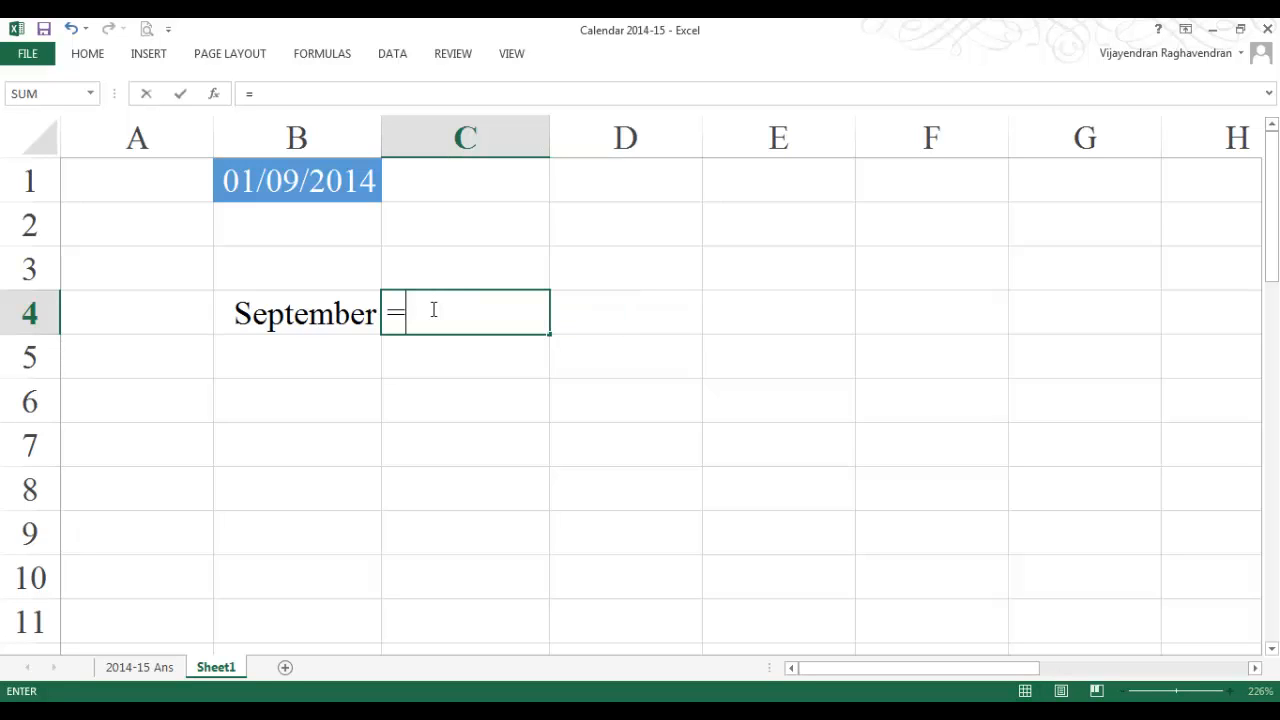
{"action": "type", "text": "eomon"}
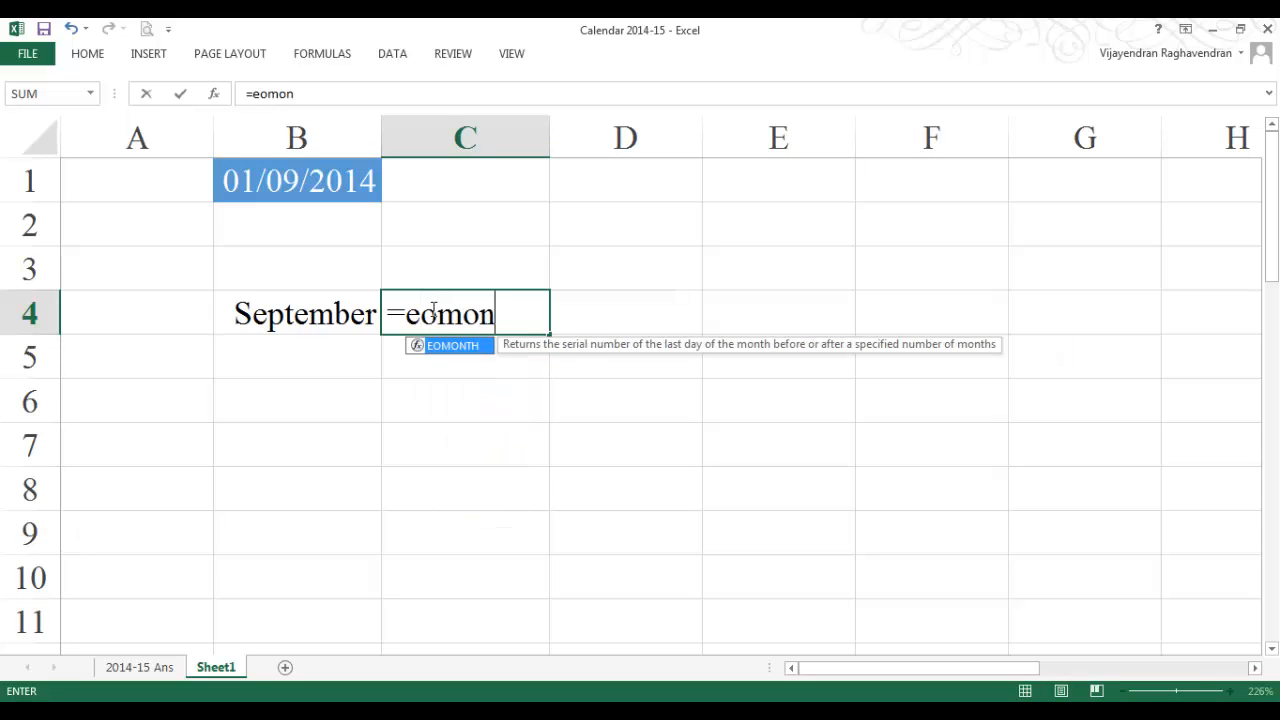
{"action": "key", "text": "Tab"}
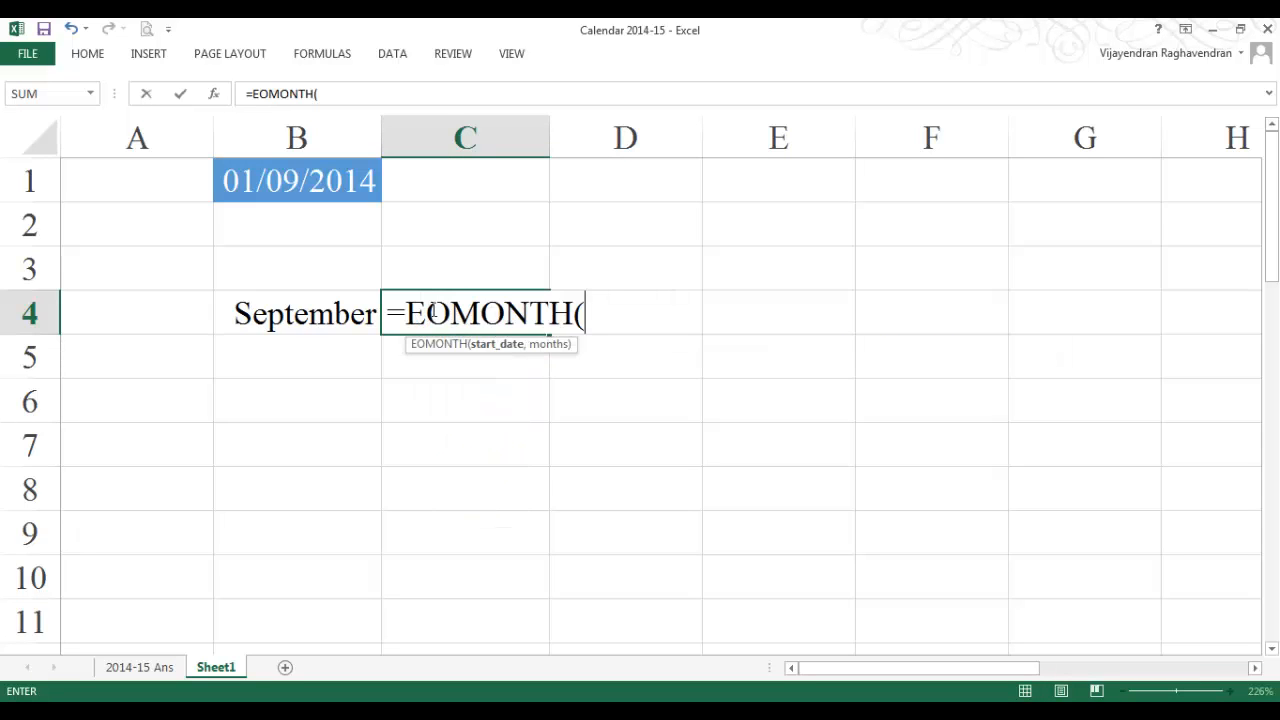
{"action": "left_click", "coordinate": [367, 314]}
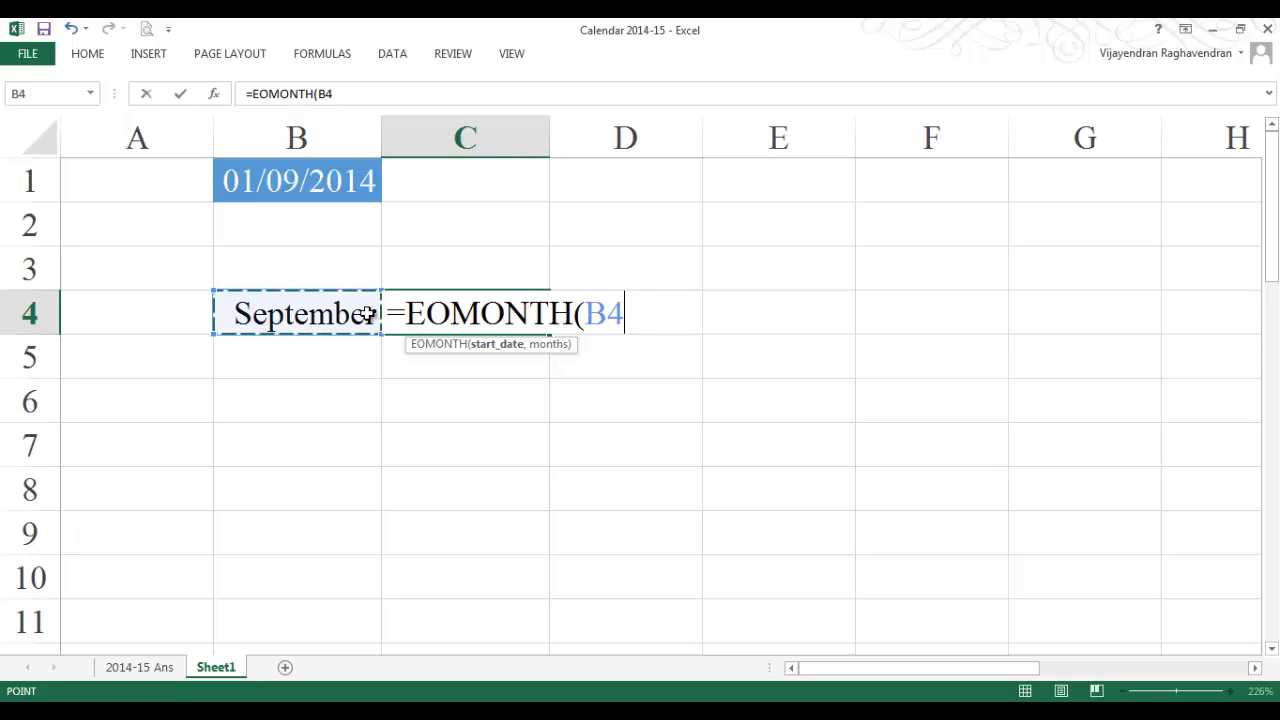
{"action": "type", "text": ","}
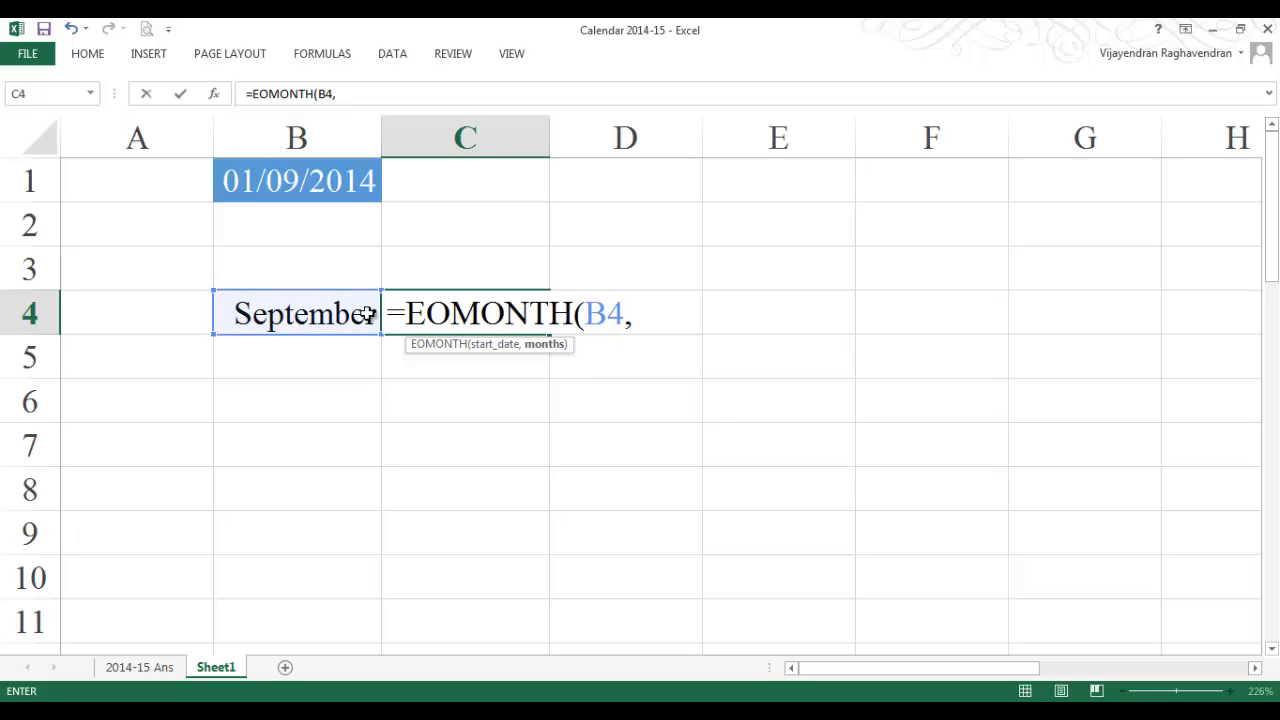
{"action": "type", "text": "0)"}
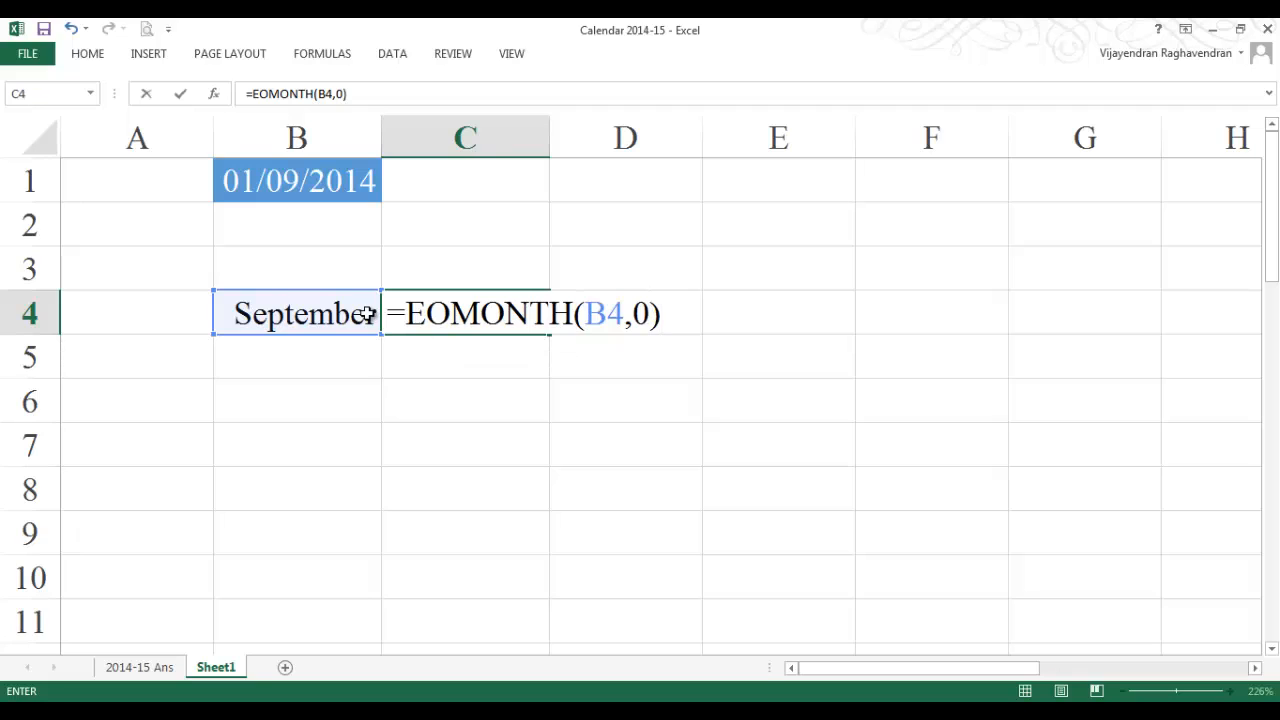
{"action": "key", "text": "BackSpace"}
{"action": "key", "text": "BackSpace"}
{"action": "type", "text": "1"}
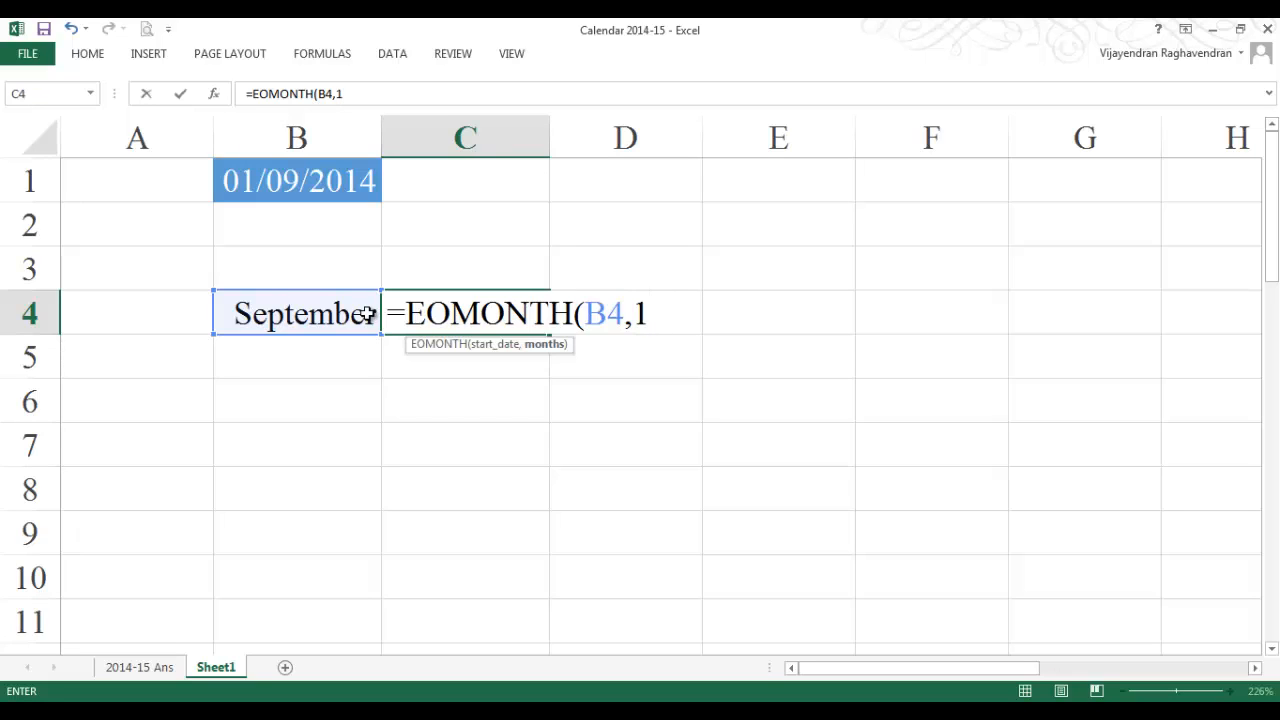
{"action": "key", "text": "BackSpace"}
{"action": "type", "text": "0)+1"}
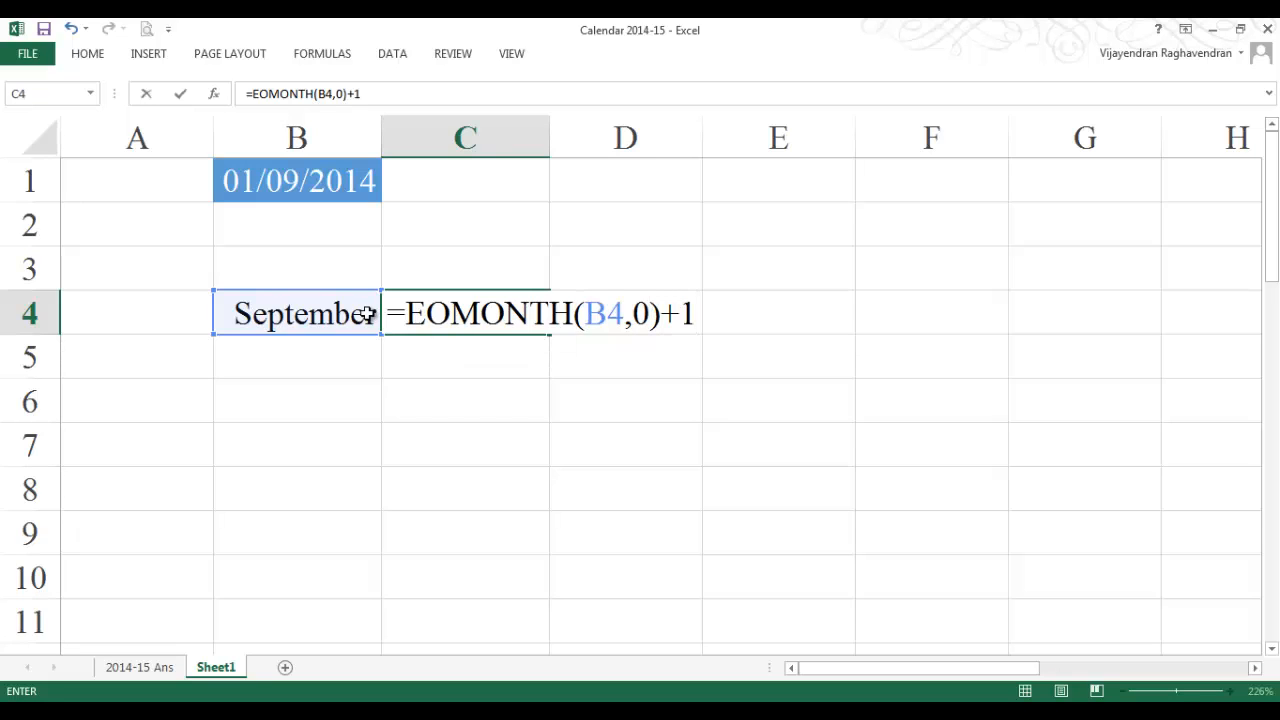
{"action": "key", "text": "Return"}
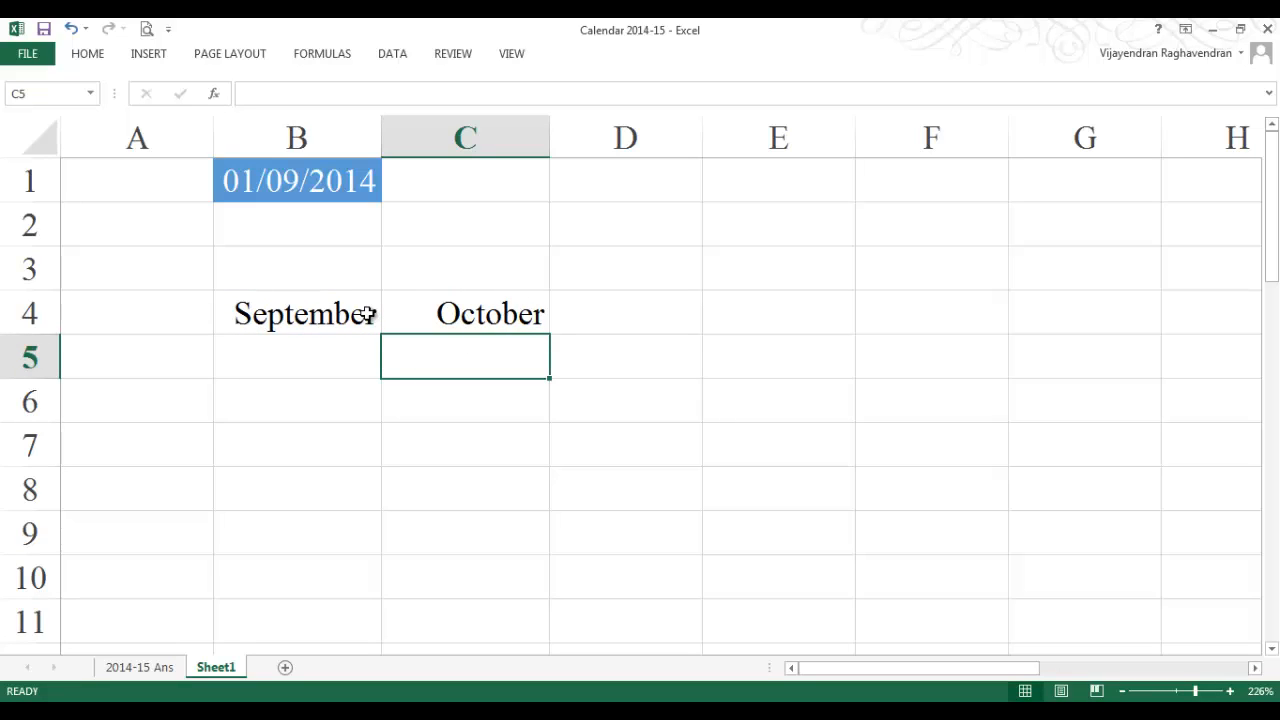
{"action": "left_click", "coordinate": [462, 312]}
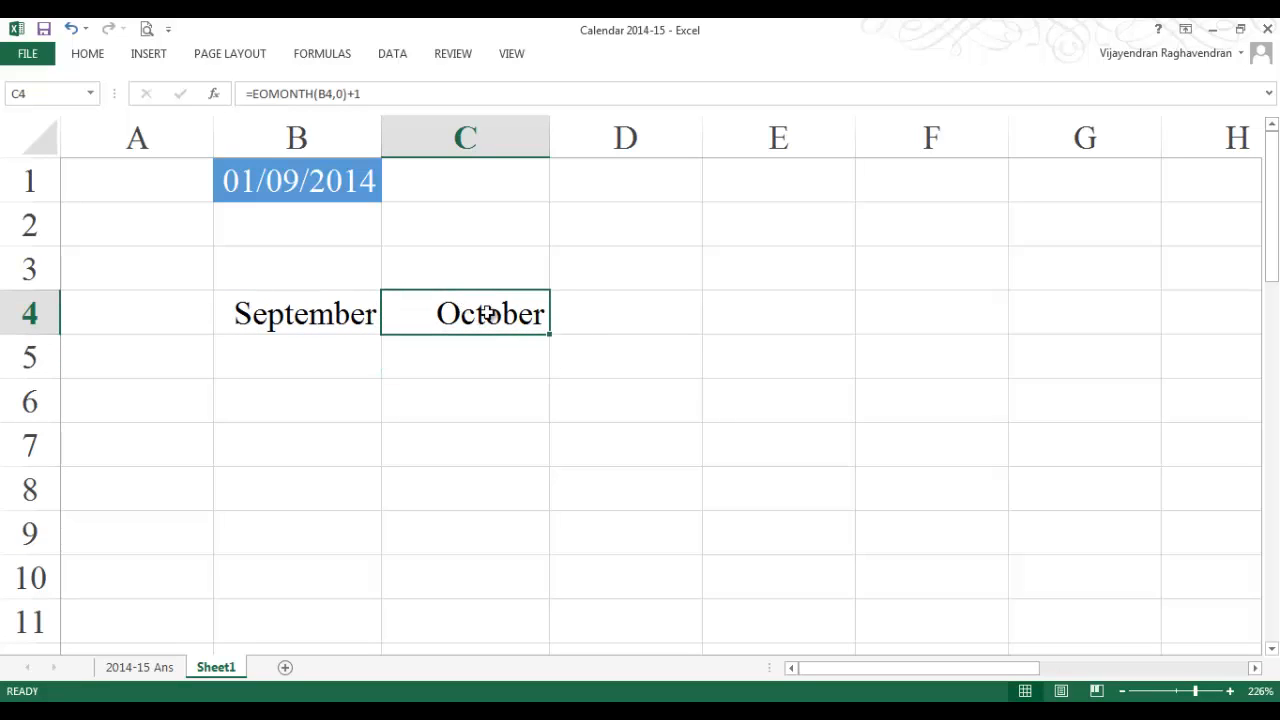
{"action": "left_click_drag", "start_coordinate": [554, 333], "coordinate": [1096, 358]}
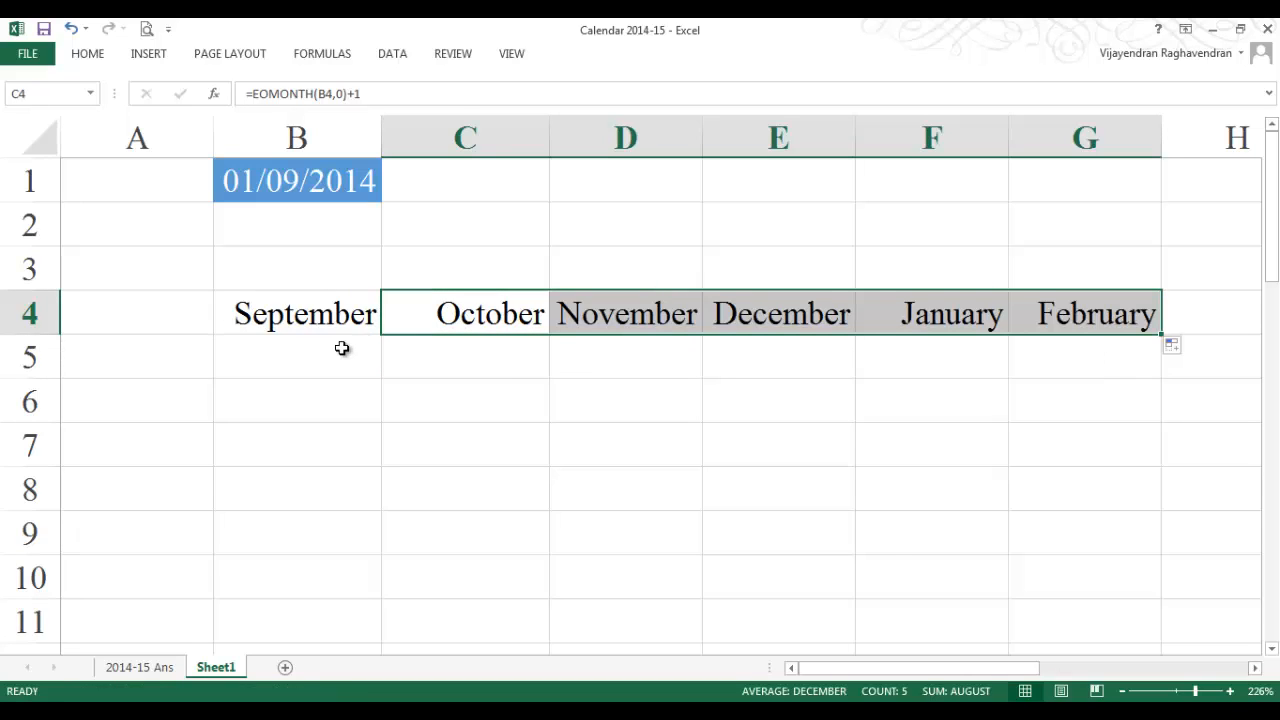
Step: Enter the formula =B4 in cell B5 to start the September day column from its month header
{"action": "left_click", "coordinate": [342, 348]}
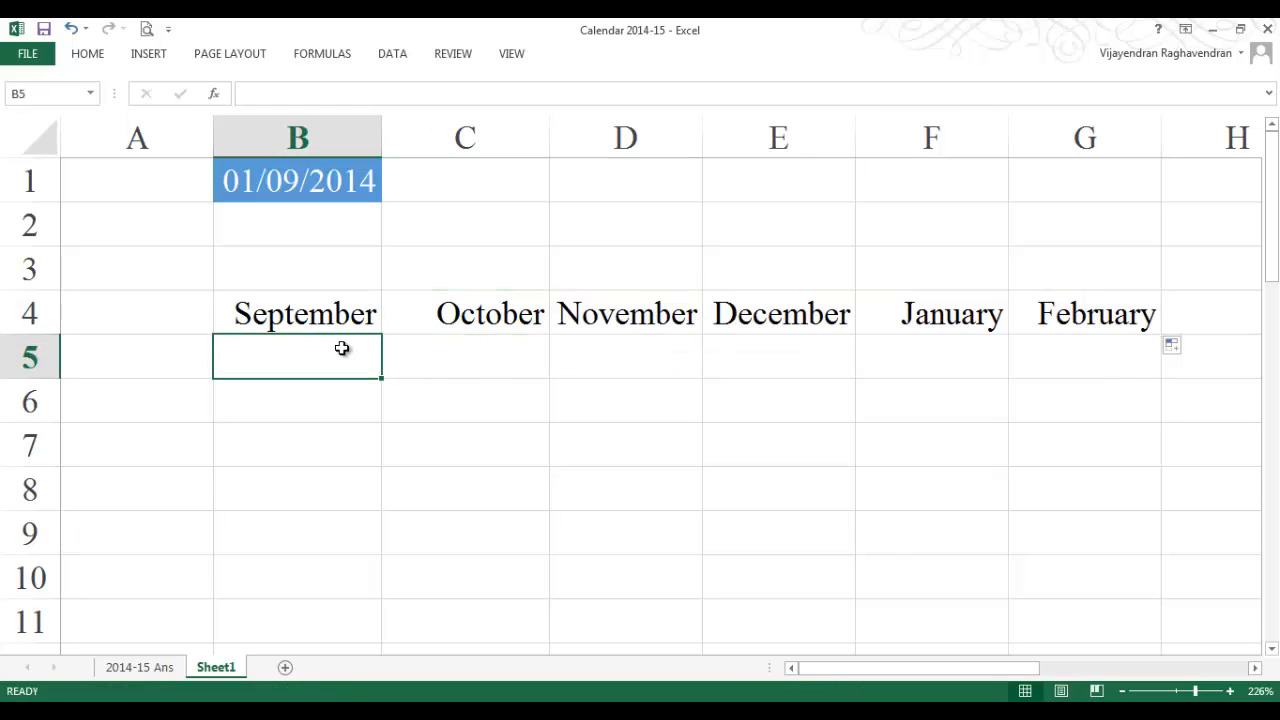
{"action": "type", "text": "="}
{"action": "key", "text": "Up"}
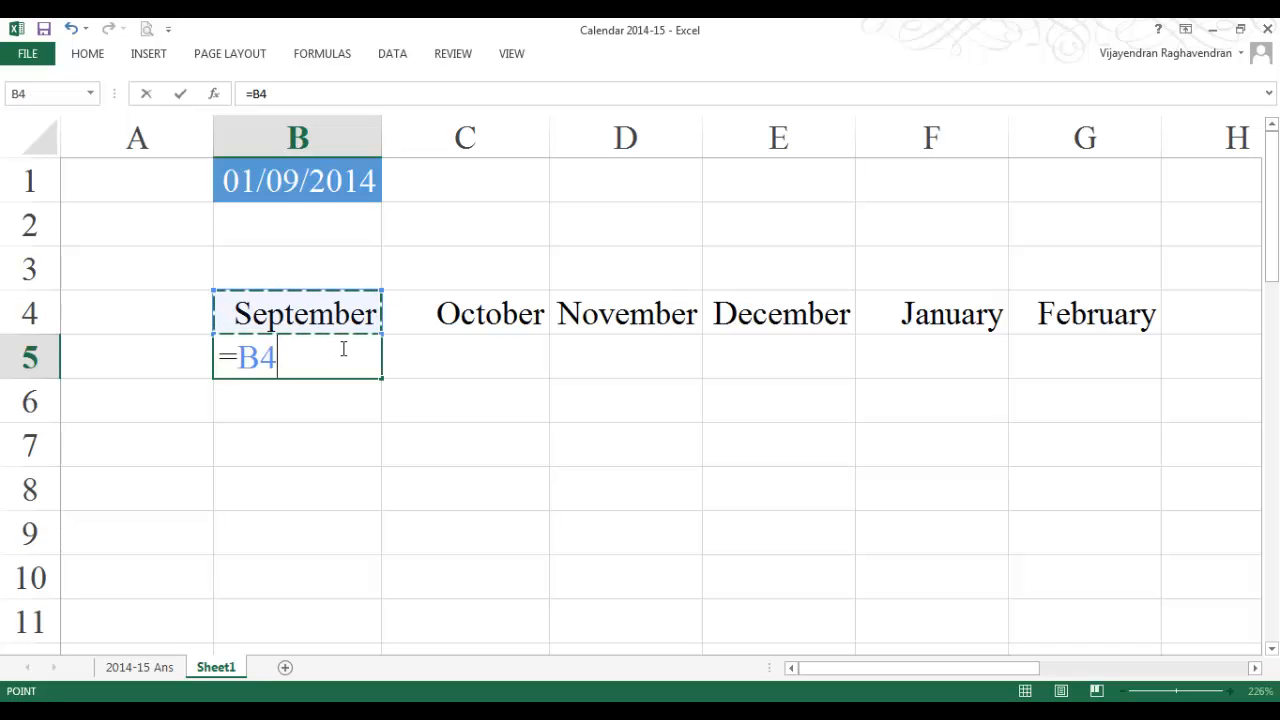
{"action": "key", "text": "Return"}
Step: Apply the custom number format ddd d to cell B5 and fill the cell across through G5
{"action": "left_click", "coordinate": [341, 349]}
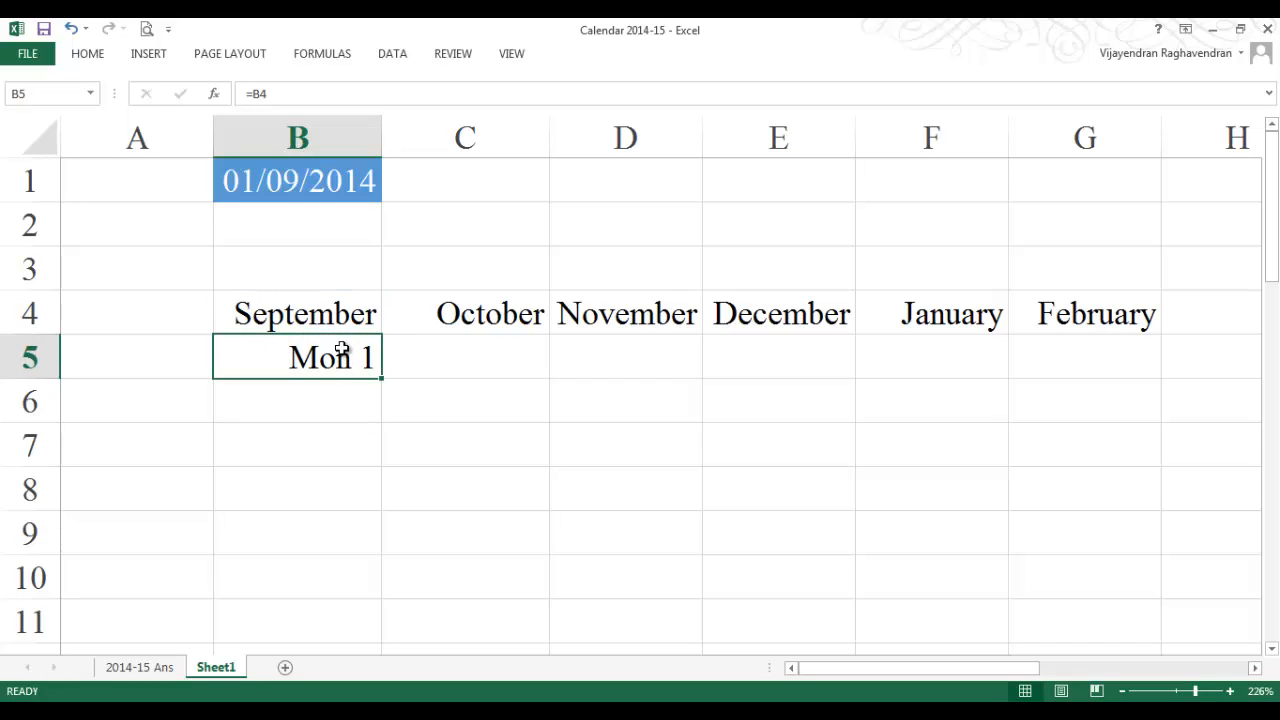
{"action": "right_click", "coordinate": [346, 360]}
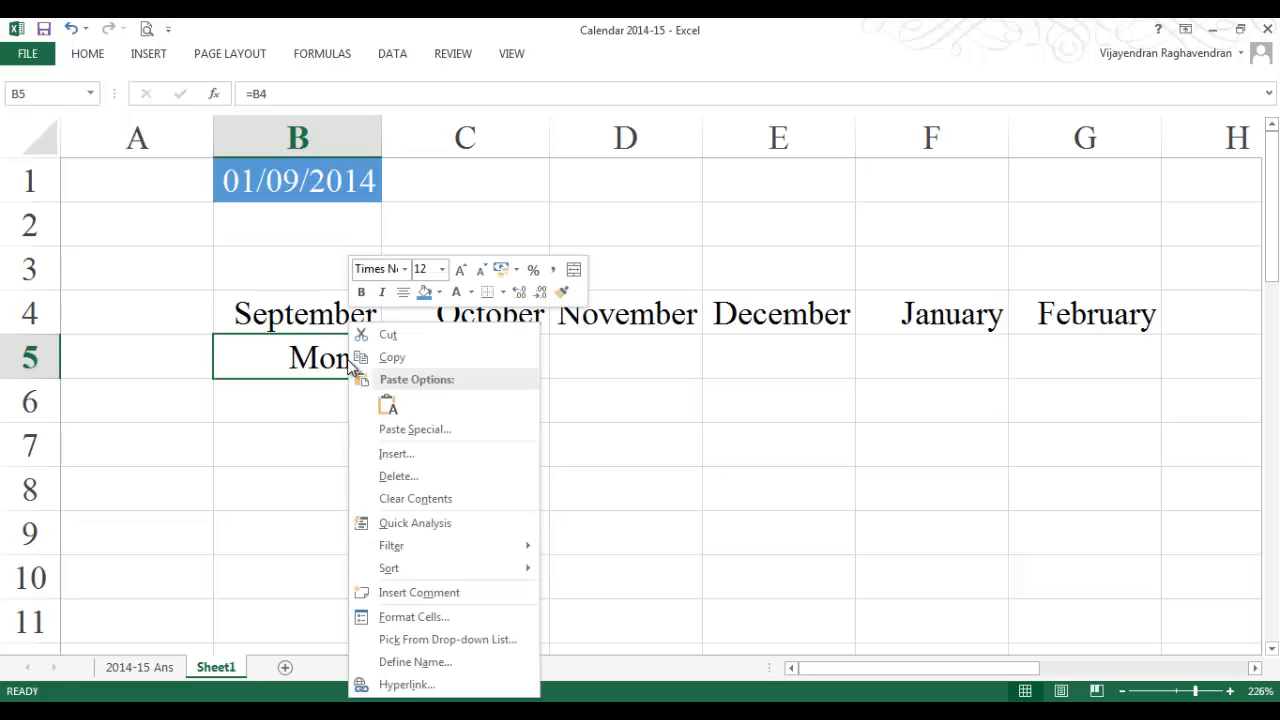
{"action": "left_click", "coordinate": [433, 617]}
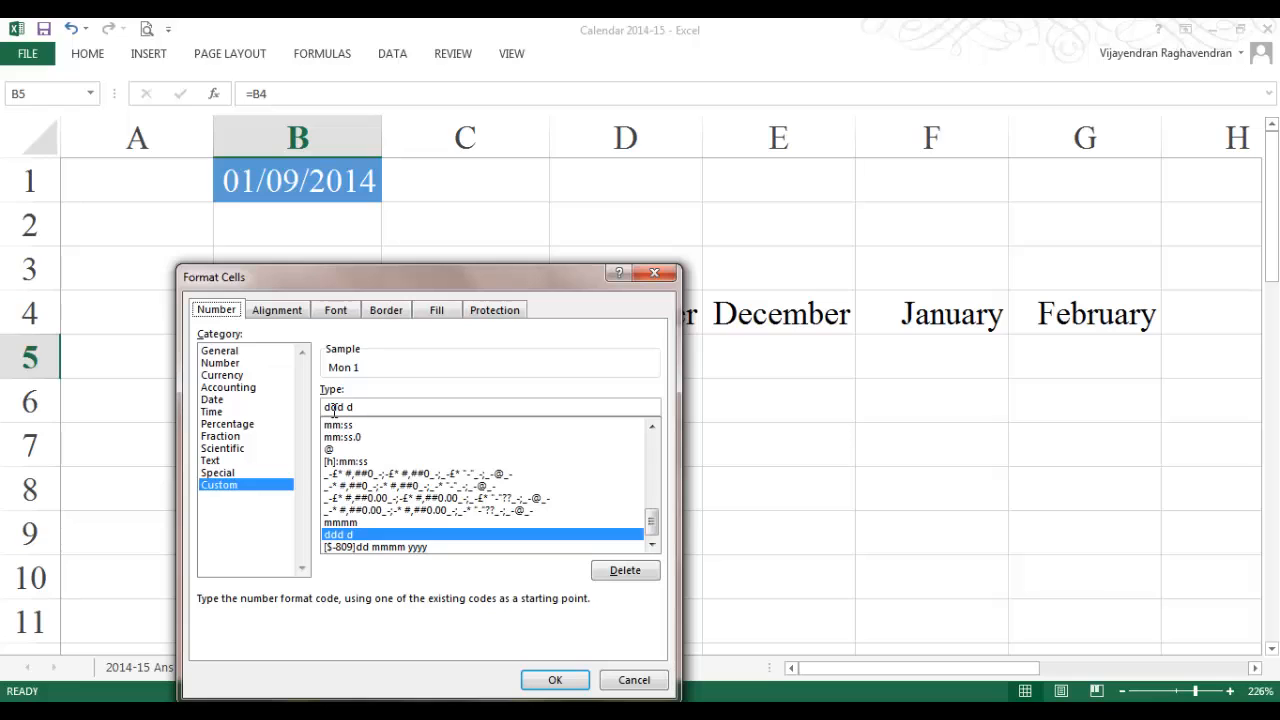
{"action": "left_click", "coordinate": [555, 679]}
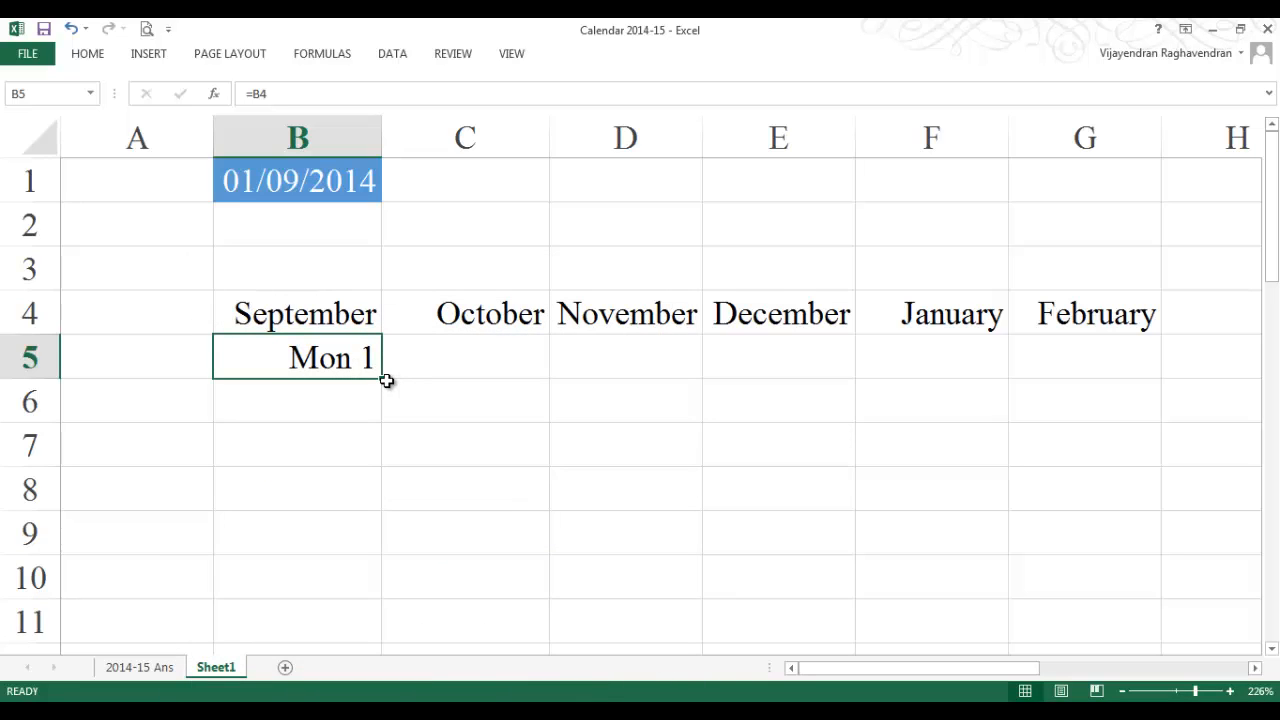
{"action": "left_click_drag", "start_coordinate": [386, 380], "coordinate": [1105, 372]}
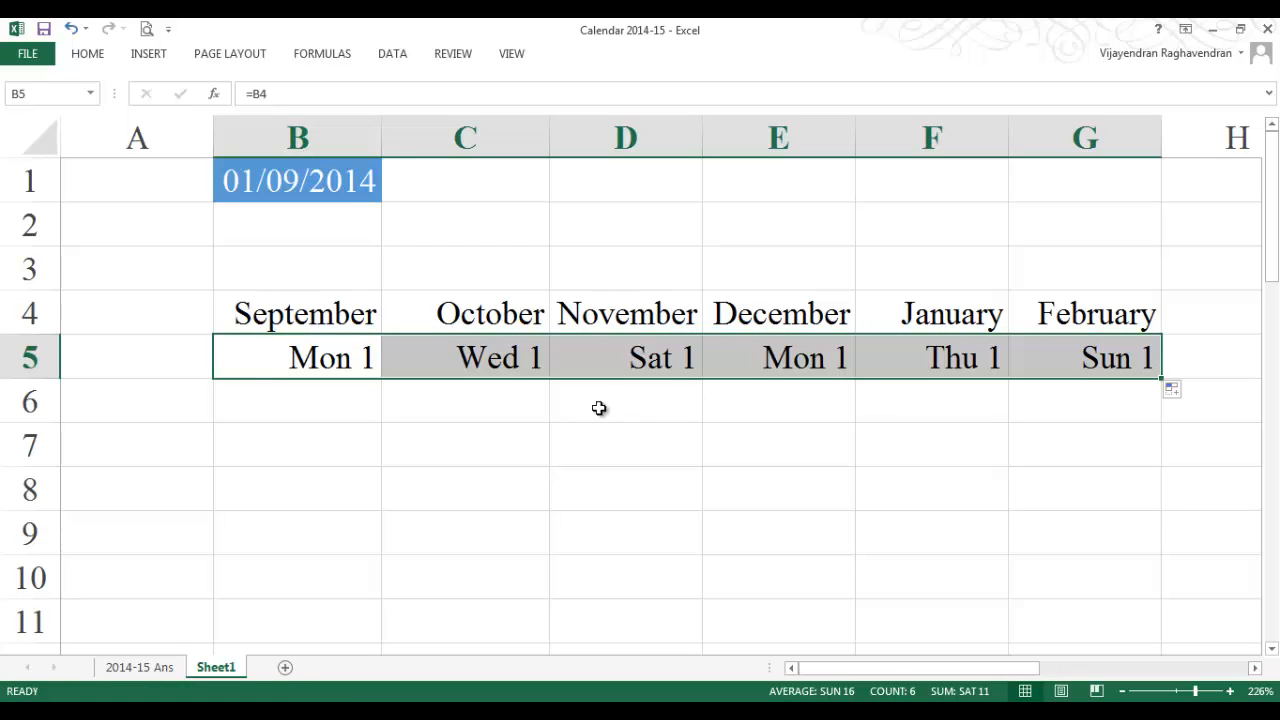
{"action": "left_click", "coordinate": [353, 402]}
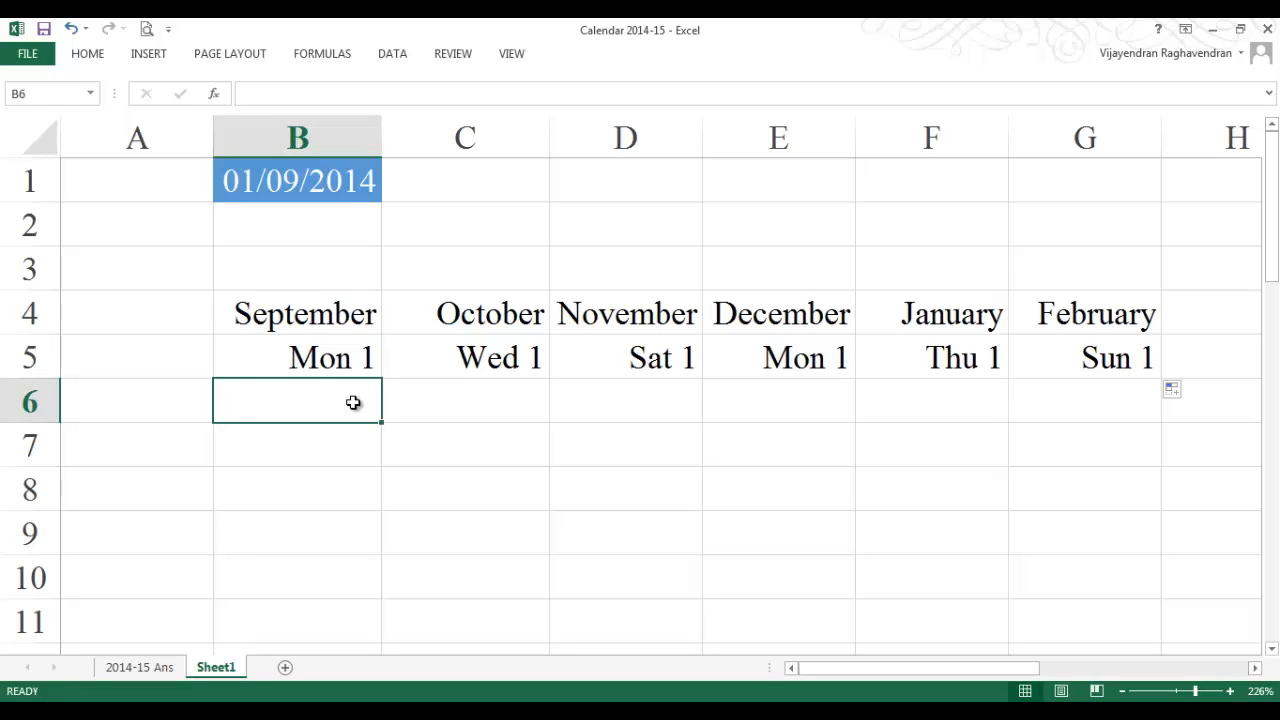
{"action": "type", "text": "="}
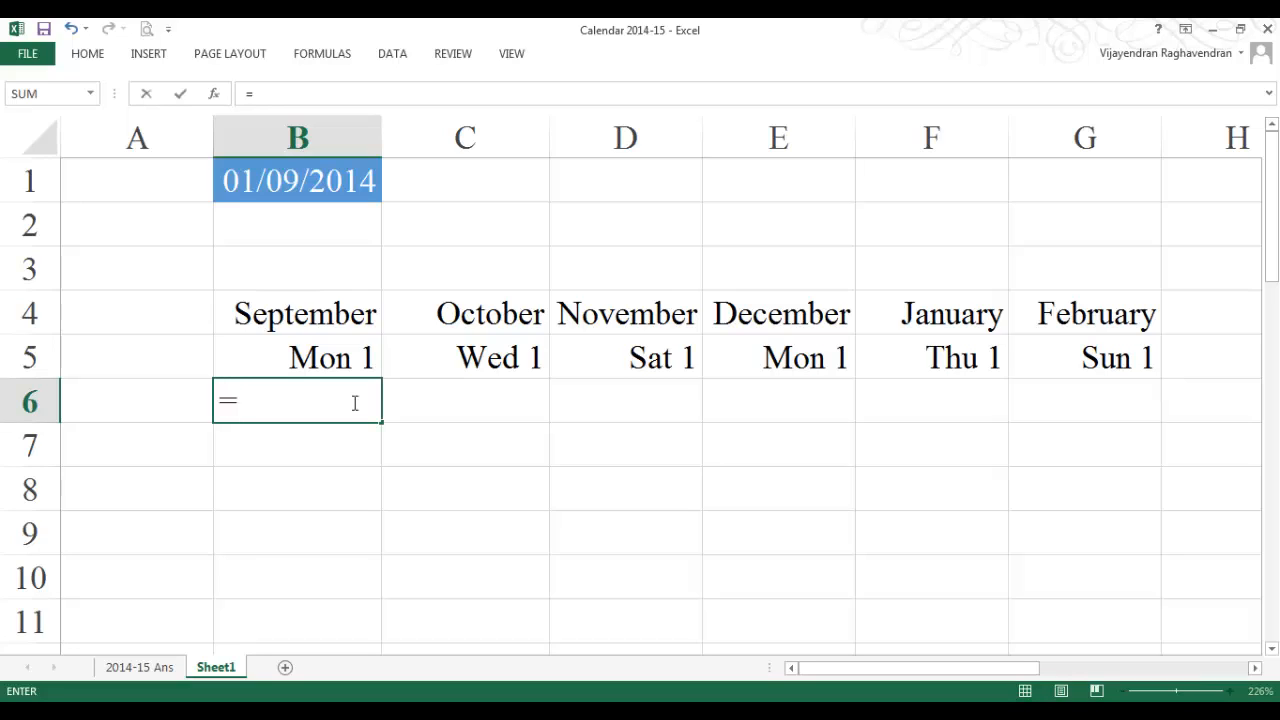
{"action": "key", "text": "BackSpace"}
{"action": "left_click", "coordinate": [350, 363]}
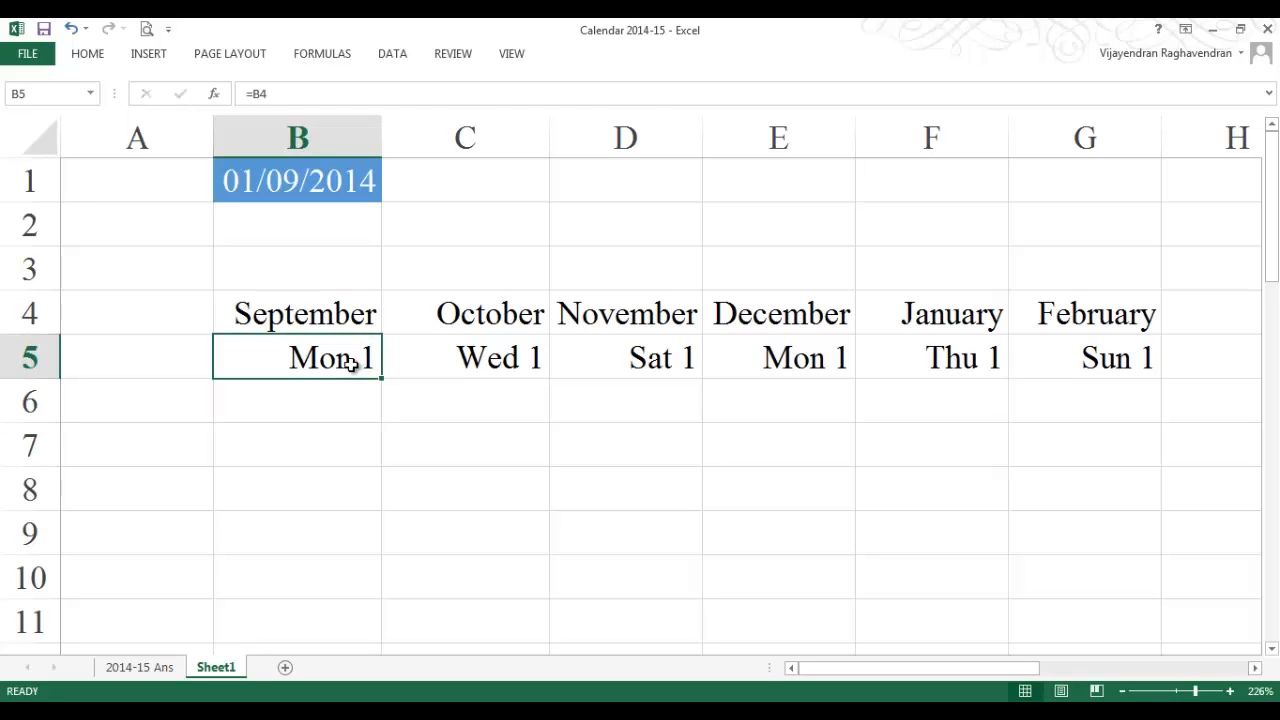
Step: Begin an IF formula in cell B6 whose logical test starts with ROWS($B$6:B6)
{"action": "key", "text": "Down"}
{"action": "type", "text": "="}
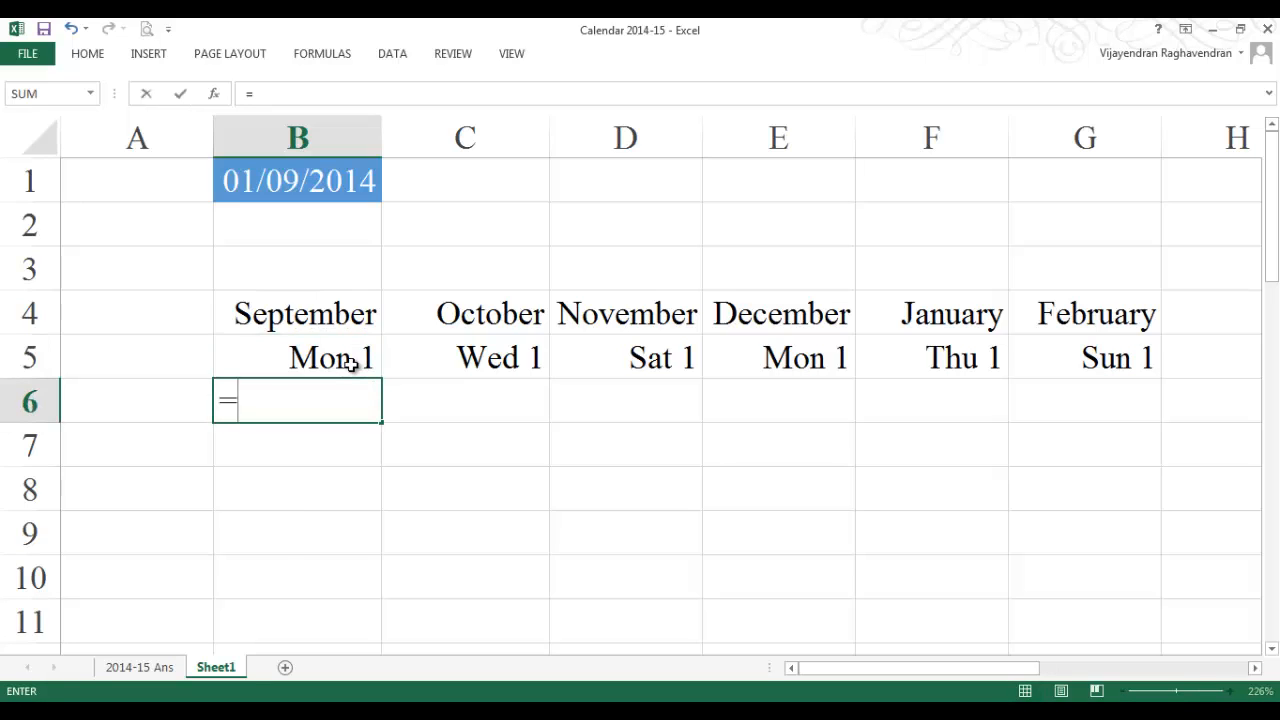
{"action": "type", "text": "if("}
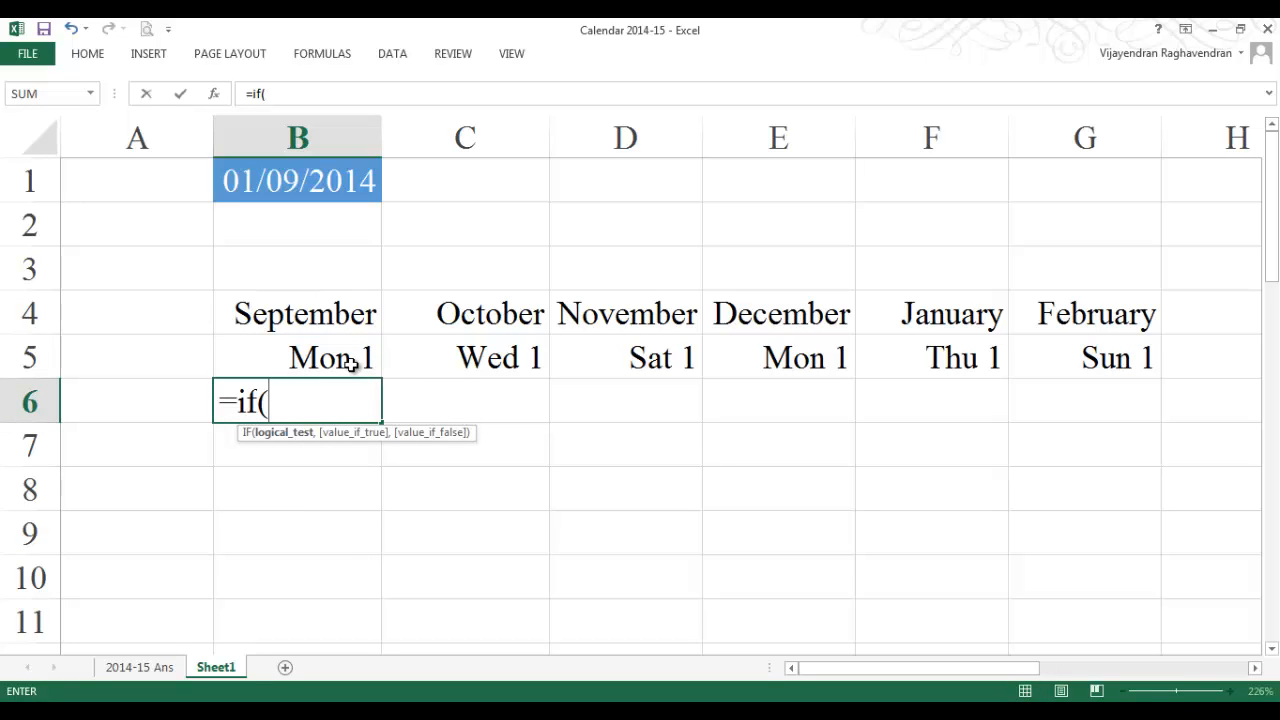
{"action": "type", "text": "rows("}
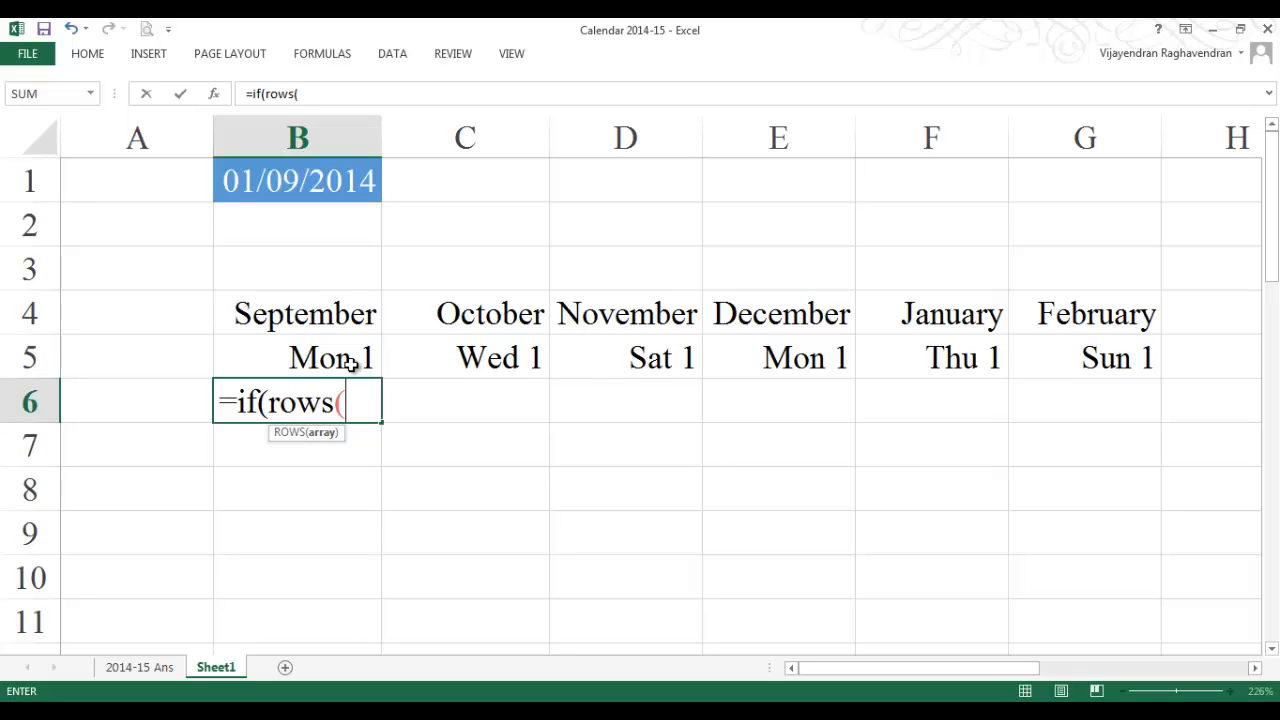
{"action": "type", "text": "b"}
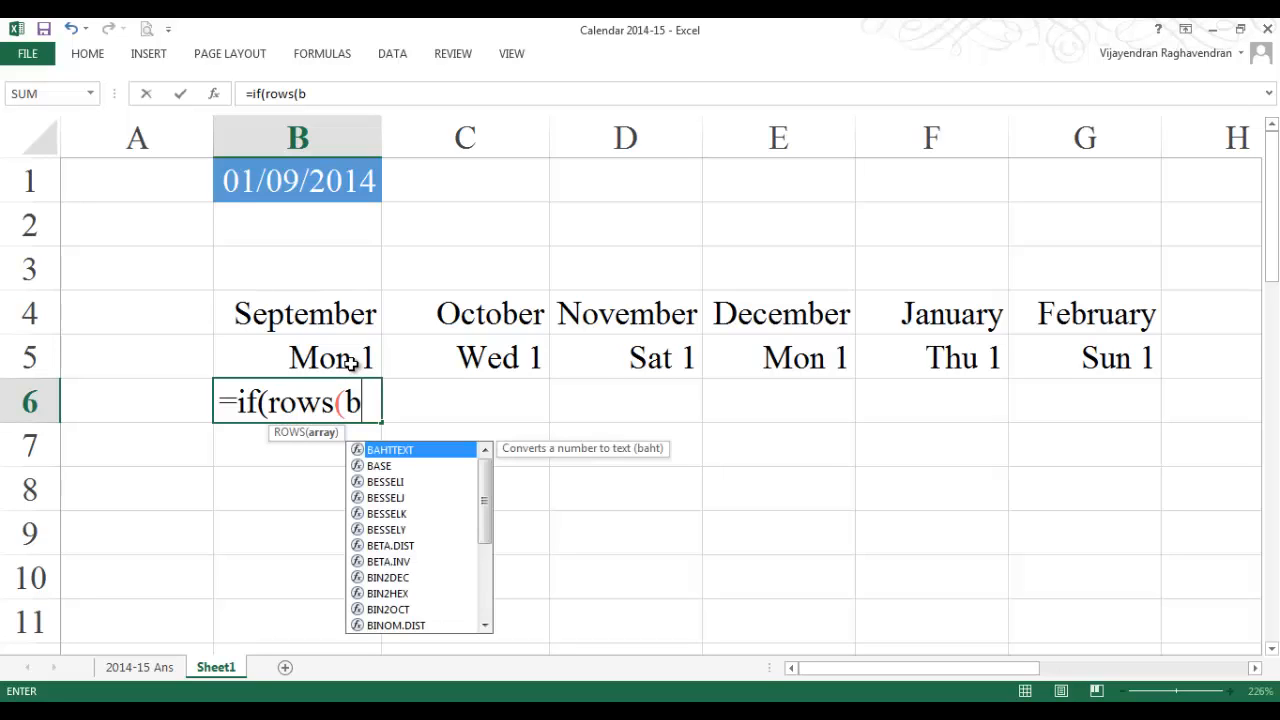
{"action": "type", "text": "6"}
{"action": "key", "text": "F4"}
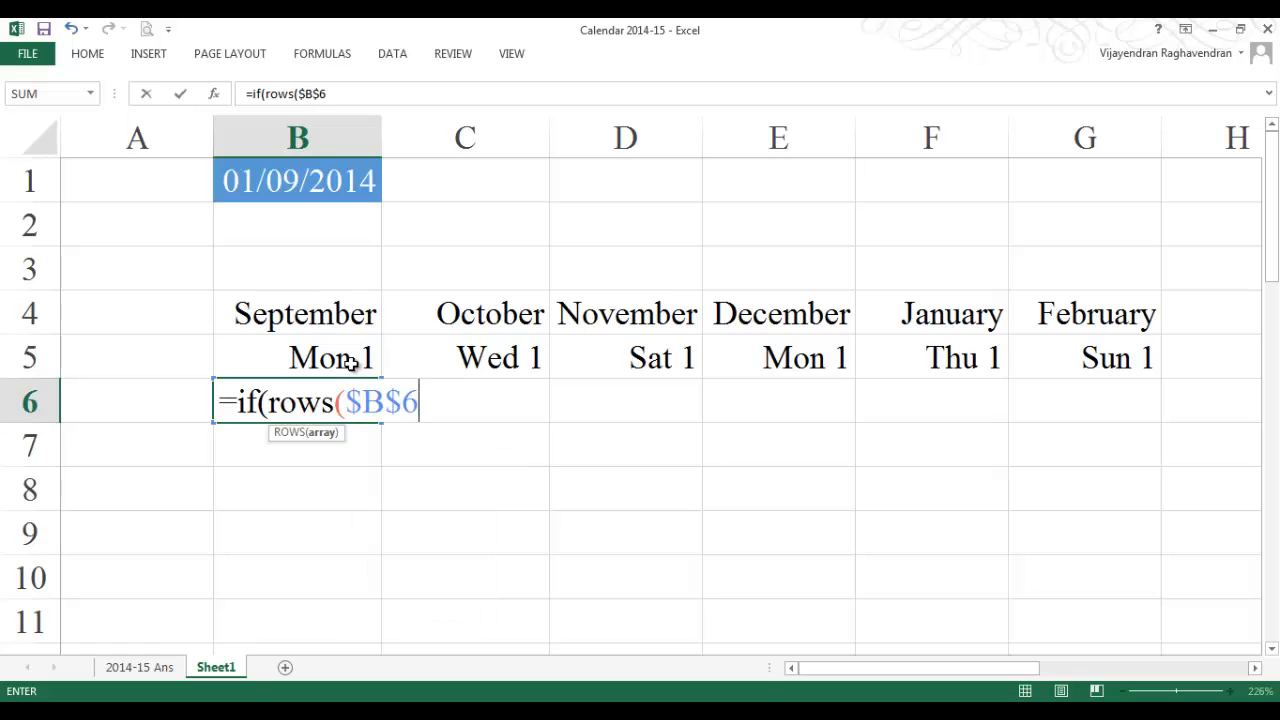
{"action": "type", "text": ":b6)"}
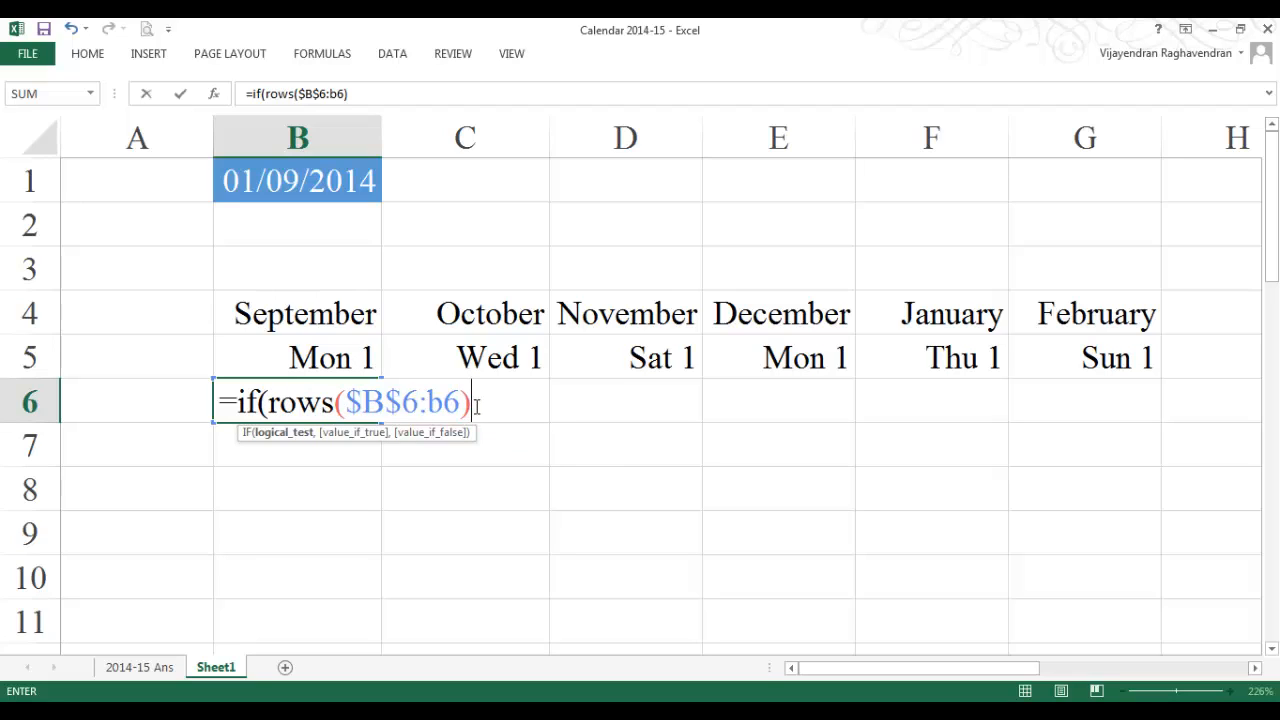
Step: Complete the logical test in B6 by comparing the row count with >=DAY(EOMONTH(B$4,0))
{"action": "type", "text": ">=day("}
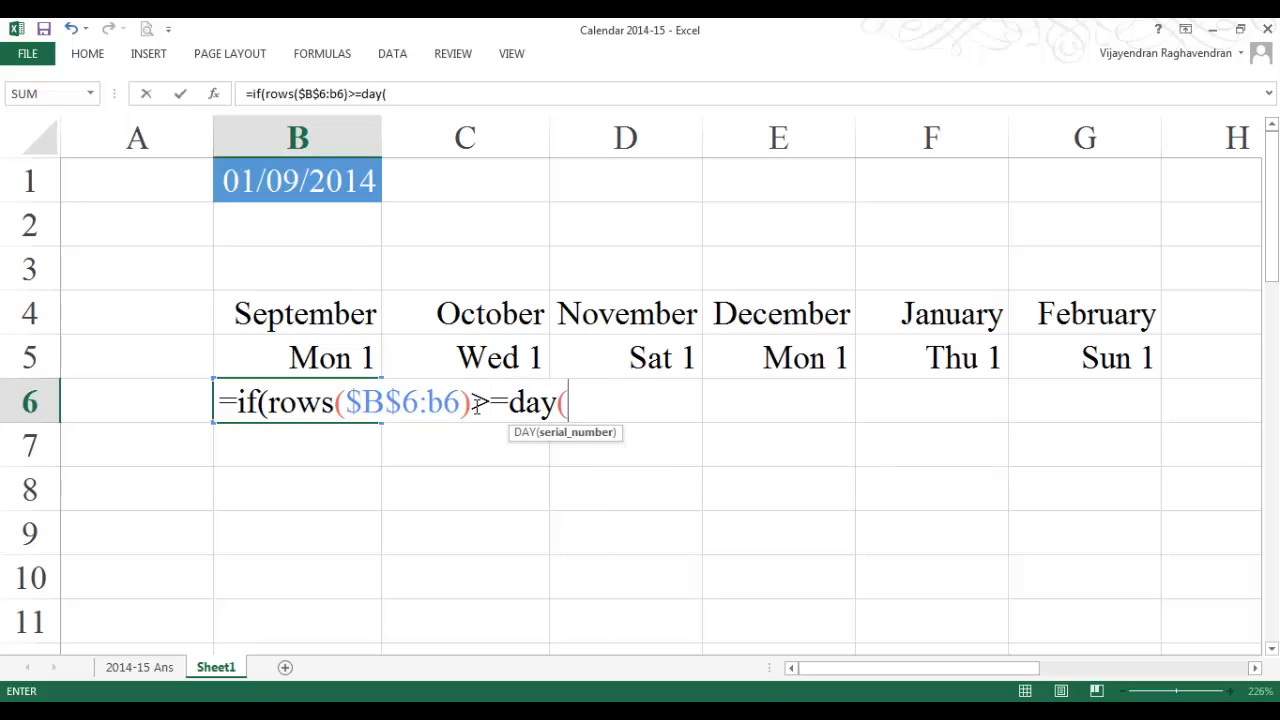
{"action": "type", "text": "eomo"}
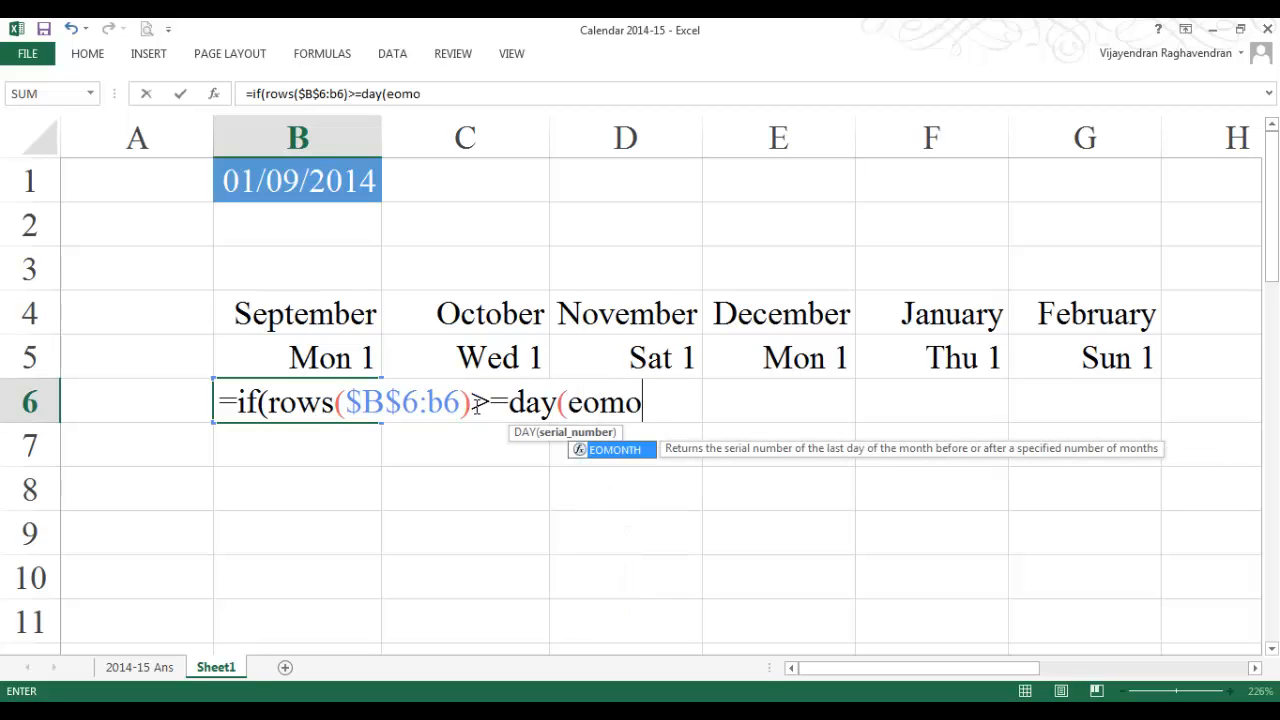
{"action": "key", "text": "Tab"}
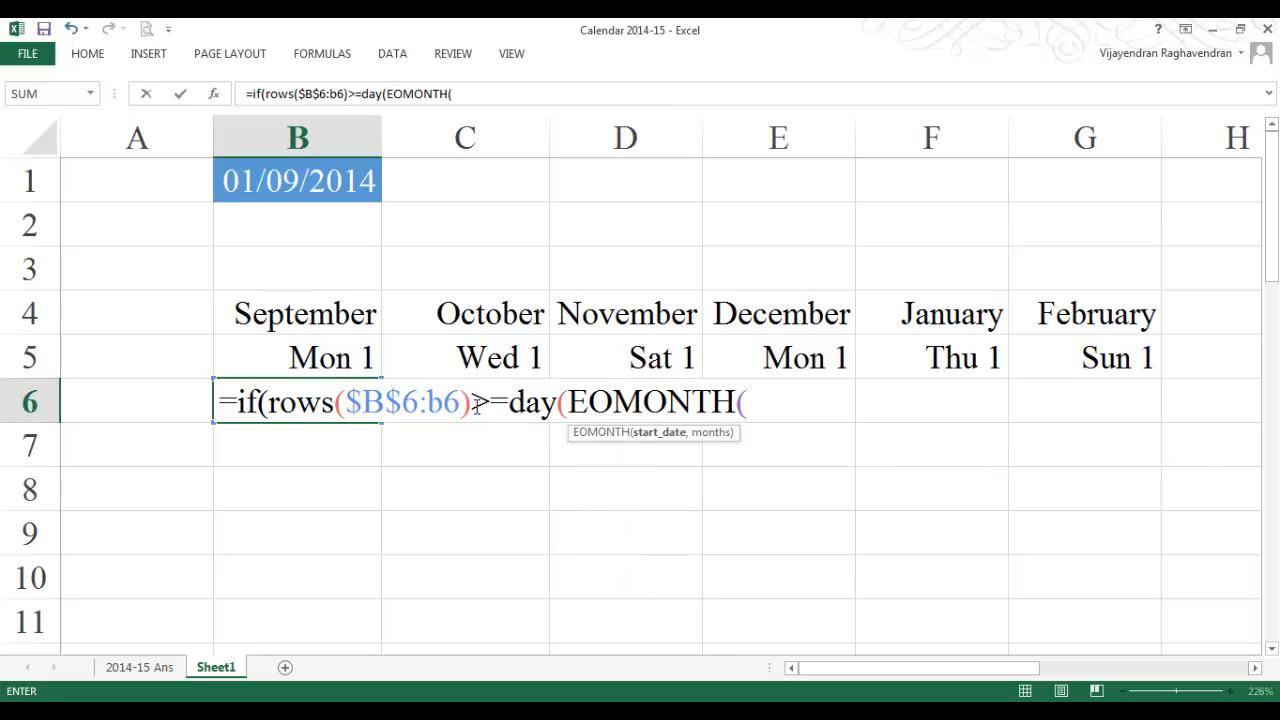
{"action": "left_click", "coordinate": [320, 355]}
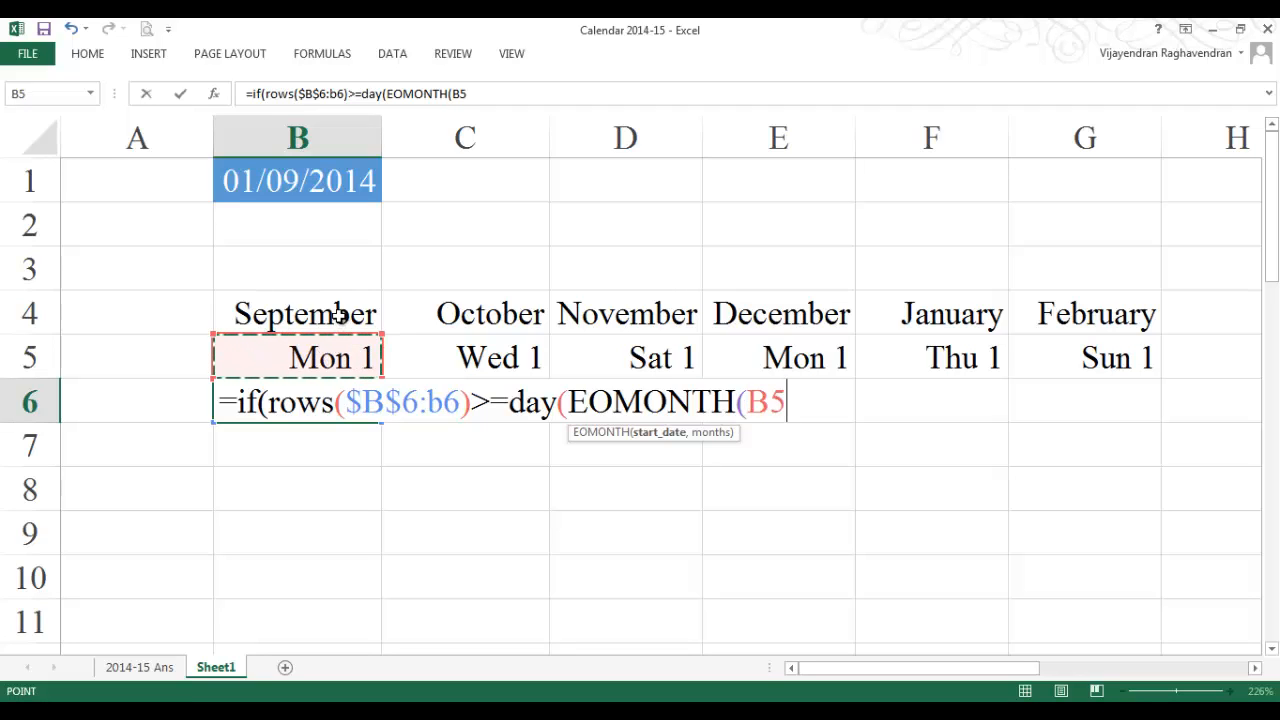
{"action": "left_click", "coordinate": [338, 316]}
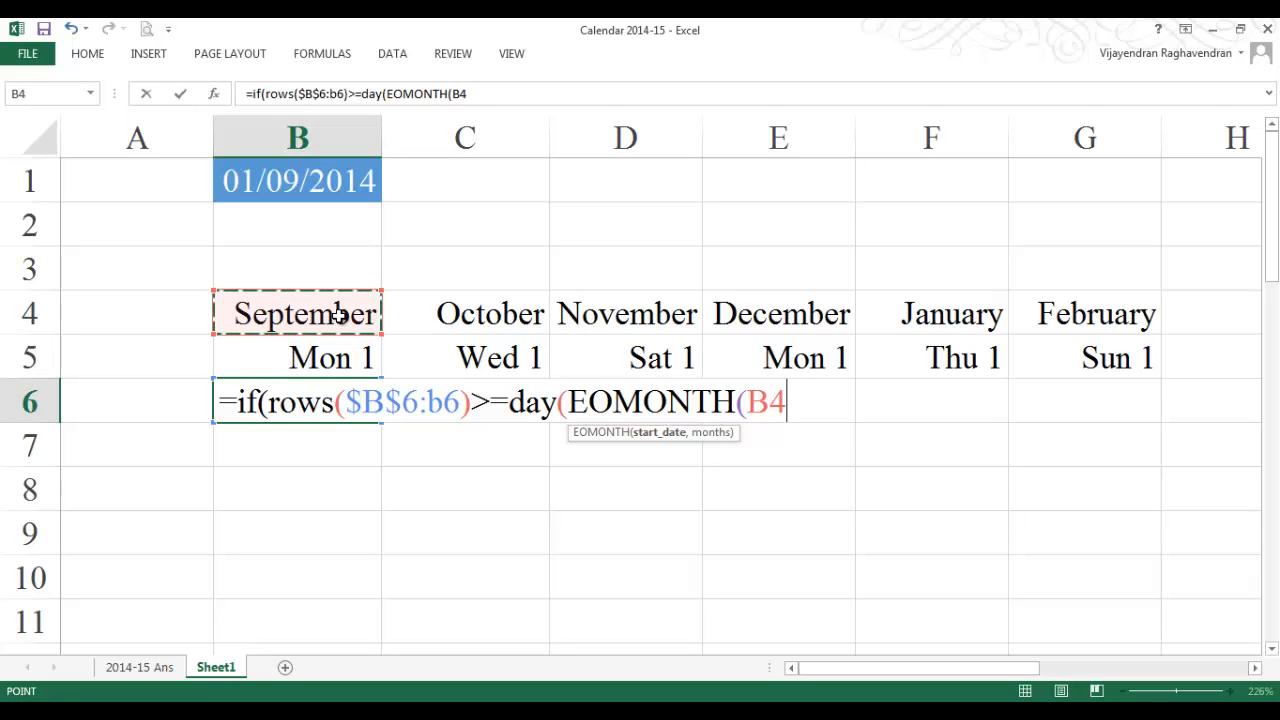
{"action": "key", "text": "F4"}
{"action": "key", "text": "F4"}
{"action": "type", "text": ",0)"}
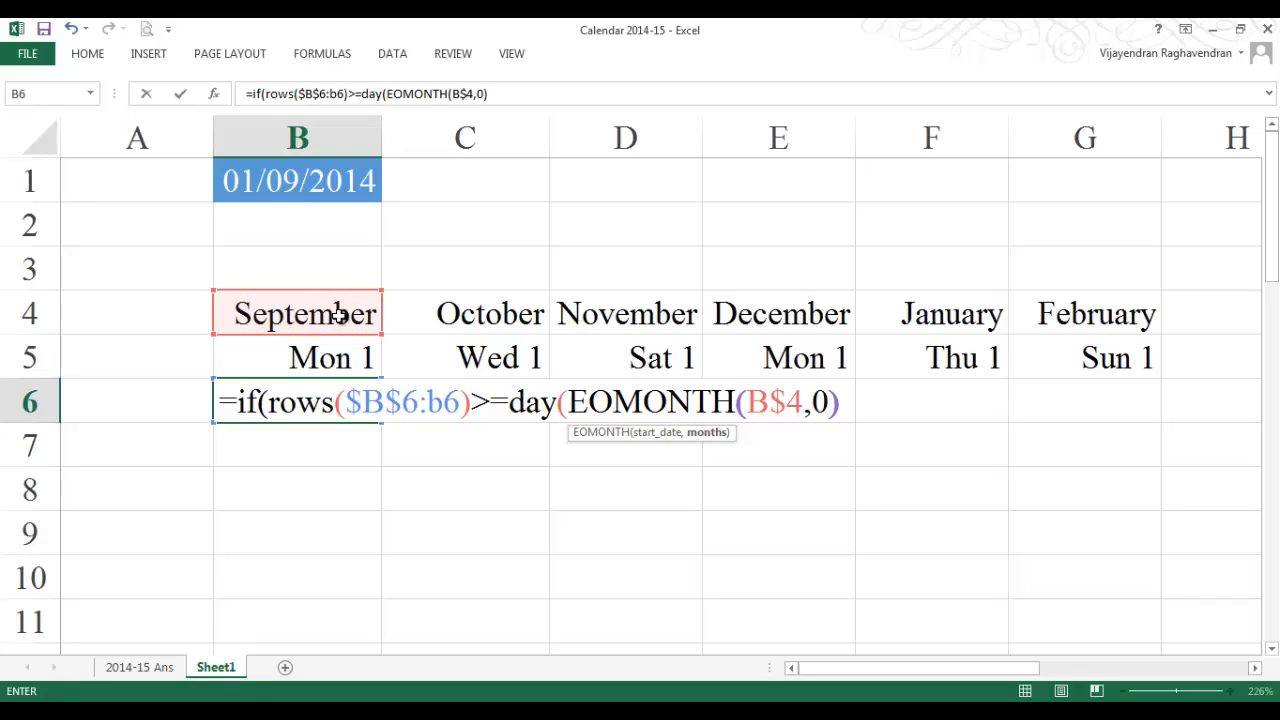
{"action": "type", "text": ")"}
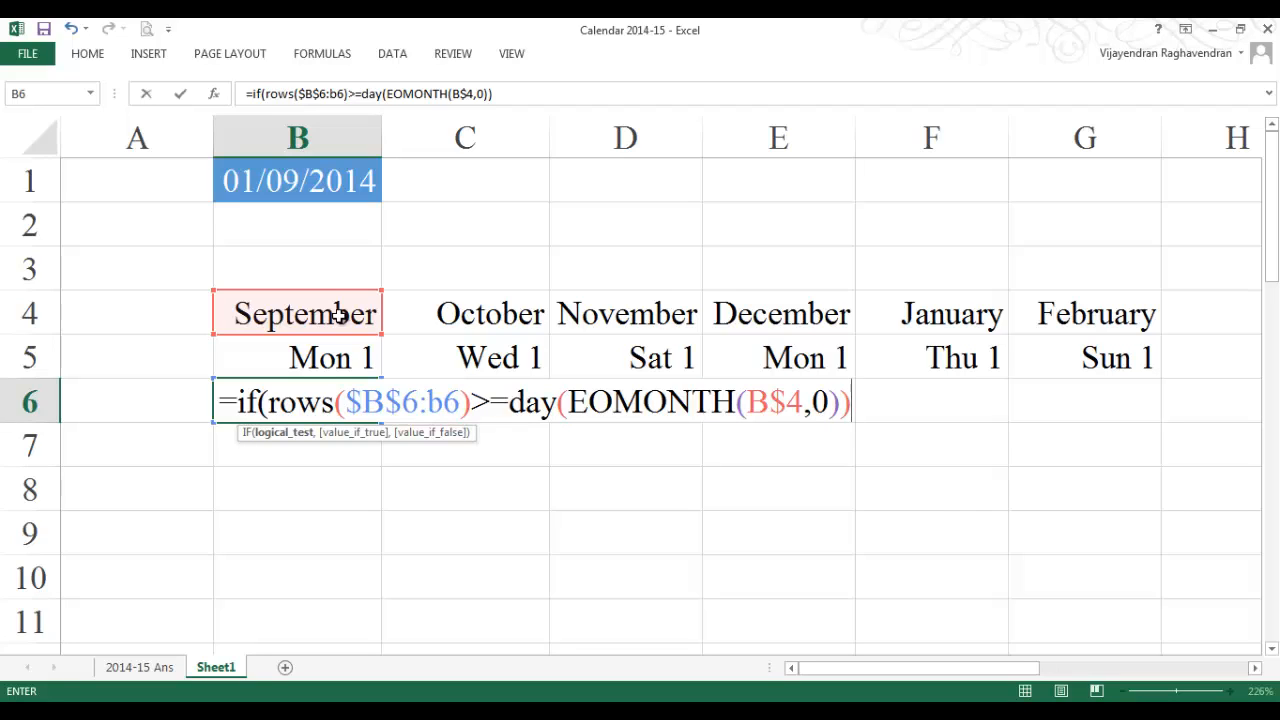
Step: Finish the B6 formula with "" as the true value and B$4+ROWS($B$6:B6) as the false value
{"action": "type", "text": ",\"\","}
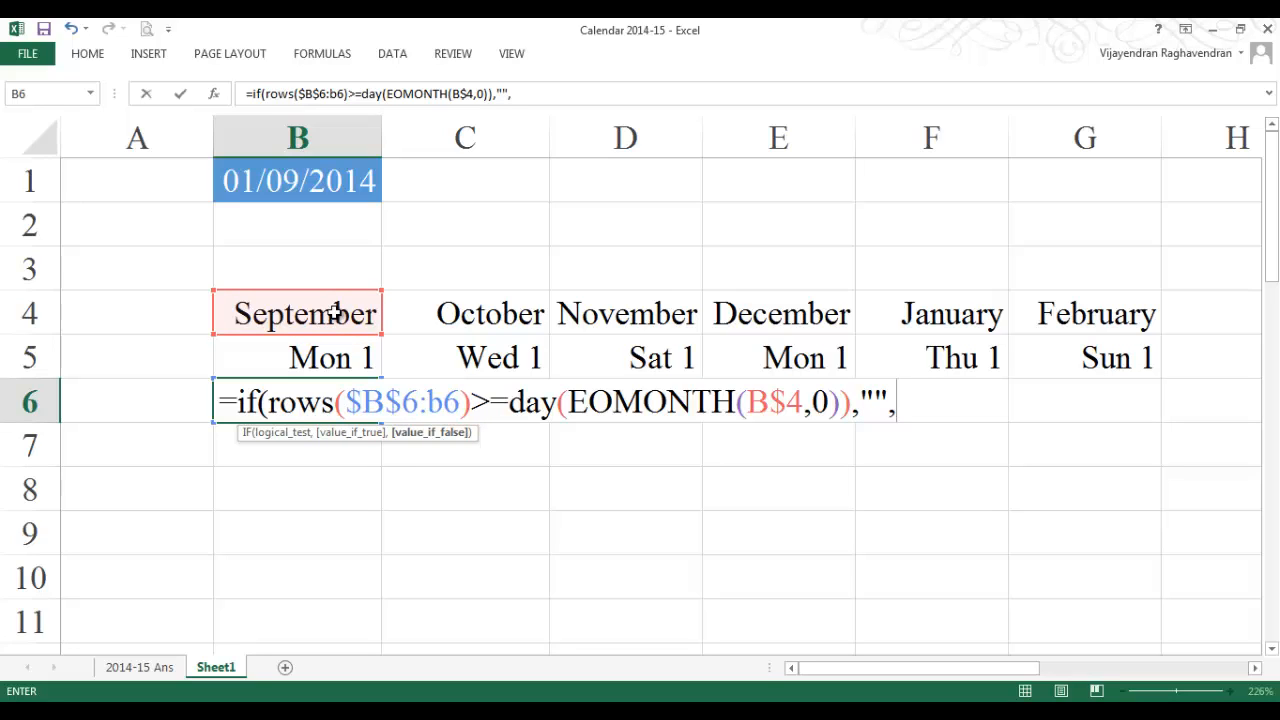
{"action": "left_click", "coordinate": [335, 312]}
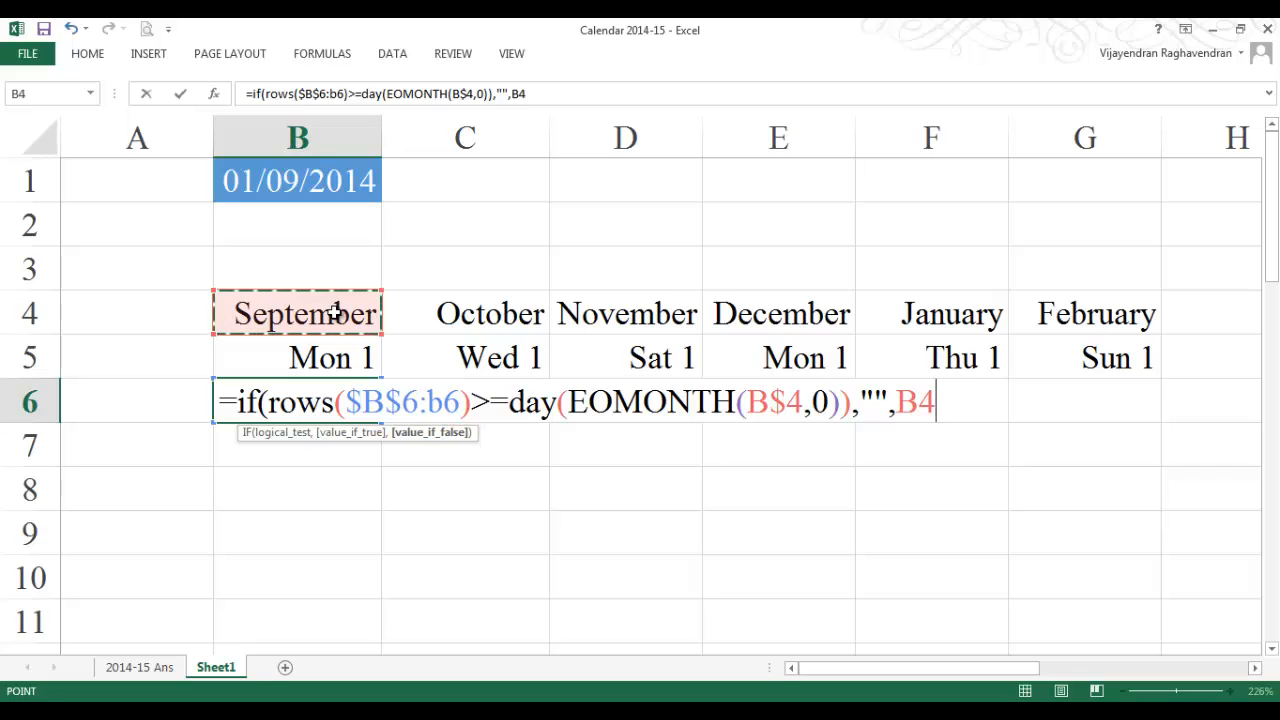
{"action": "key", "text": "F4"}
{"action": "key", "text": "F4"}
{"action": "type", "text": "+"}
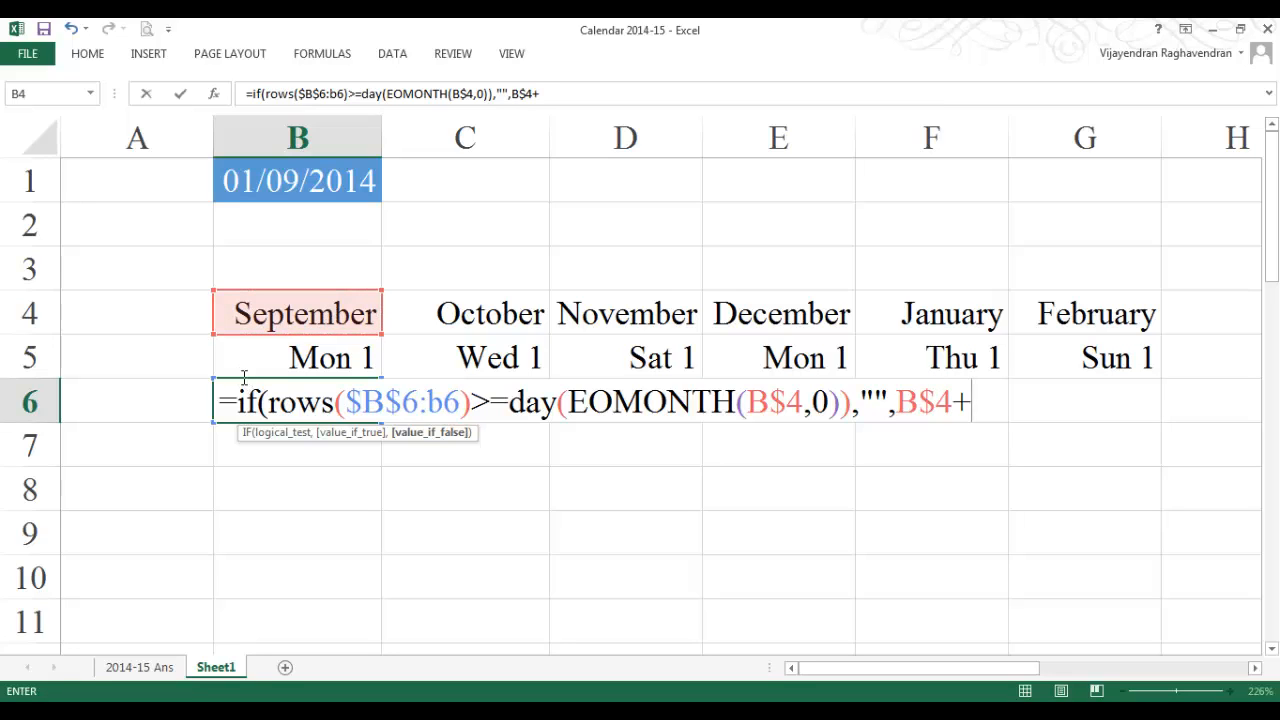
{"action": "left_click_drag", "start_coordinate": [270, 401], "coordinate": [472, 402]}
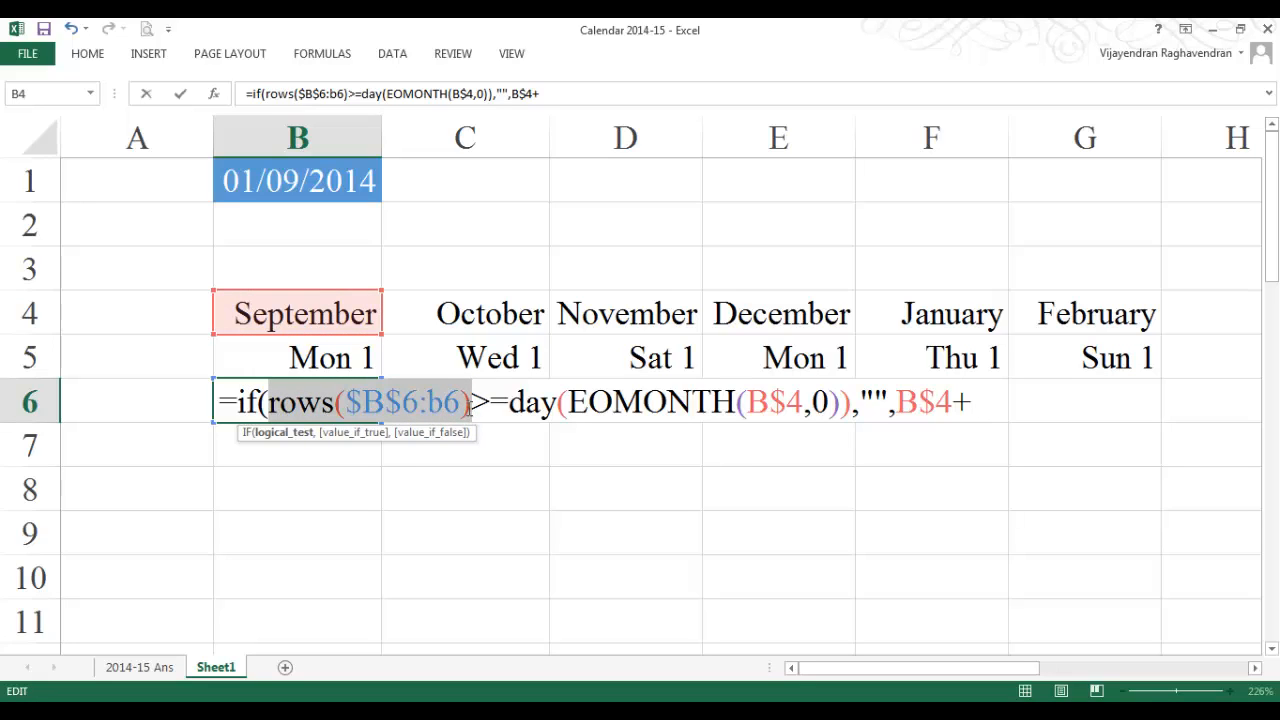
{"action": "left_click", "coordinate": [980, 404]}
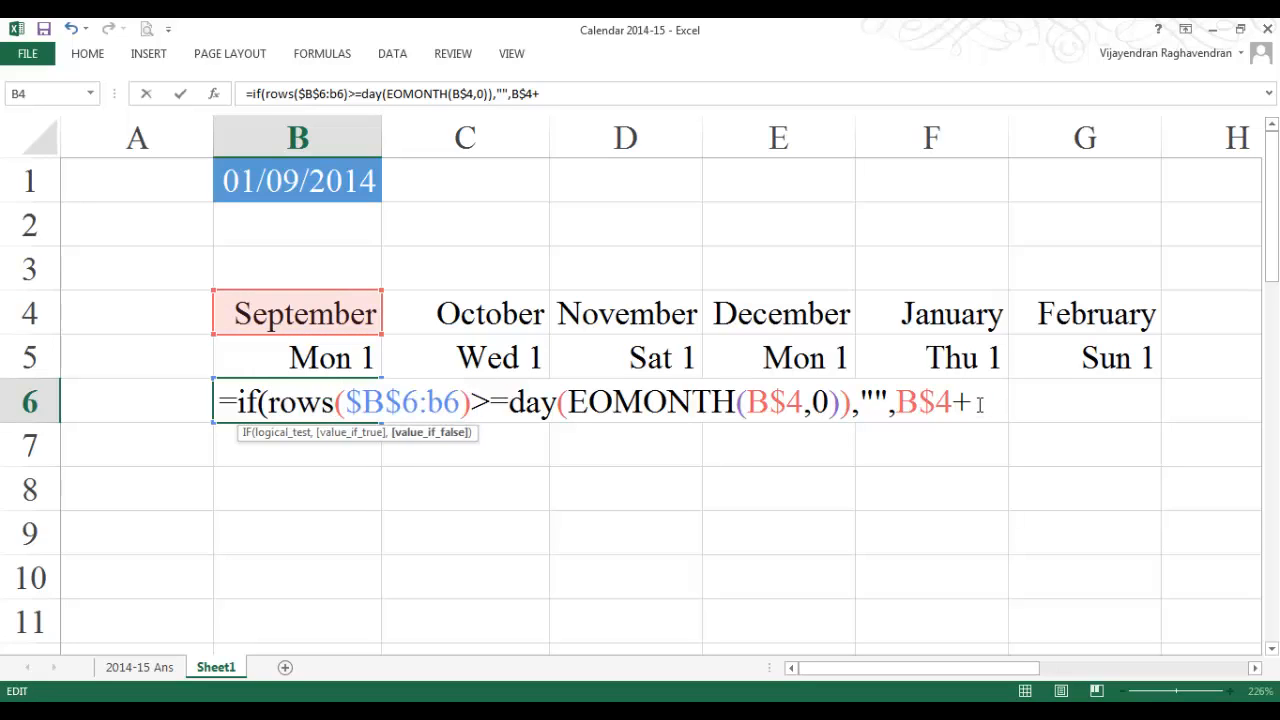
{"action": "key", "text": "ctrl+v"}
{"action": "type", "text": ")"}
{"action": "key", "text": "Return"}
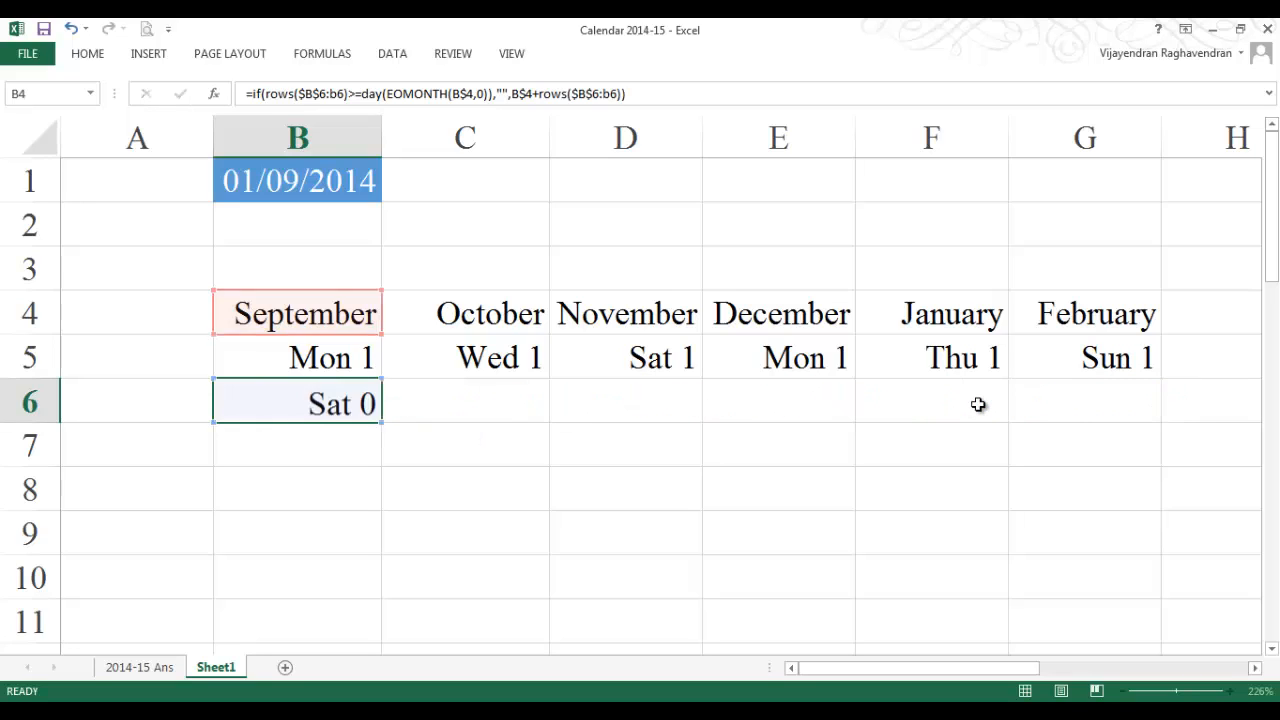
Step: Fill the B6 formula down through row 35 and across to column G for all the month columns
{"action": "left_click", "coordinate": [341, 401]}
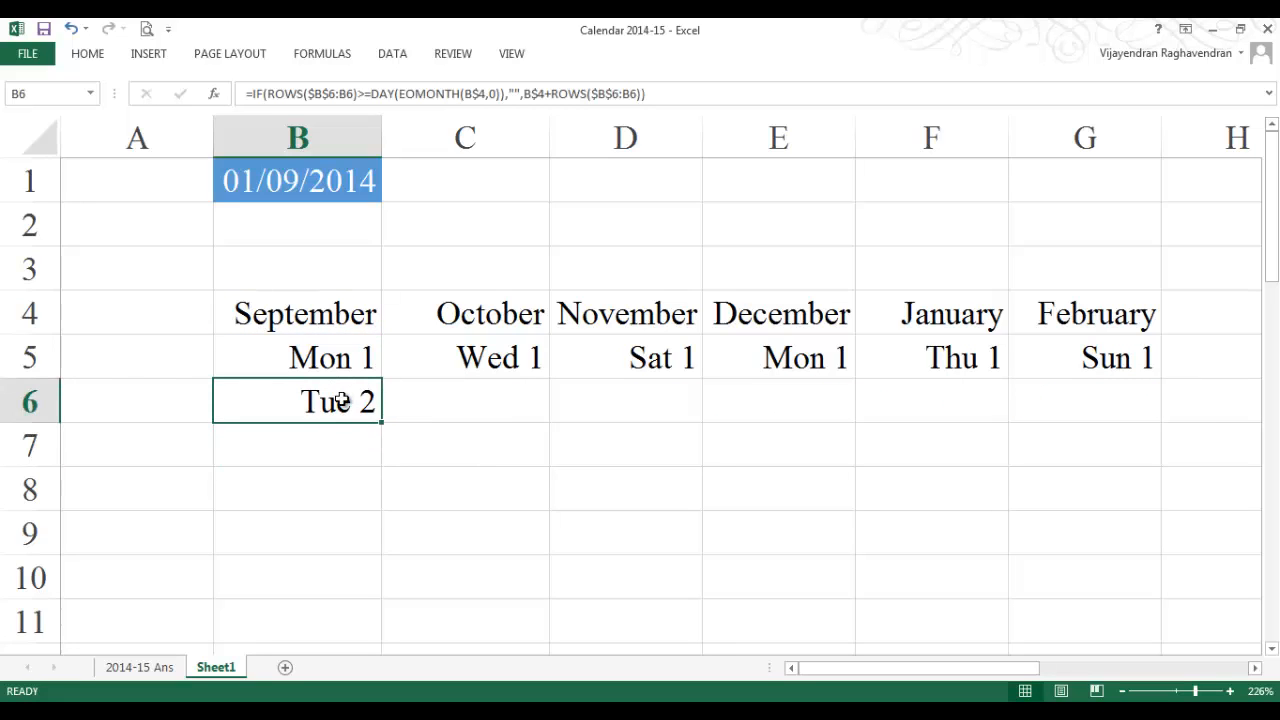
{"action": "left_click_drag", "start_coordinate": [381, 422], "coordinate": [363, 596]}
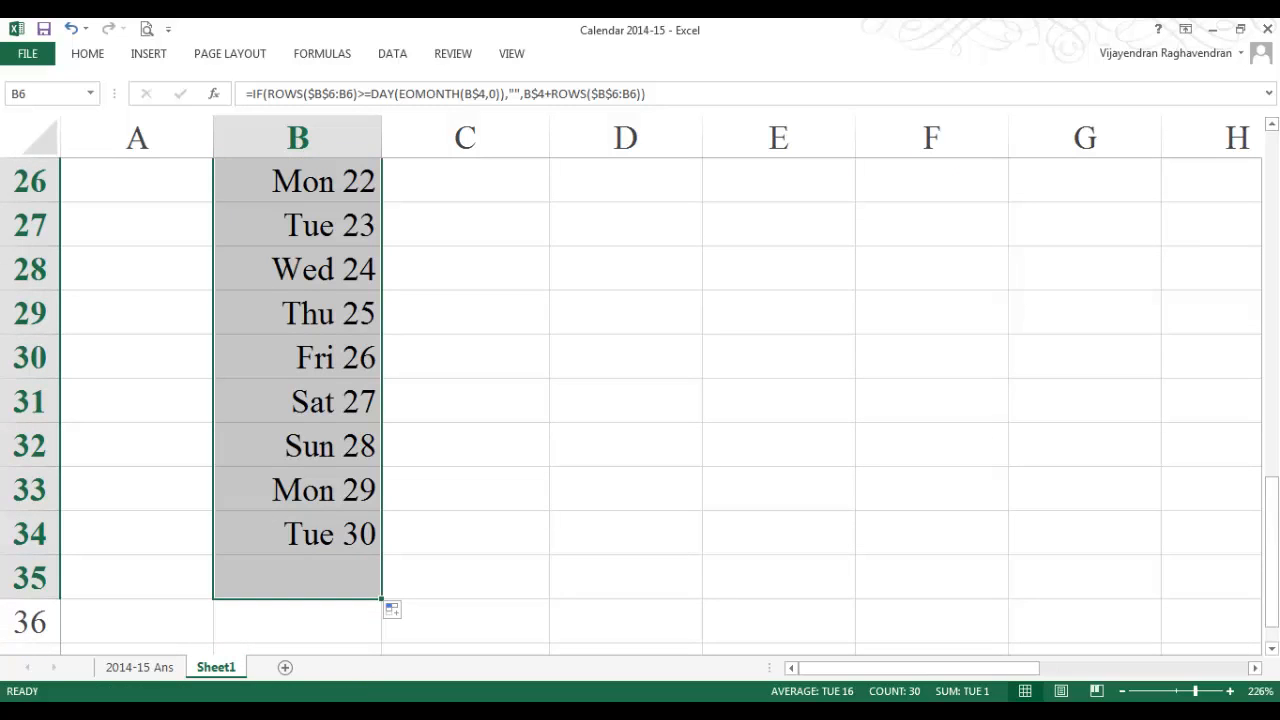
{"action": "left_click", "coordinate": [357, 591]}
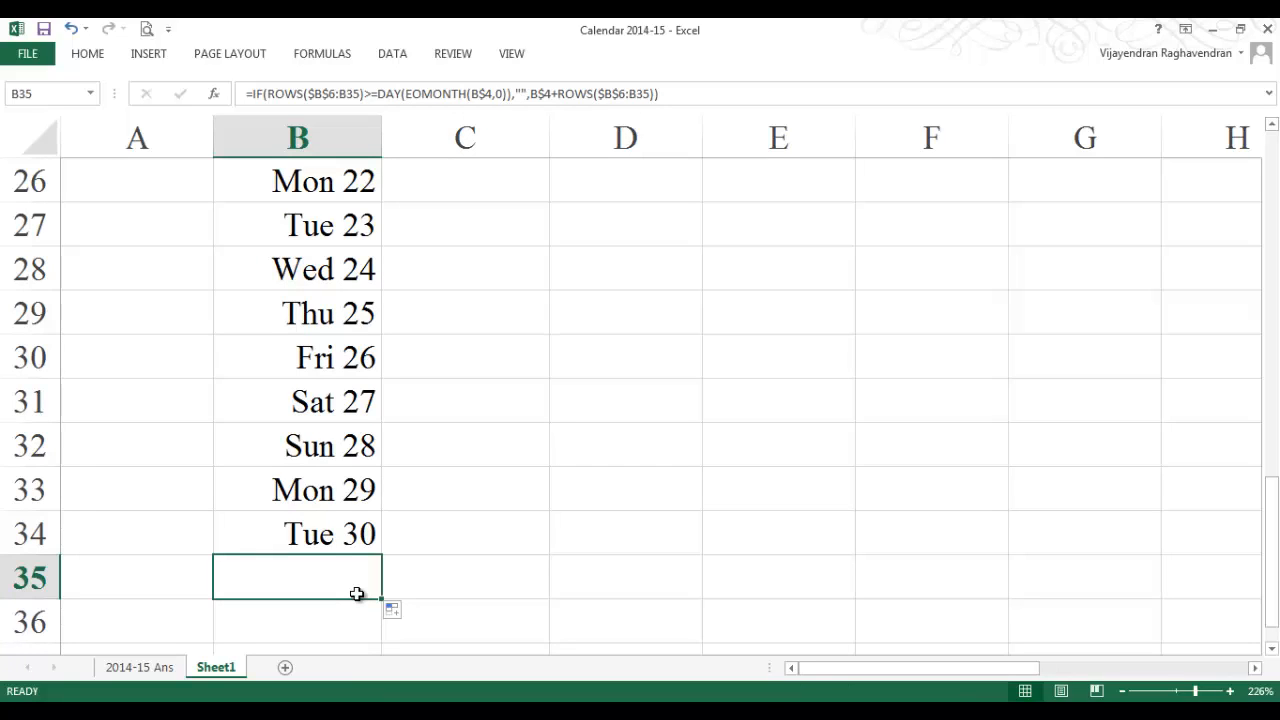
{"action": "scroll", "coordinate": [357, 594], "scroll_direction": "up", "scroll_amount": 8}
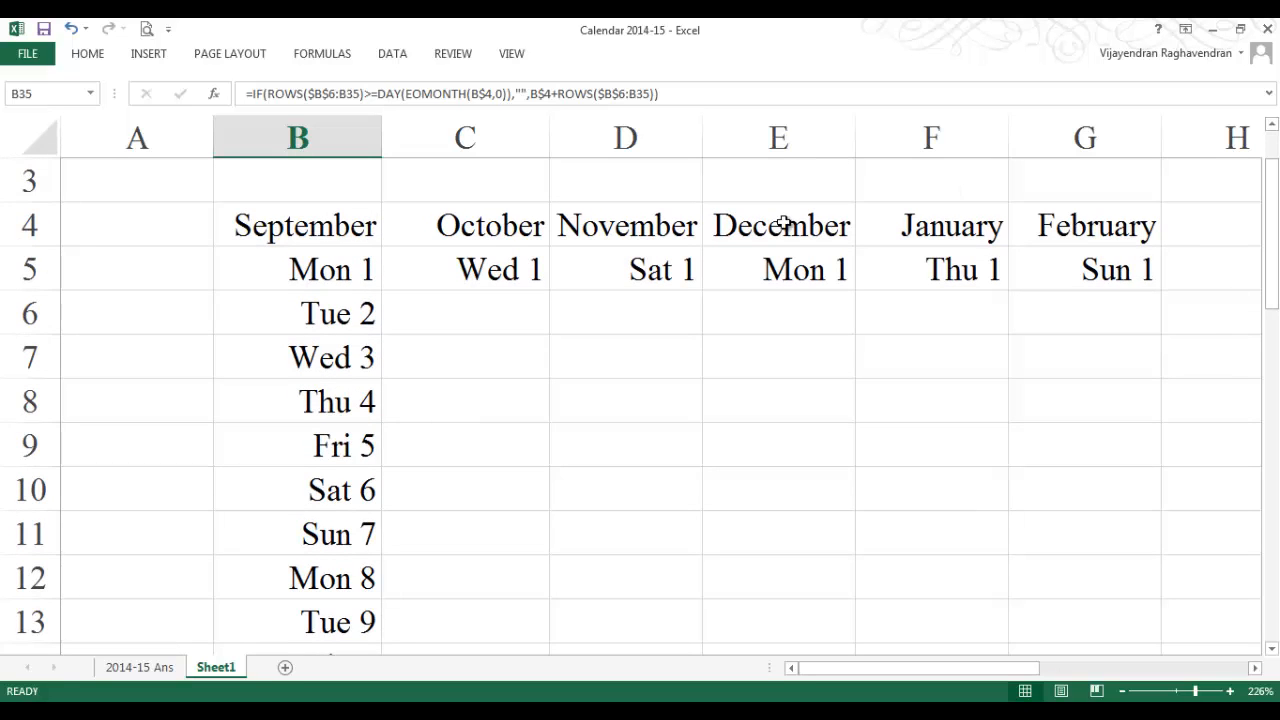
{"action": "left_click", "coordinate": [362, 305]}
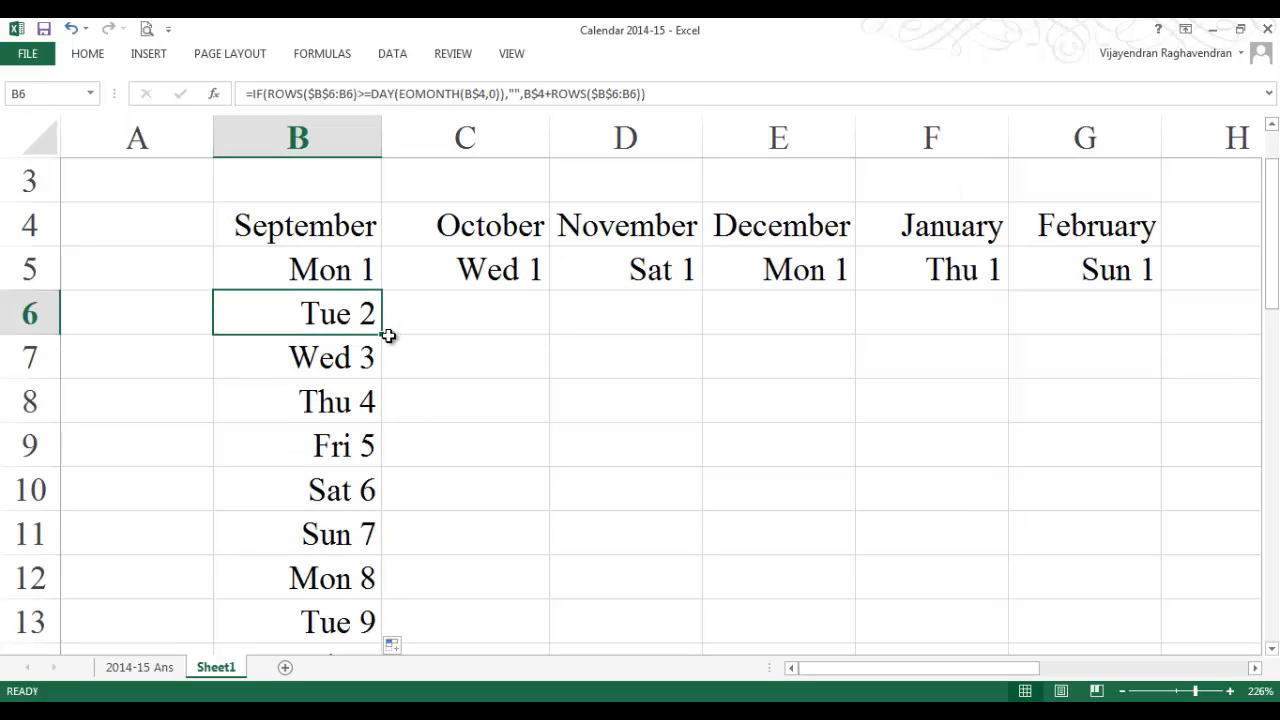
{"action": "left_click_drag", "start_coordinate": [382, 333], "coordinate": [1158, 645]}
Step: Start a new conditional formatting rule for B5:G36 that uses a formula to determine which cells to format
{"action": "left_click_drag", "start_coordinate": [300, 357], "coordinate": [1043, 540]}
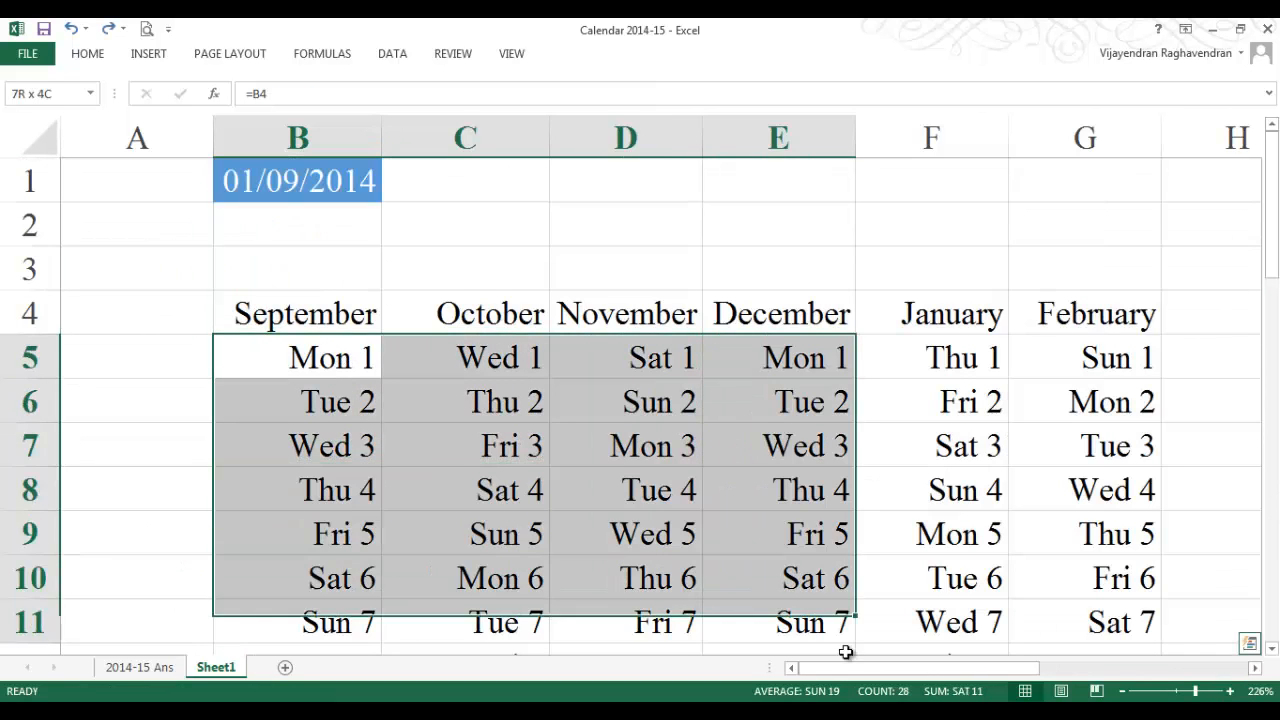
{"action": "left_click_drag", "start_coordinate": [1043, 421], "coordinate": [1041, 437]}
{"action": "key", "text": "alt+o"}
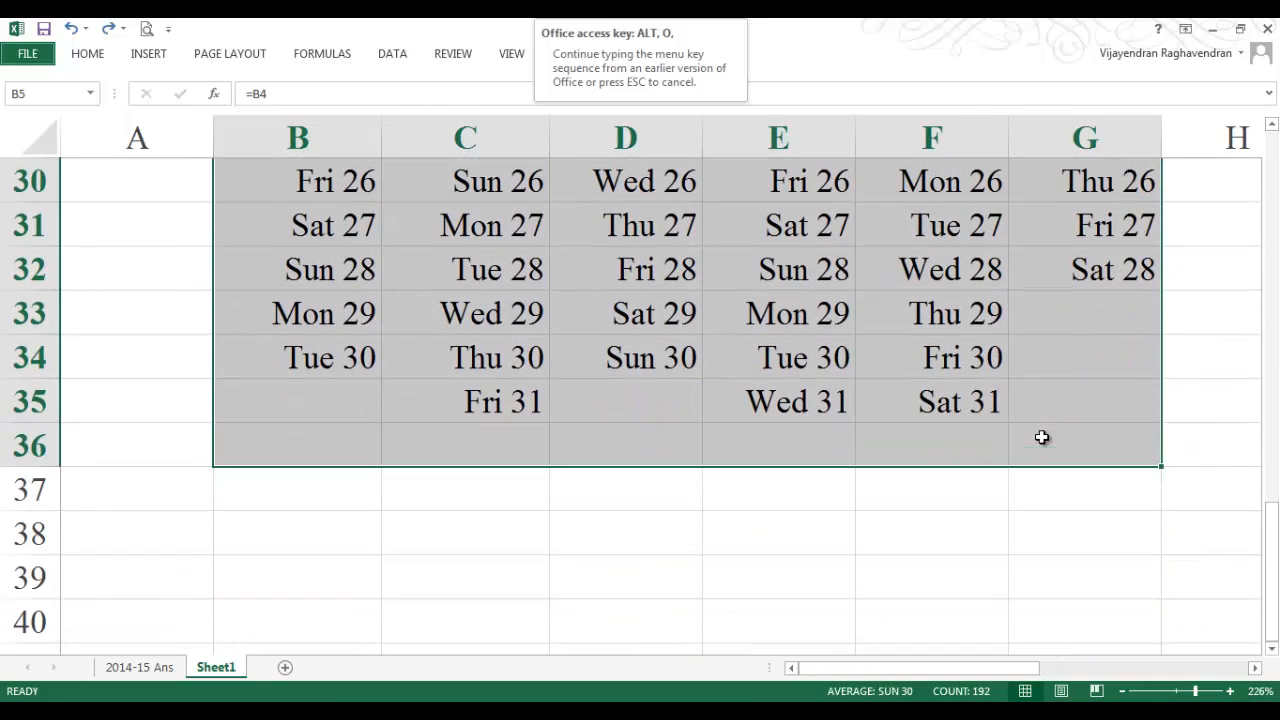
{"action": "key", "text": "d"}
{"action": "left_click", "coordinate": [630, 388]}
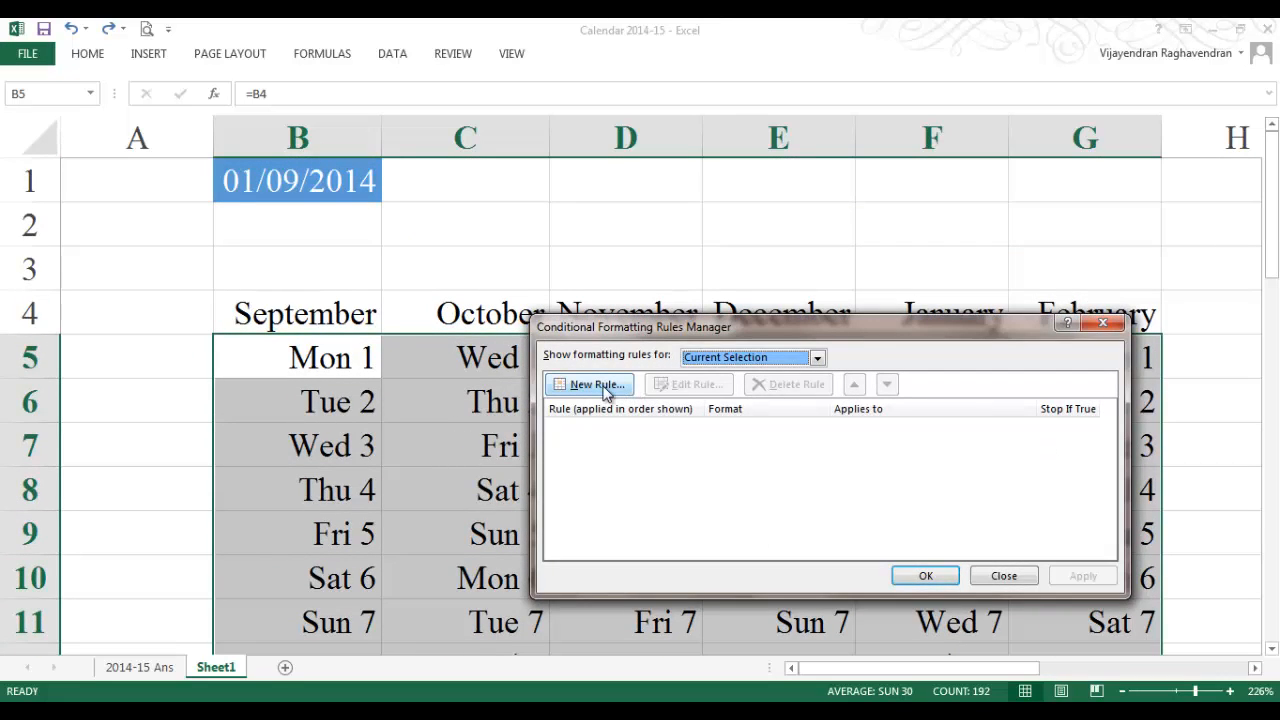
{"action": "left_click", "coordinate": [716, 410]}
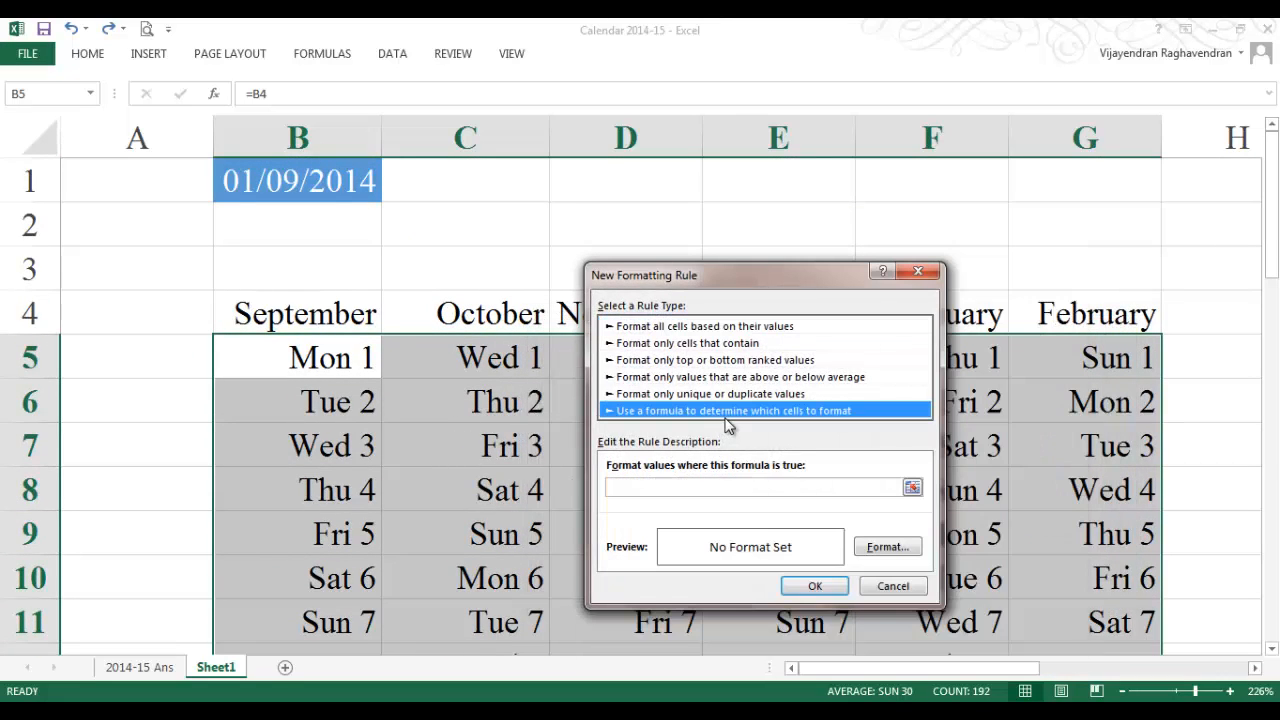
Step: Enter the first part of the rule formula, =OR(TEXT(B5,"ddd")="sat", with a relative reference to B5
{"action": "left_click", "coordinate": [670, 488]}
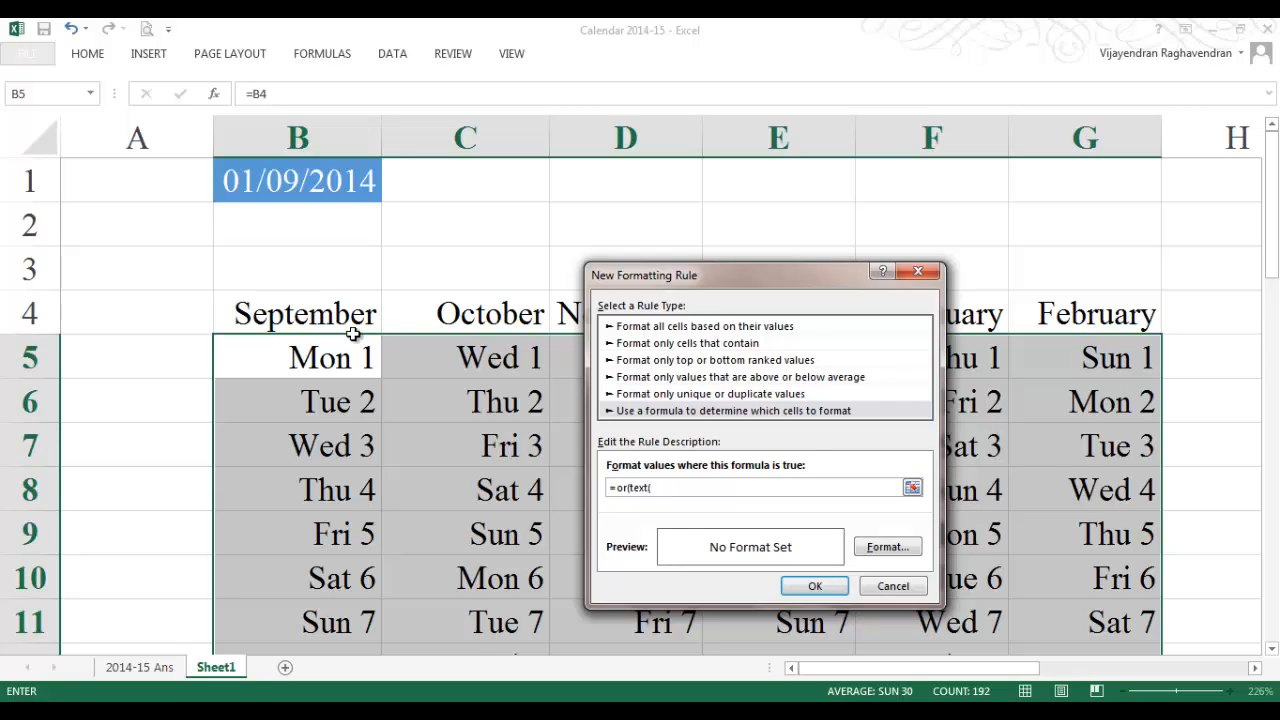
{"action": "left_click", "coordinate": [308, 358]}
{"action": "key", "text": "F4"}
{"action": "key", "text": "F4"}
{"action": "key", "text": "F4"}
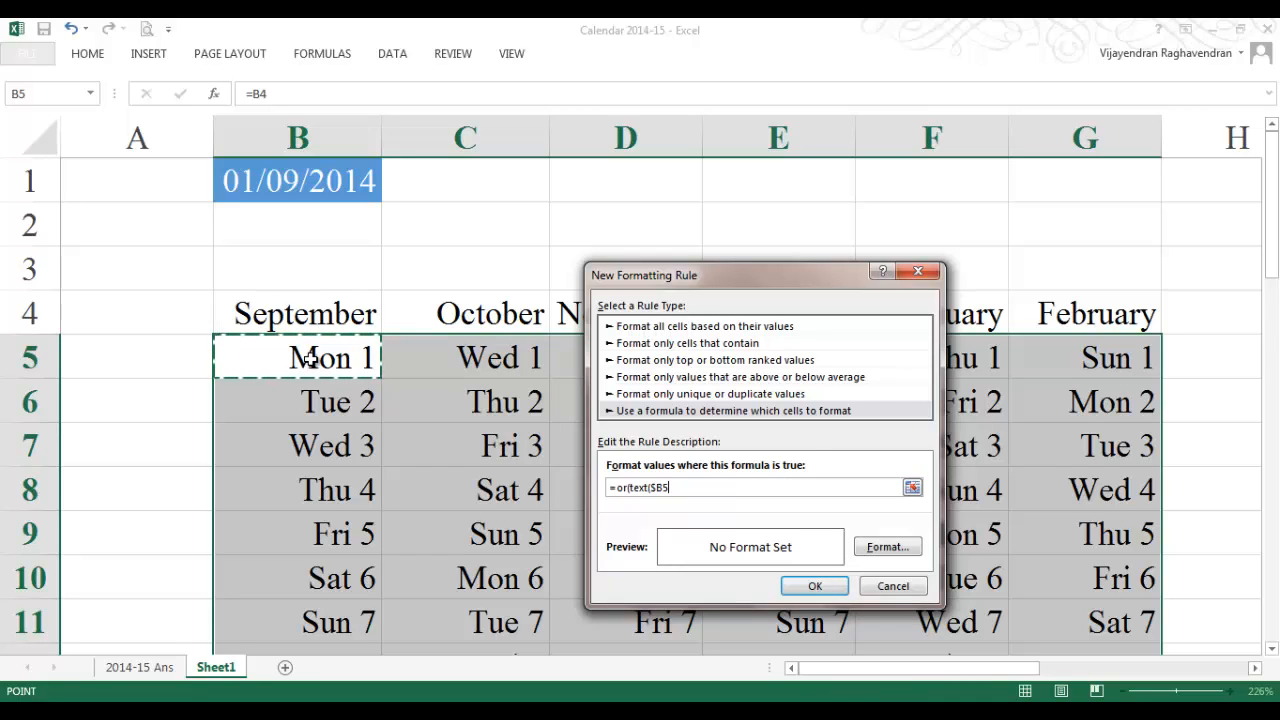
{"action": "type", "text": ",\"ddd\")=\"sat\","}
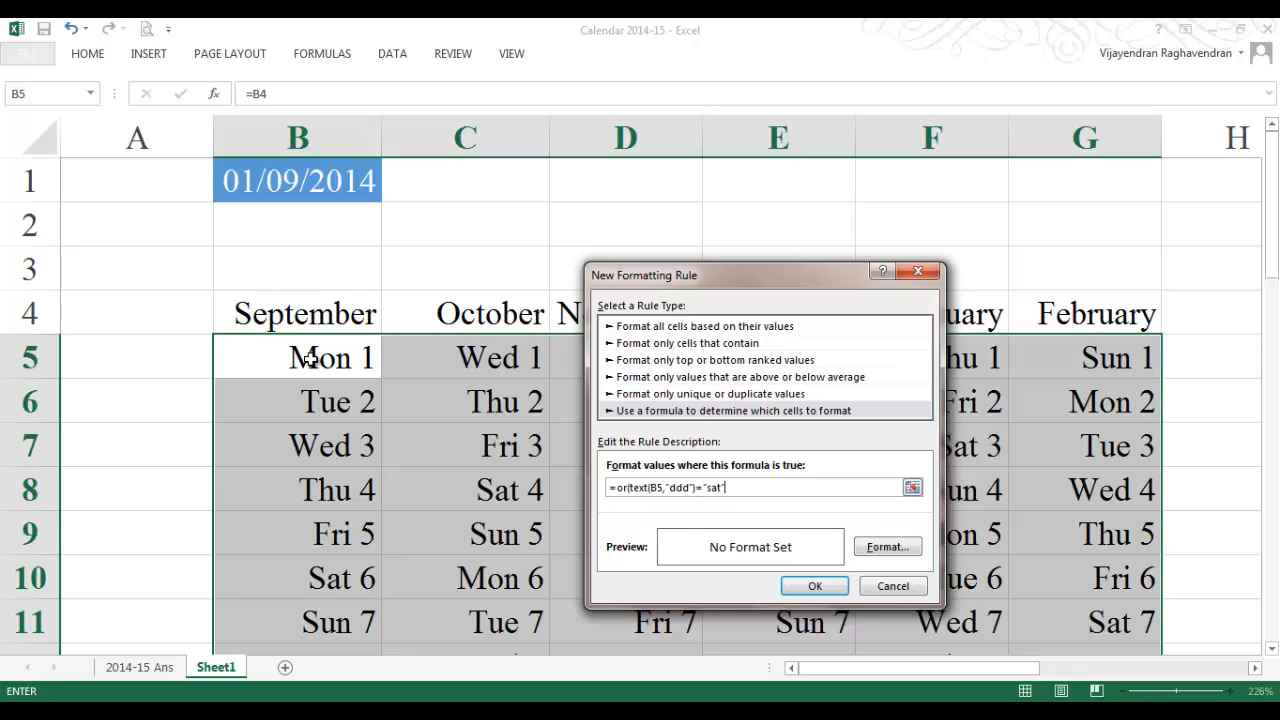
Step: Copy the TEXT(B5,"ddd") test within the rule formula and adapt the copy as a second condition for Sunday
{"action": "left_click", "coordinate": [628, 488], "text": "shift"}
{"action": "left_click", "coordinate": [685, 490], "text": "shift"}
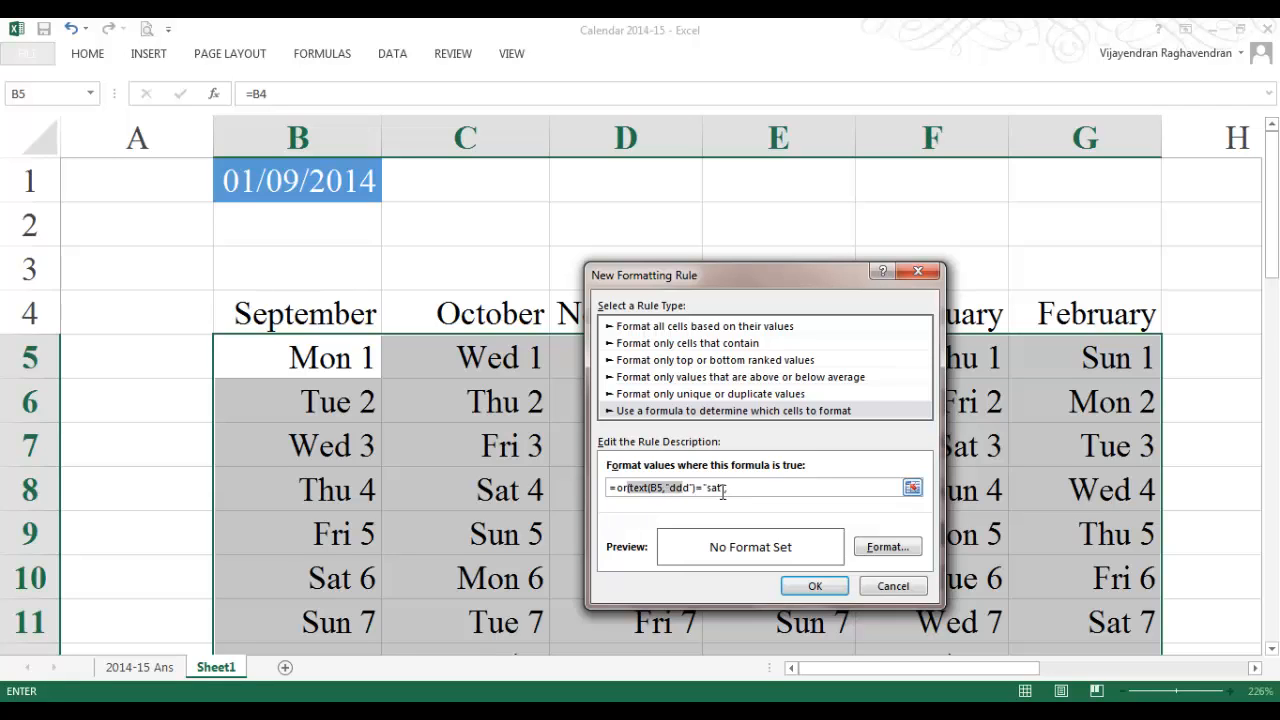
{"action": "key", "text": "F2"}
{"action": "left_click", "coordinate": [752, 490]}
{"action": "key", "text": "ctrl+v"}
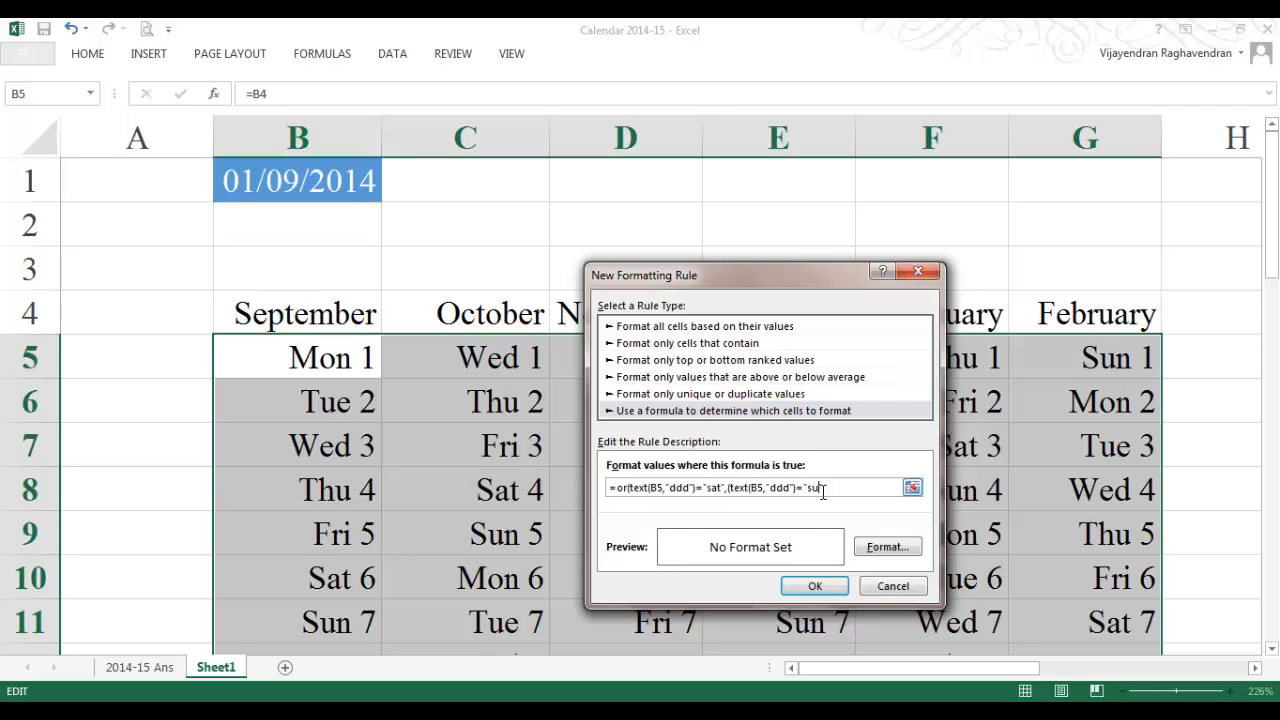
Step: Give the rule a very light grey fill as its format and try to confirm the rule
{"action": "left_click", "coordinate": [886, 547]}
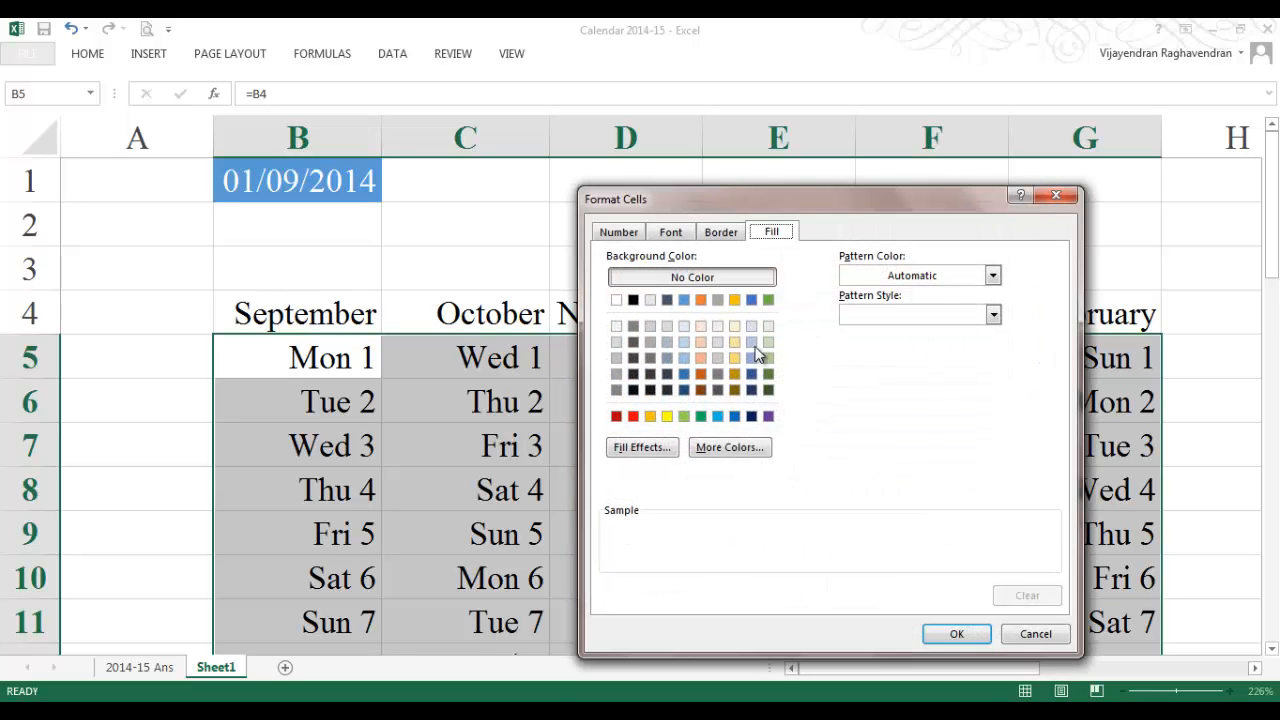
{"action": "left_click", "coordinate": [614, 330]}
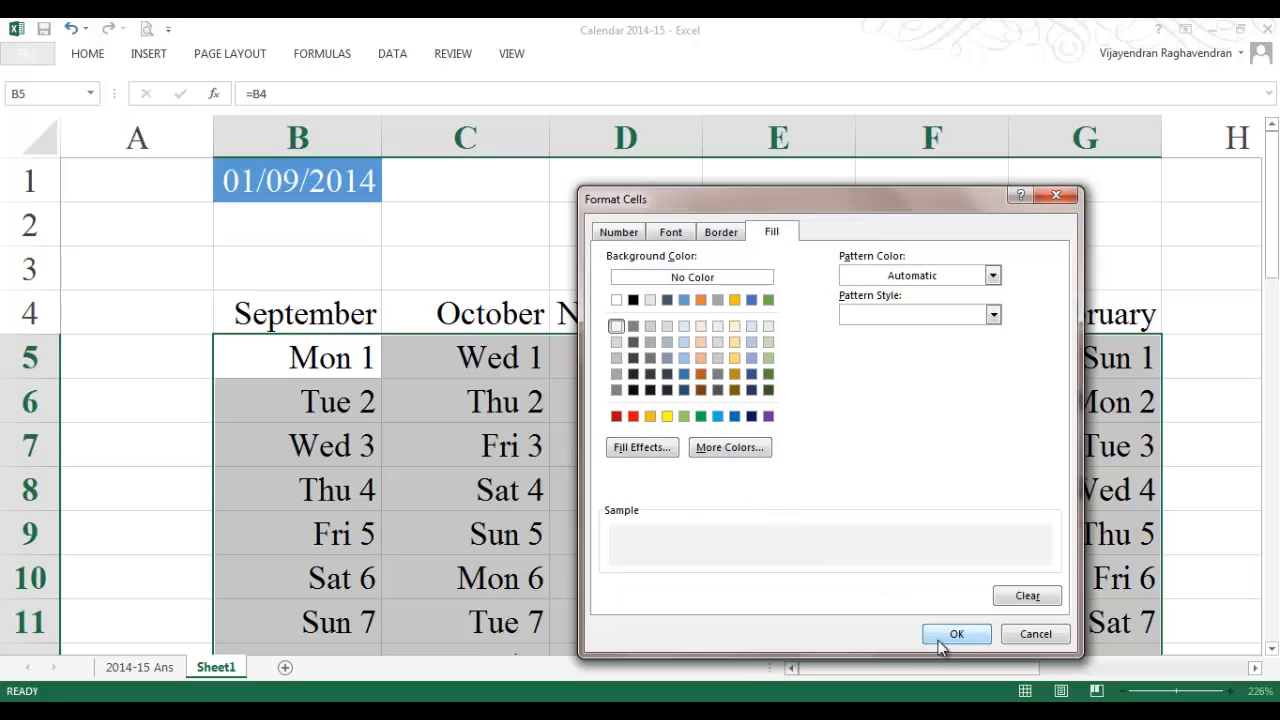
{"action": "left_click", "coordinate": [954, 634]}
{"action": "left_click", "coordinate": [815, 586]}
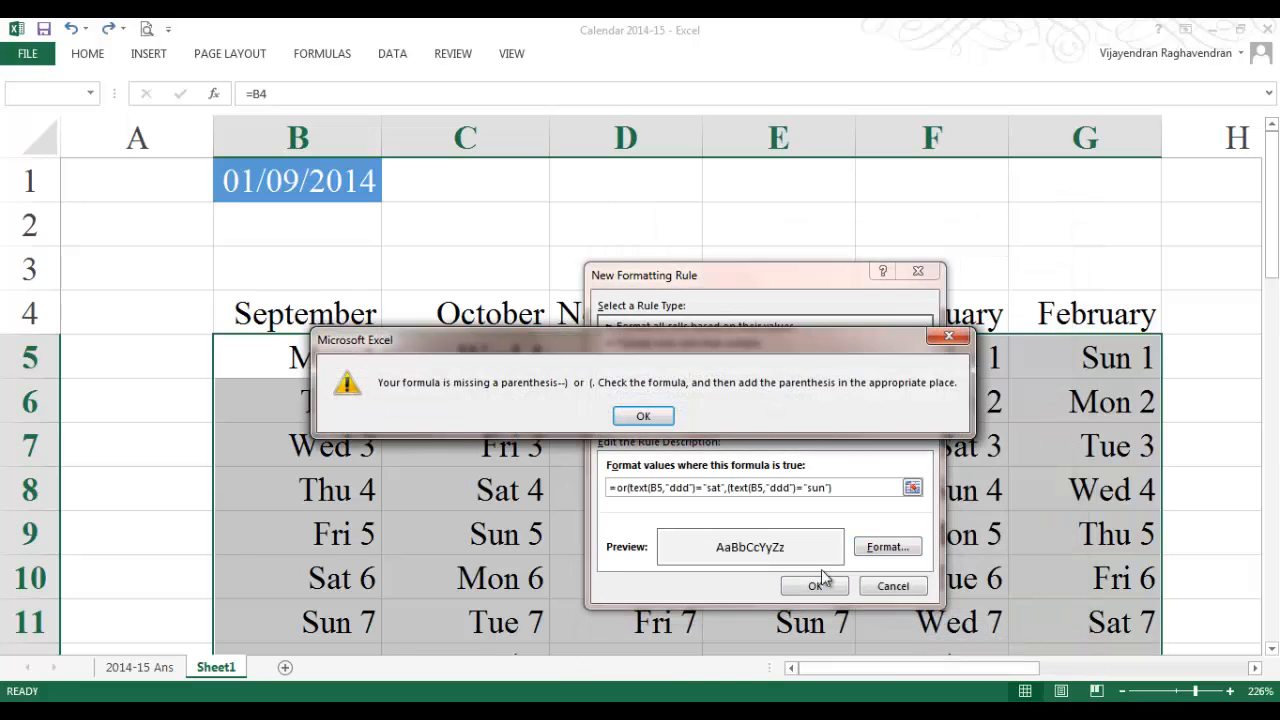
Step: Return to the rule formula and place the insertion point just before the extra opening parenthesis ahead of the second TEXT
{"action": "left_click", "coordinate": [648, 418]}
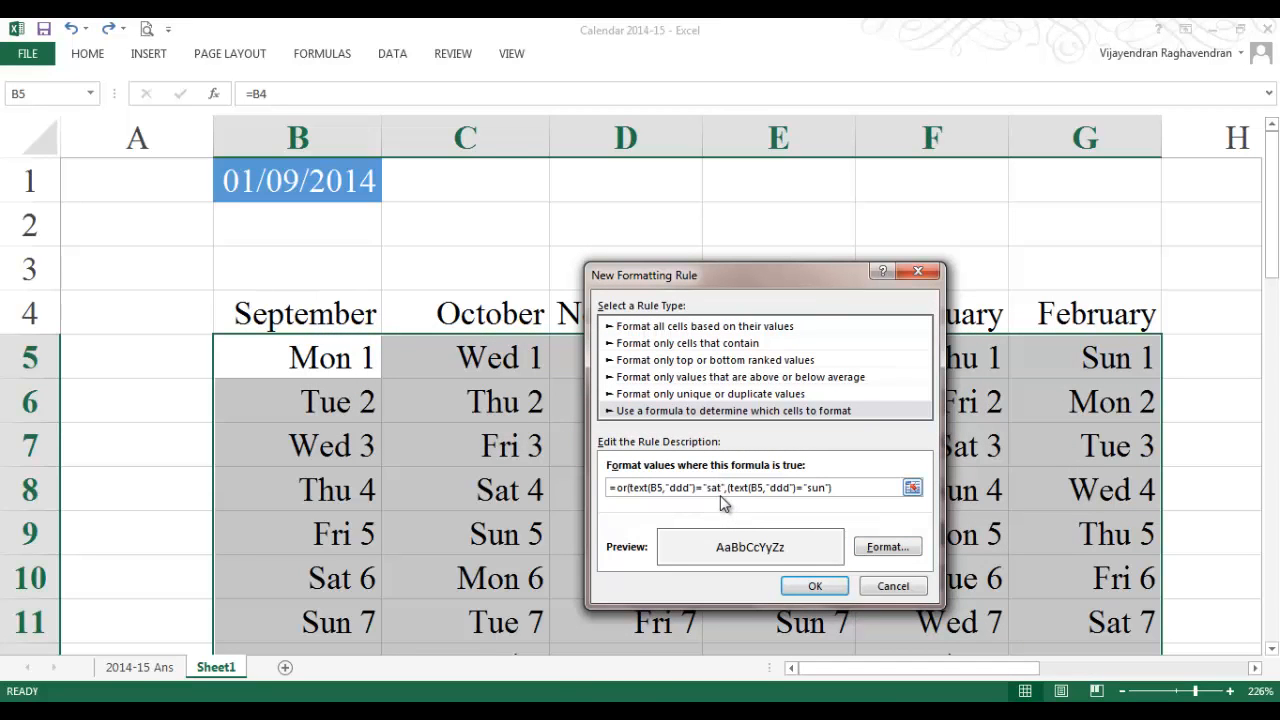
{"action": "left_click", "coordinate": [729, 487]}
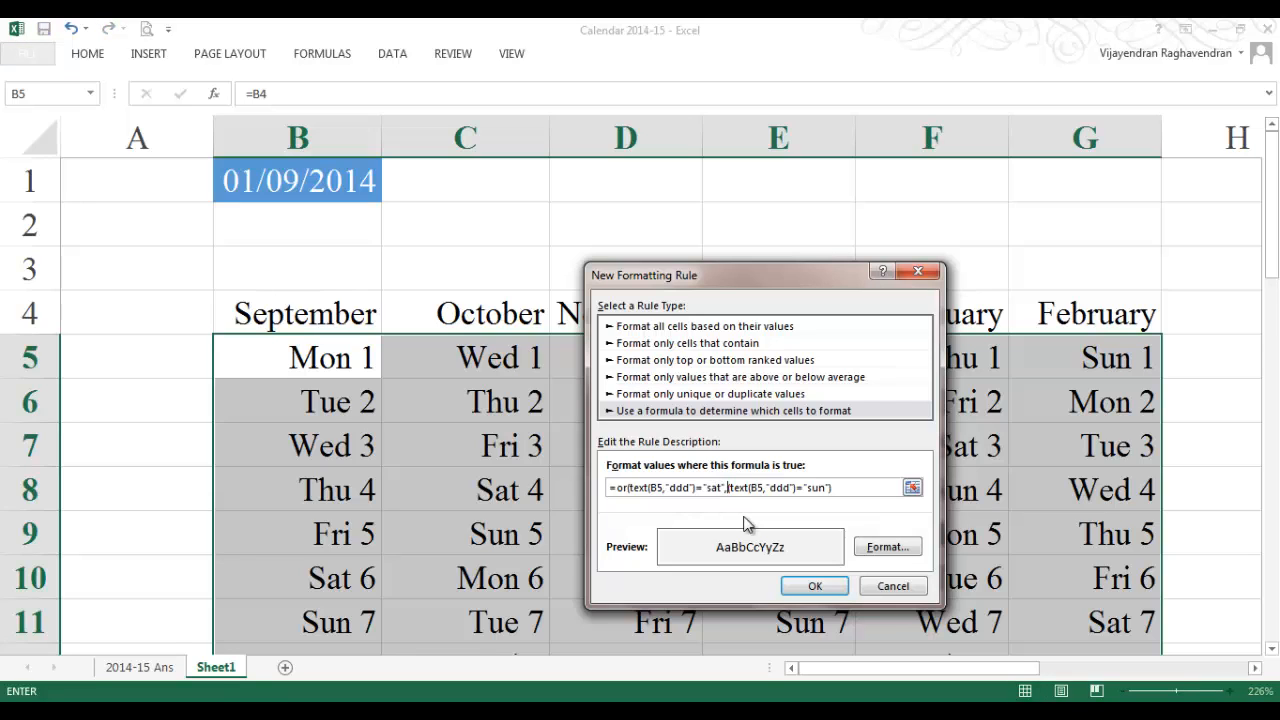
{"action": "key", "text": "shift+Right"}
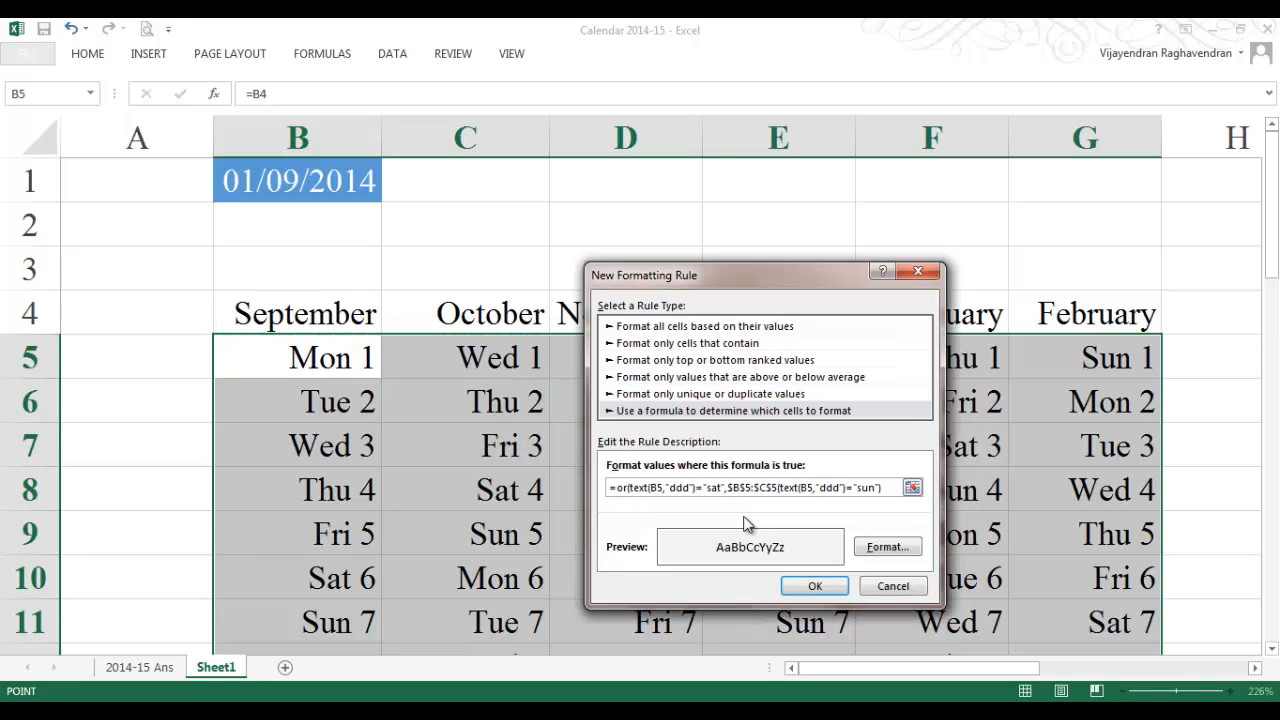
{"action": "key", "text": "BackSpace"}
{"action": "key", "text": "BackSpace"}
{"action": "key", "text": "BackSpace"}
{"action": "key", "text": "BackSpace"}
{"action": "key", "text": "BackSpace"}
{"action": "key", "text": "BackSpace"}
{"action": "key", "text": "BackSpace"}
{"action": "key", "text": "BackSpace"}
{"action": "key", "text": "BackSpace"}
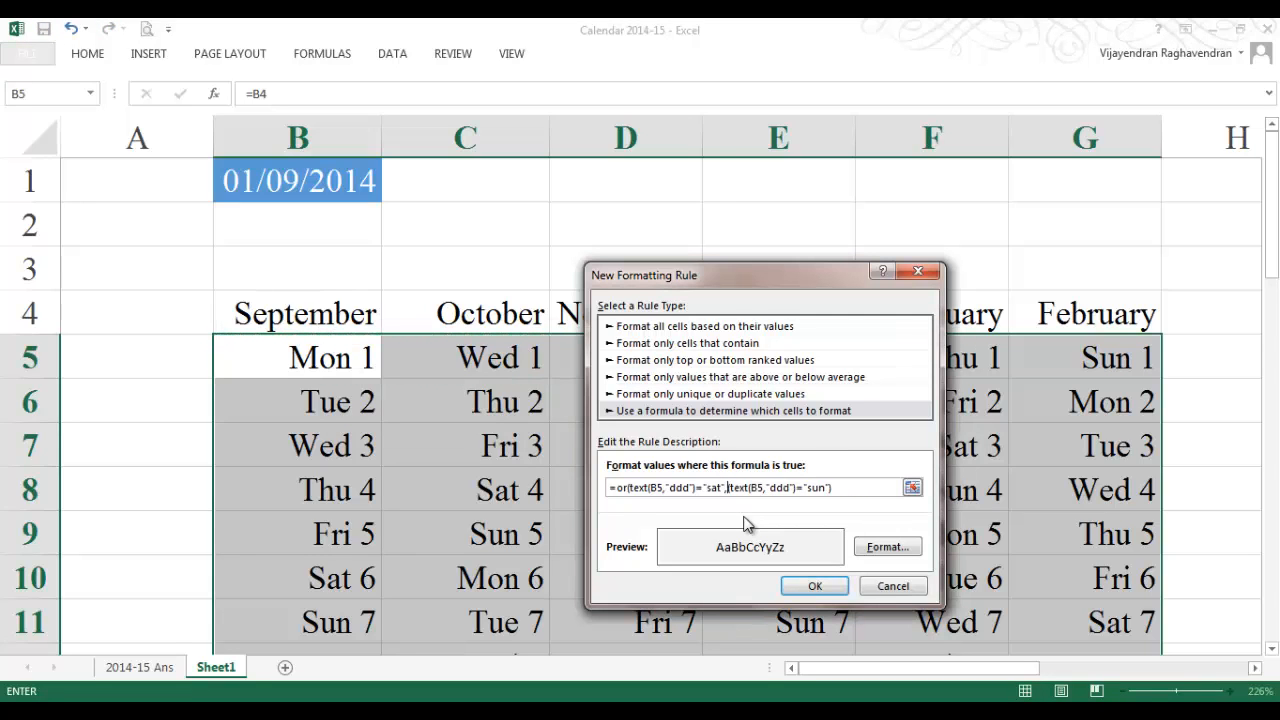
Step: Delete the extra opening parenthesis before the second TEXT in the rule formula and apply the weekend rule to B5:G36
{"action": "key", "text": "F2"}
{"action": "key", "text": "Delete"}
{"action": "key", "text": "Return"}
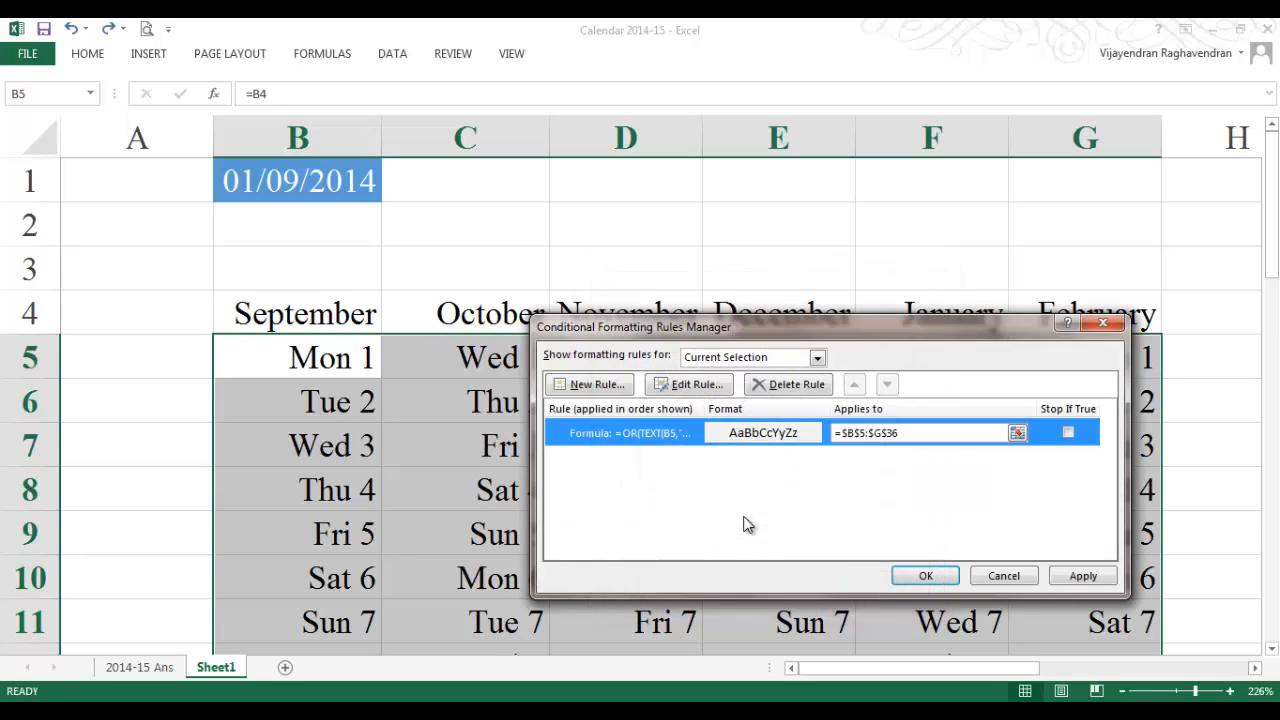
{"action": "left_click", "coordinate": [925, 576]}
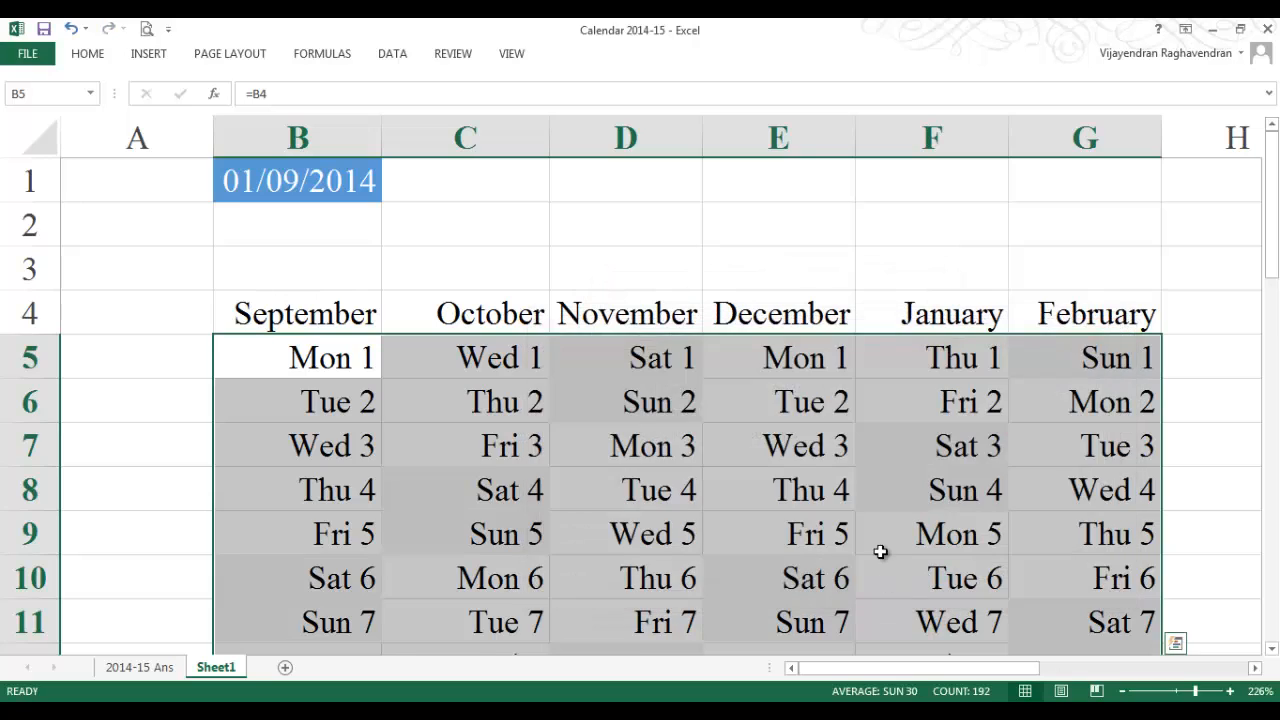
{"action": "left_click", "coordinate": [884, 546]}
{"action": "left_click", "coordinate": [960, 489]}
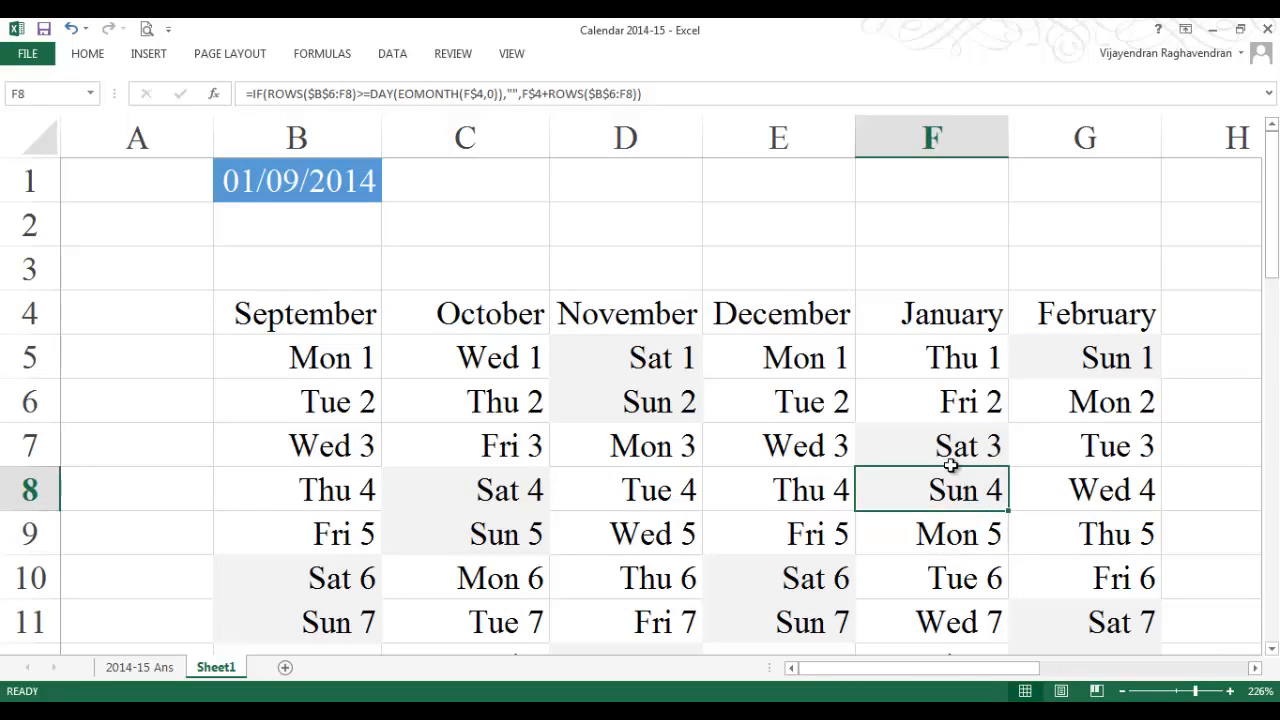
{"action": "left_click", "coordinate": [968, 450]}
Step: Select the whole calendar table including the month headers and set a grey medium-weight outline border around it
{"action": "left_click", "coordinate": [502, 377]}
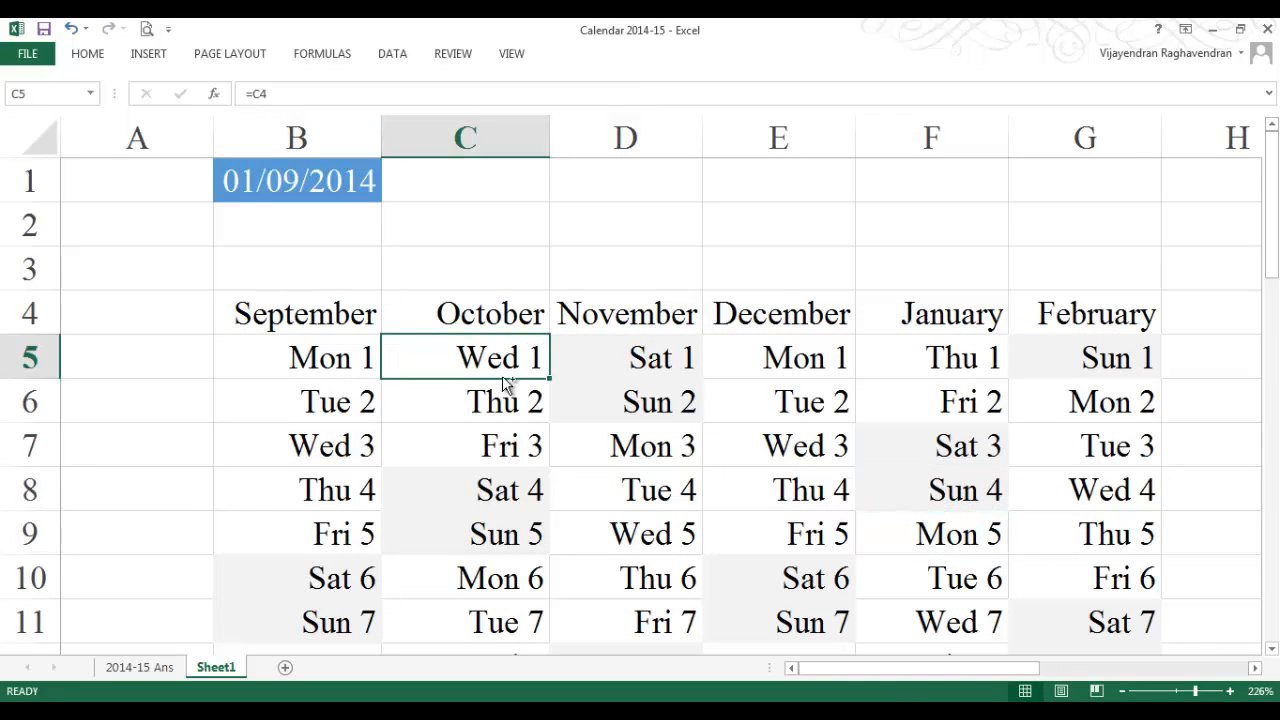
{"action": "key", "text": "ctrl+a"}
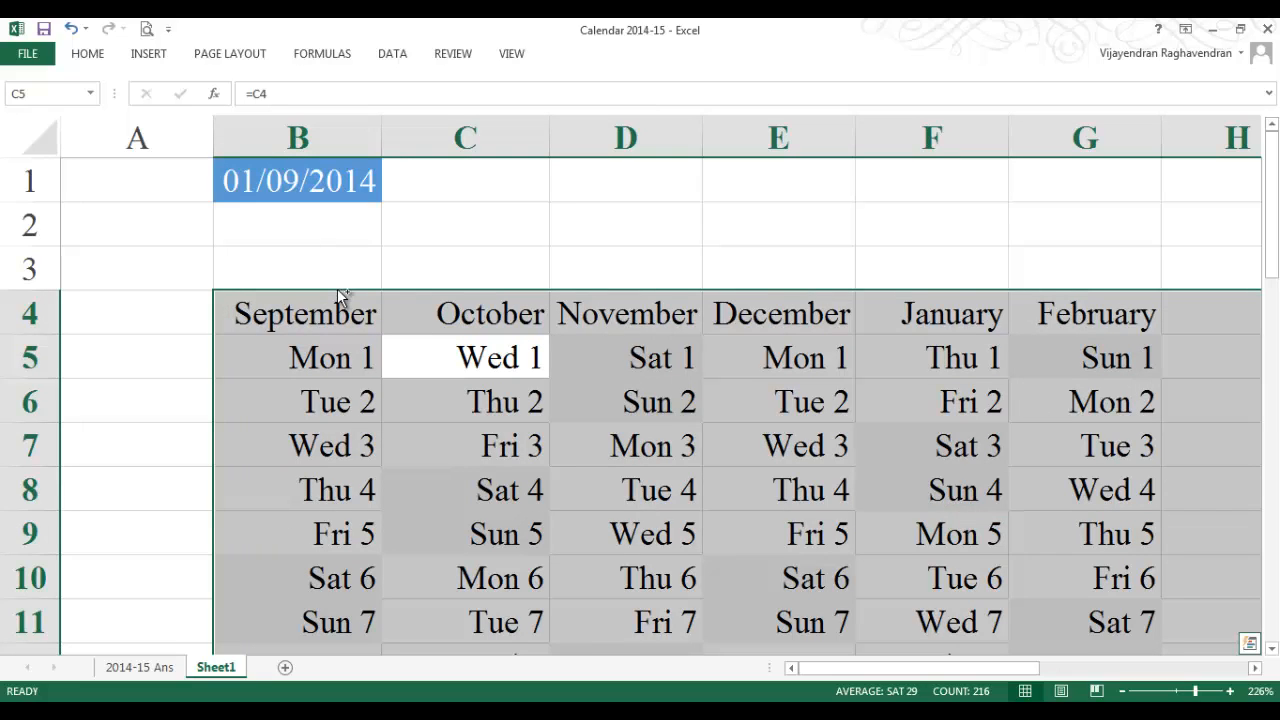
{"action": "key", "text": "ctrl+1"}
{"action": "left_click", "coordinate": [786, 252]}
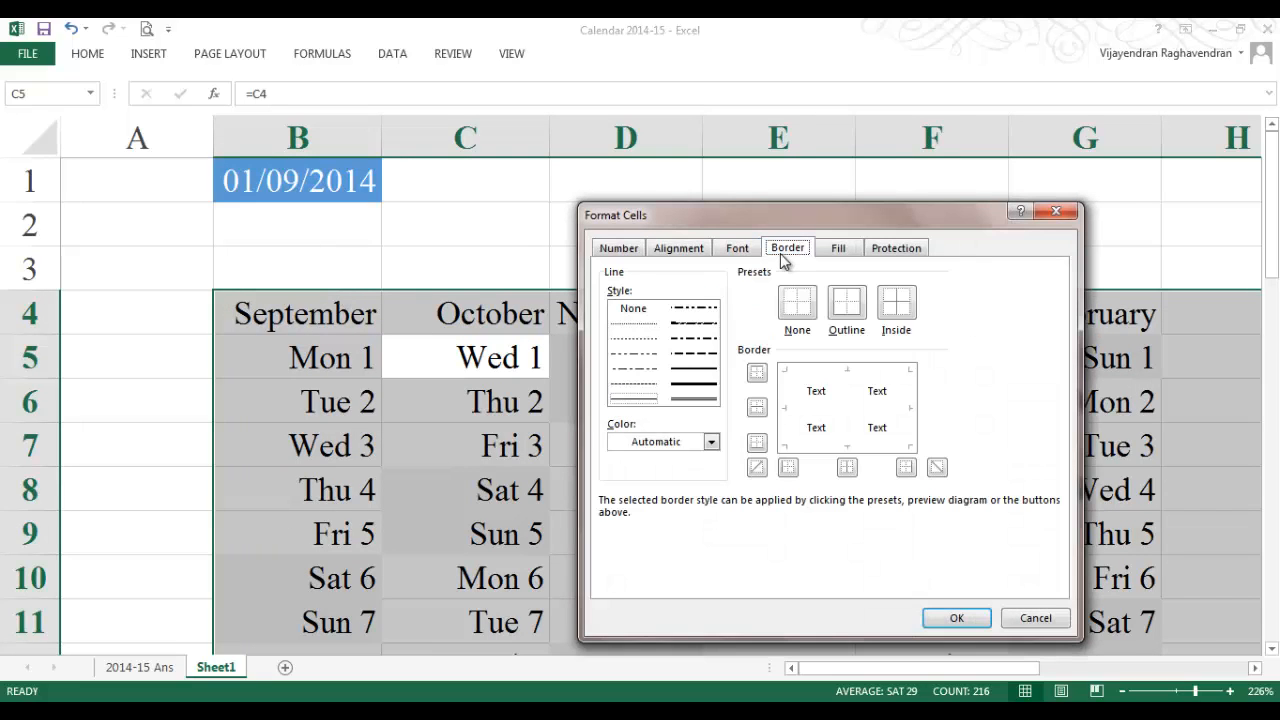
{"action": "left_click", "coordinate": [678, 442]}
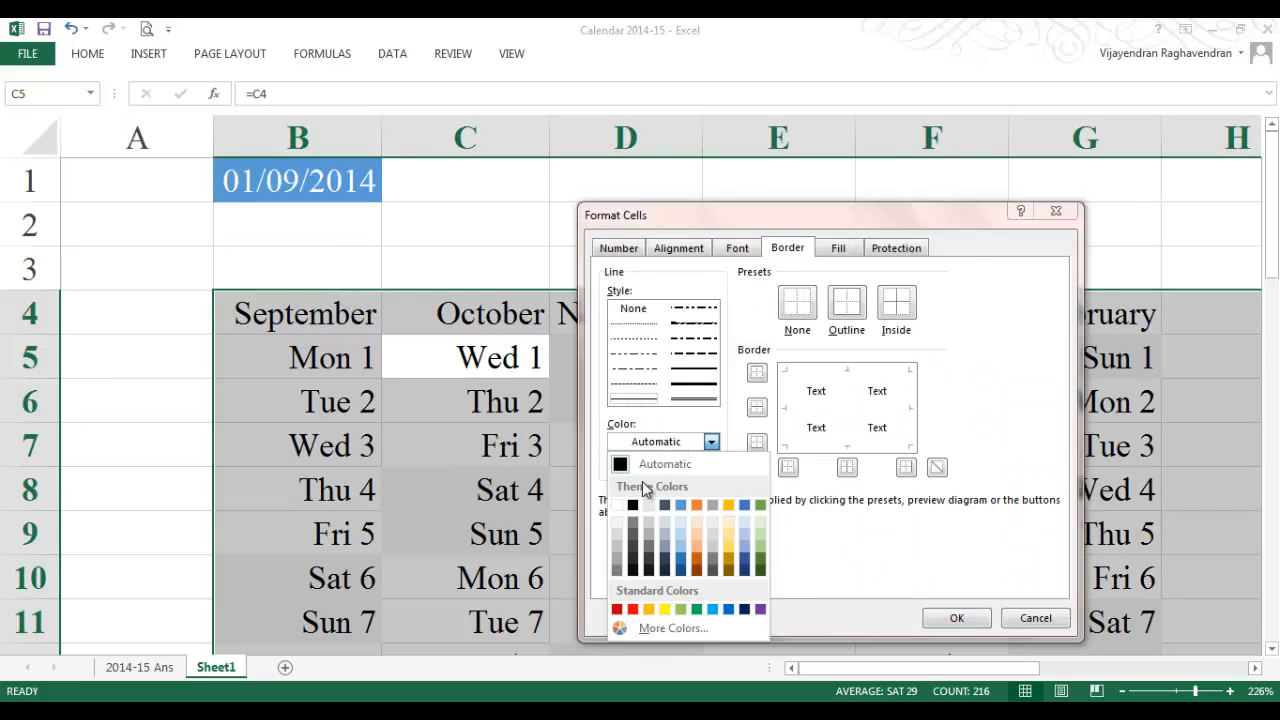
{"action": "left_click", "coordinate": [618, 571]}
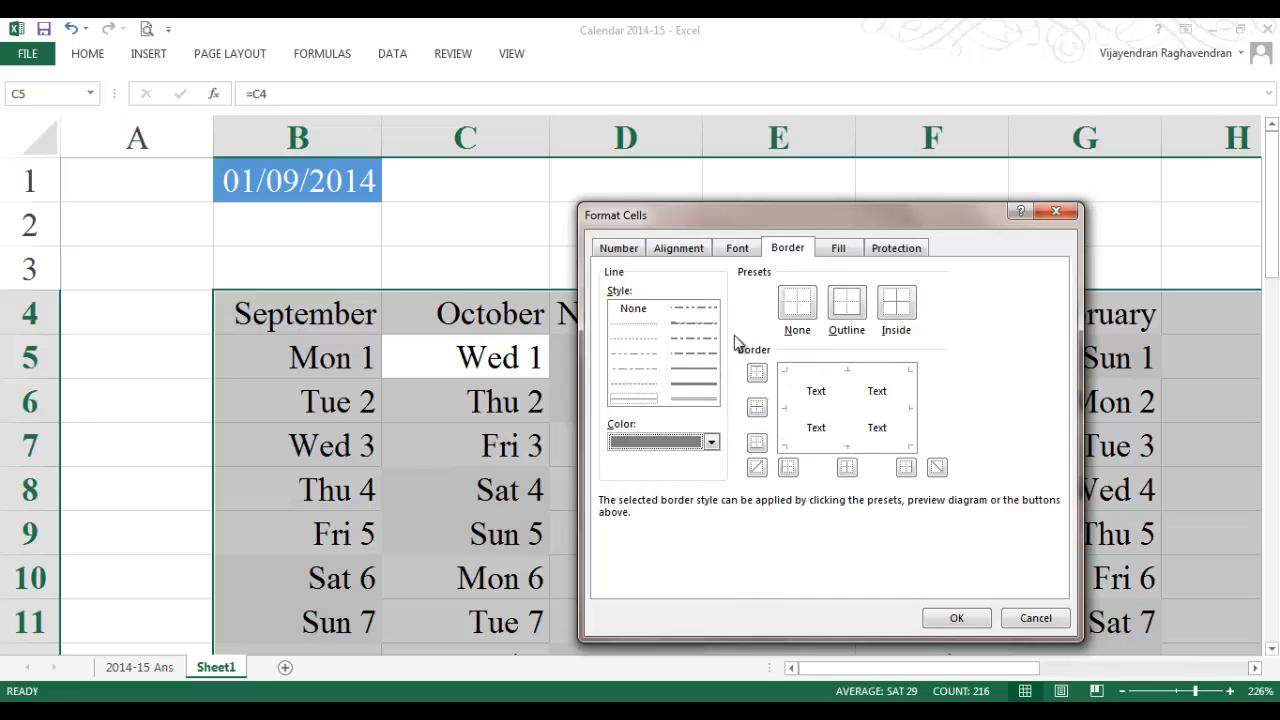
{"action": "left_click", "coordinate": [699, 369]}
{"action": "left_click", "coordinate": [846, 303]}
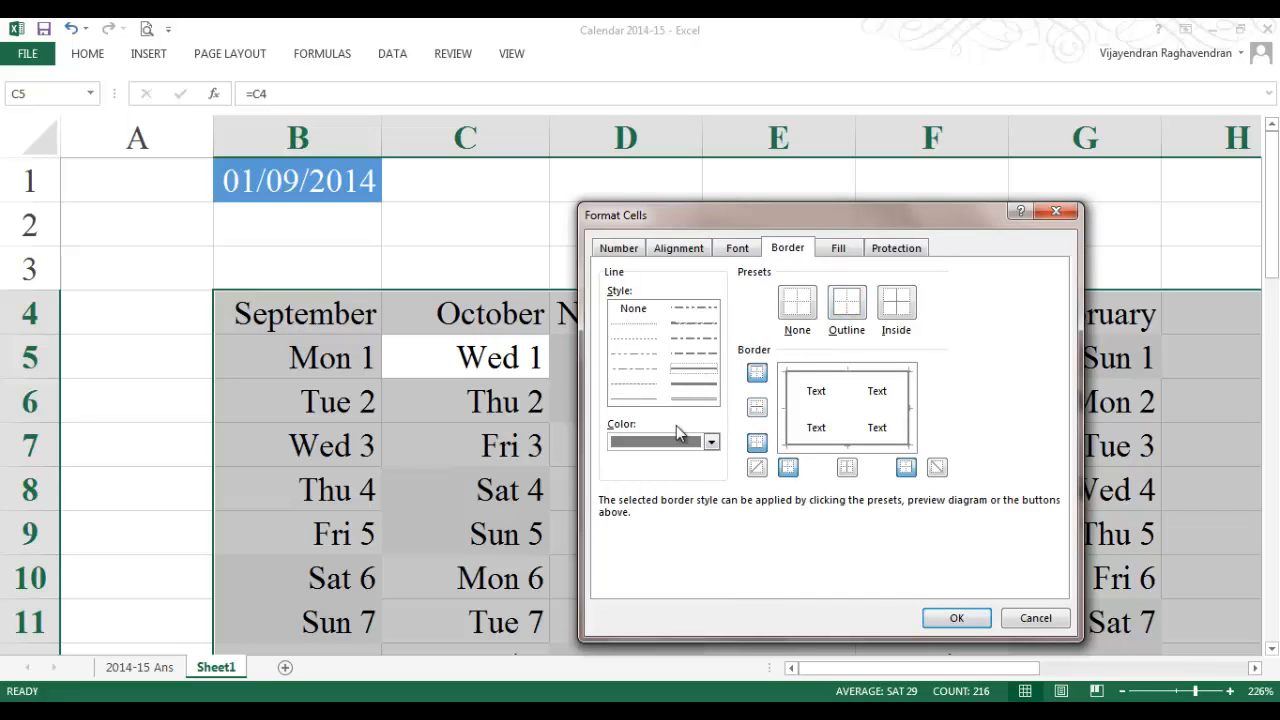
Step: Set thin grey inside borders between all cells of the calendar table and apply the border settings
{"action": "left_click", "coordinate": [650, 399]}
{"action": "left_click", "coordinate": [903, 316]}
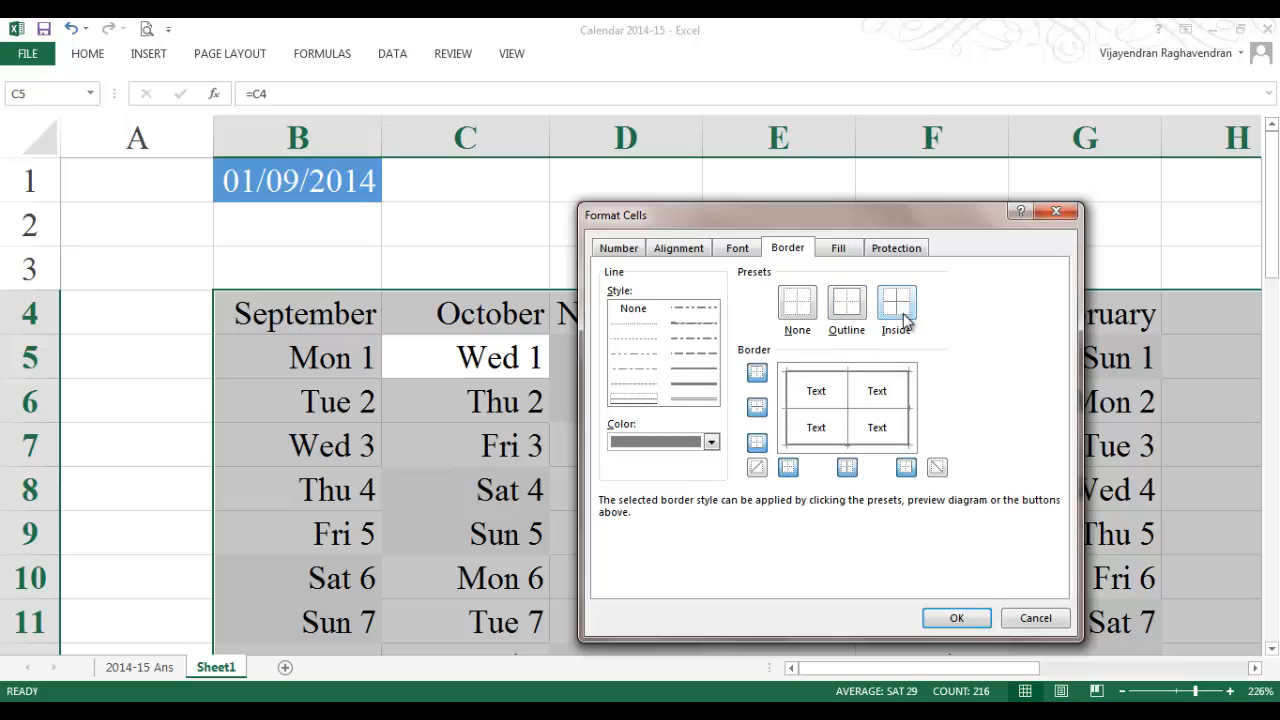
{"action": "left_click", "coordinate": [952, 615]}
{"action": "left_click", "coordinate": [855, 555]}
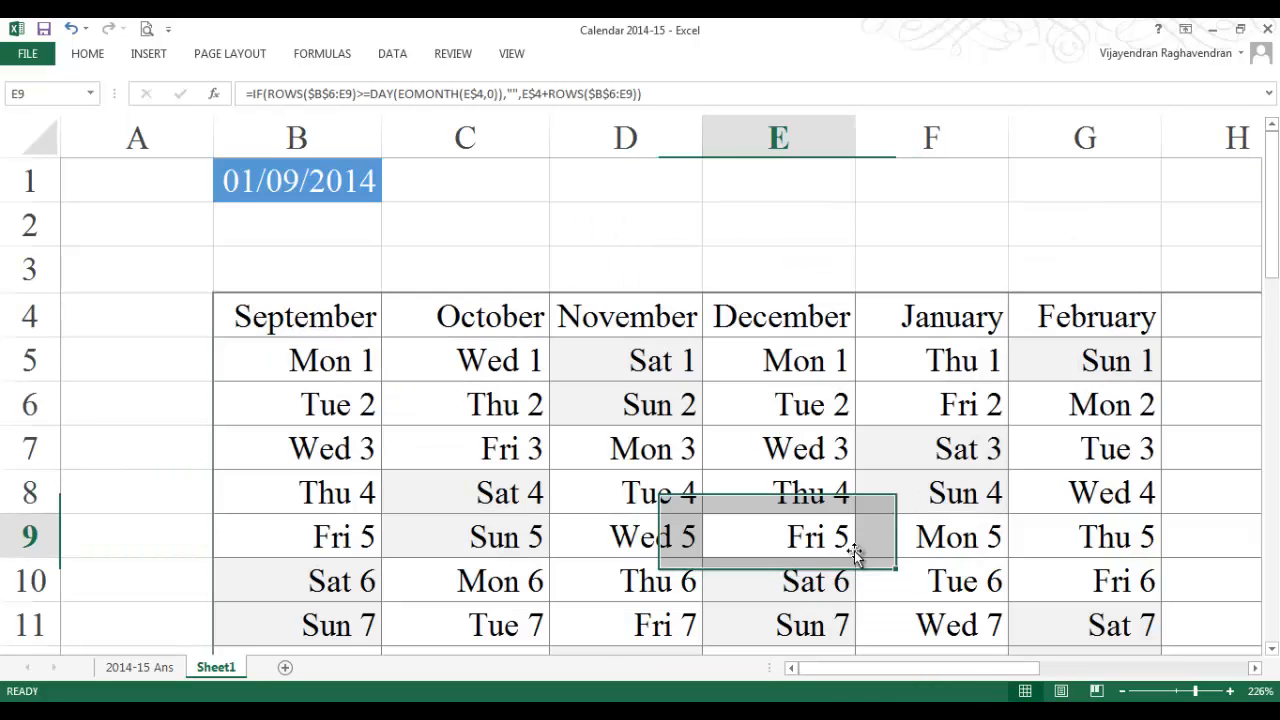
Step: Enlarge the month headers in B4:G4 to font size 14 and color their text dark red
{"action": "left_click_drag", "start_coordinate": [296, 314], "coordinate": [1040, 333]}
{"action": "left_click", "coordinate": [88, 53]}
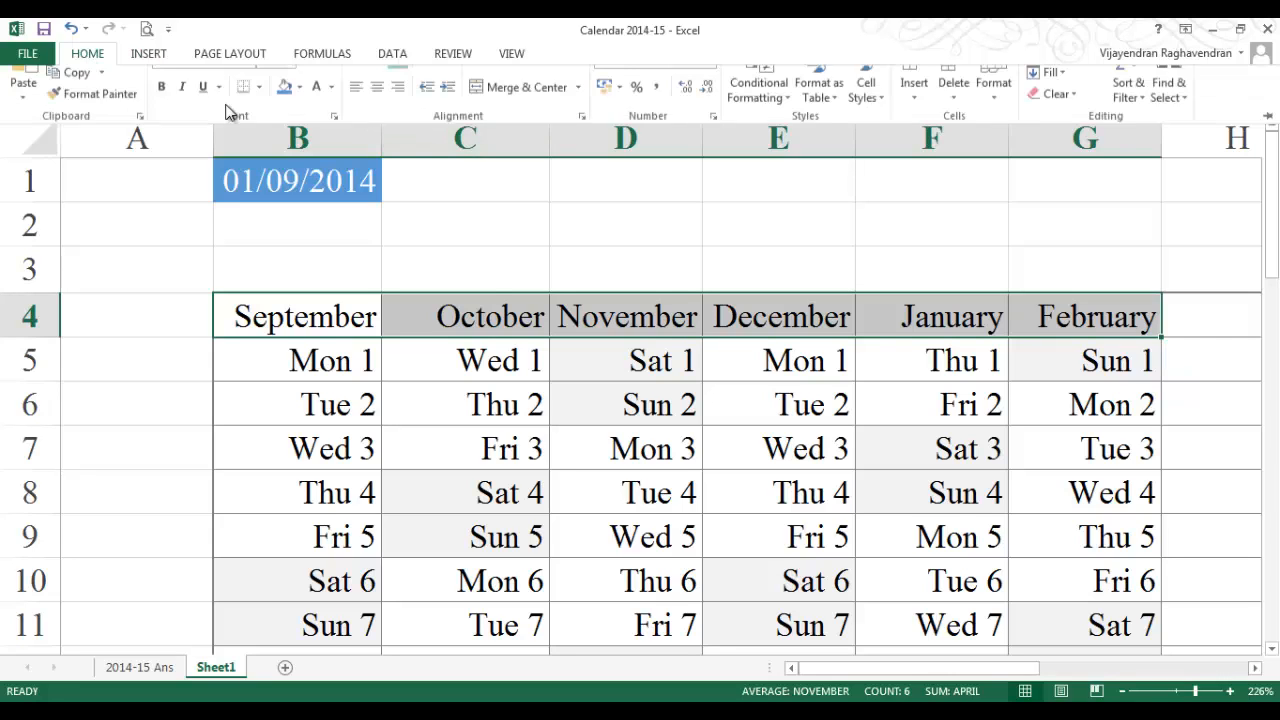
{"action": "left_click", "coordinate": [307, 86]}
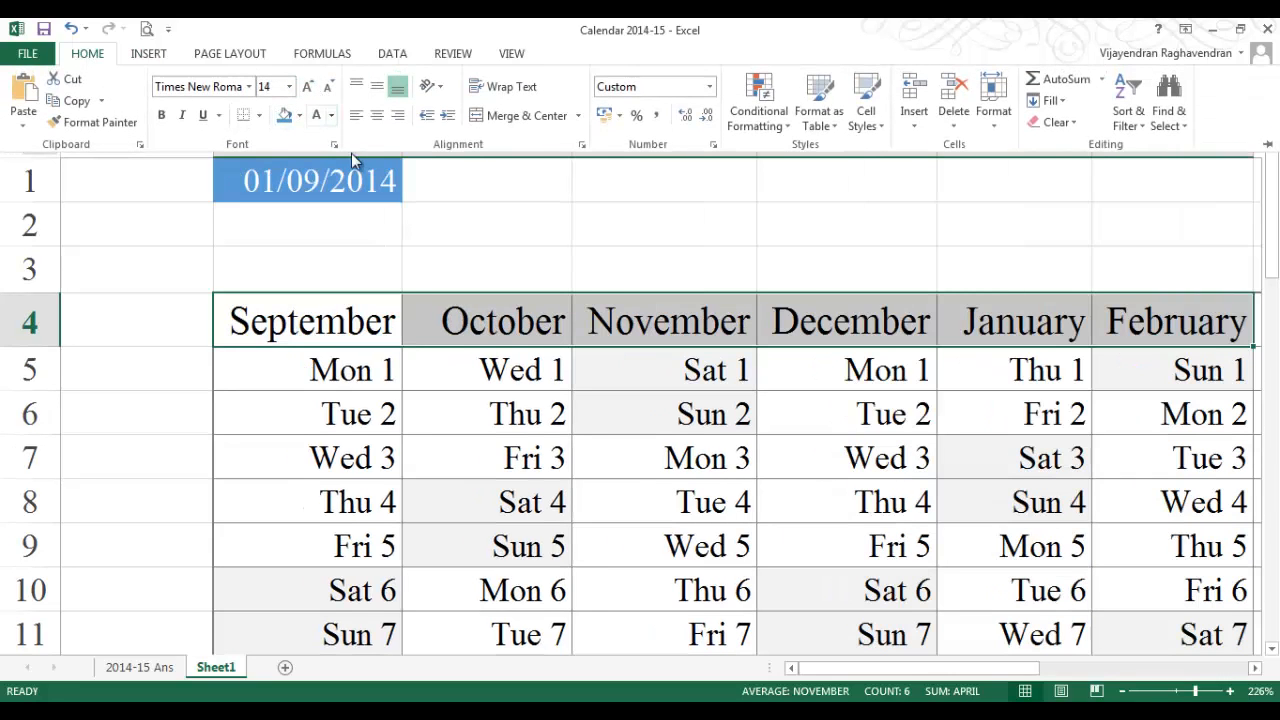
{"action": "left_click", "coordinate": [331, 116]}
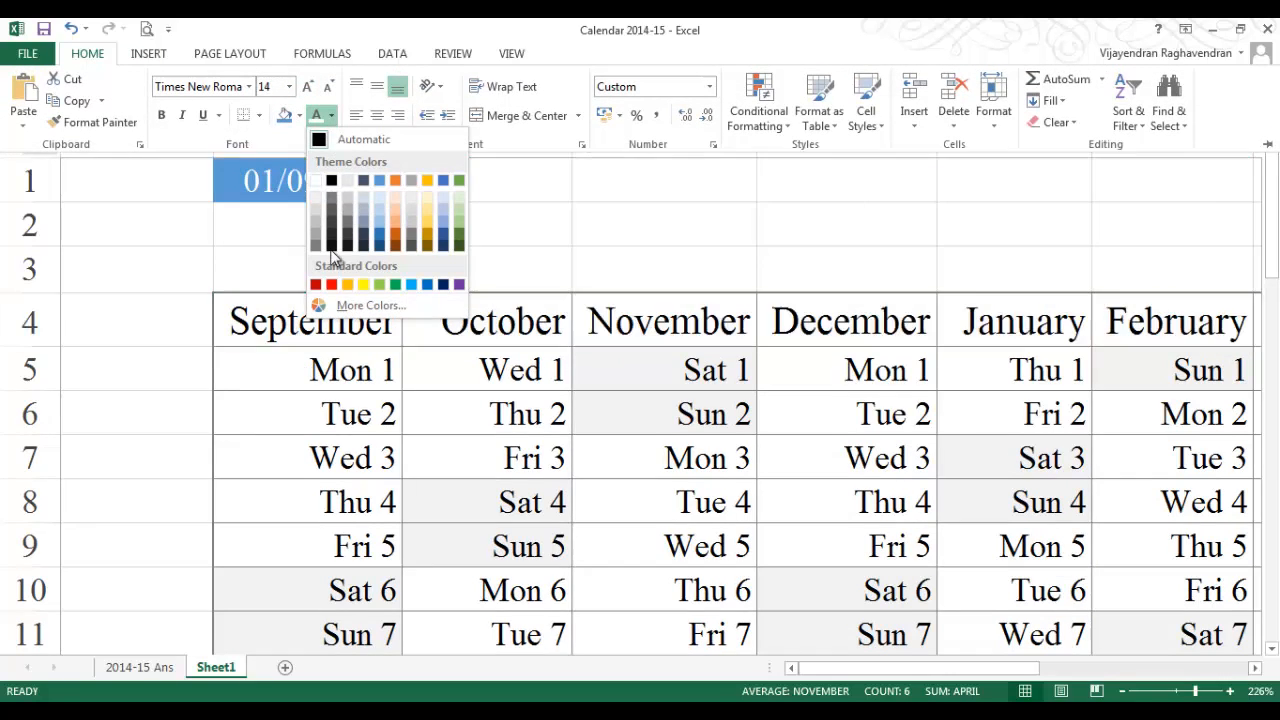
{"action": "left_click", "coordinate": [318, 285]}
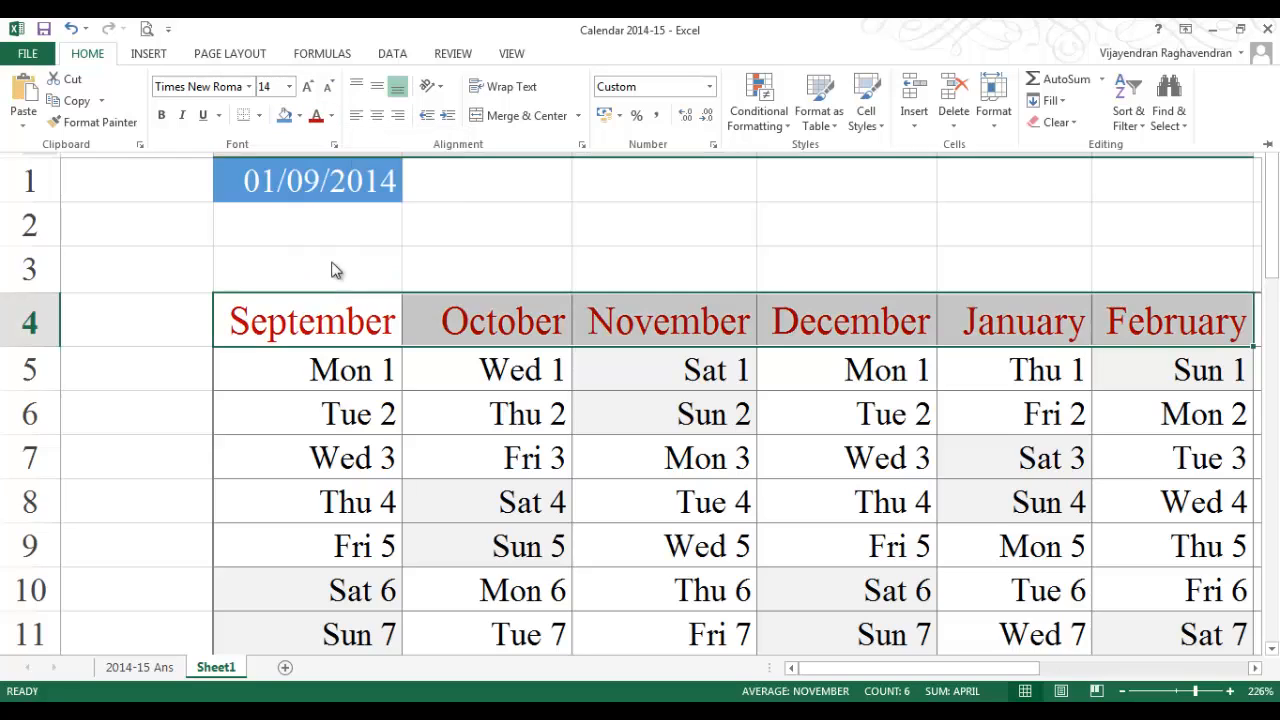
Step: Fill the month headers in B4:G4 with a very light grey and deselect them
{"action": "left_click", "coordinate": [300, 116]}
{"action": "left_click", "coordinate": [286, 176]}
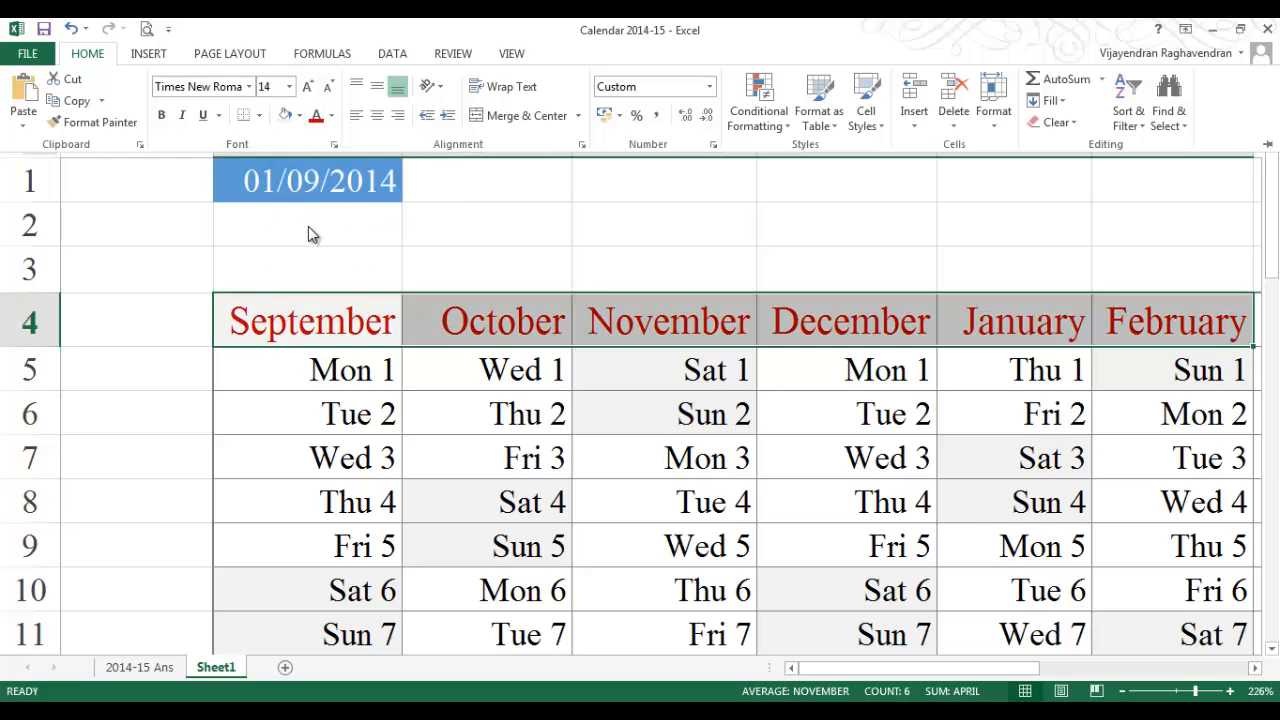
{"action": "left_click", "coordinate": [308, 227]}
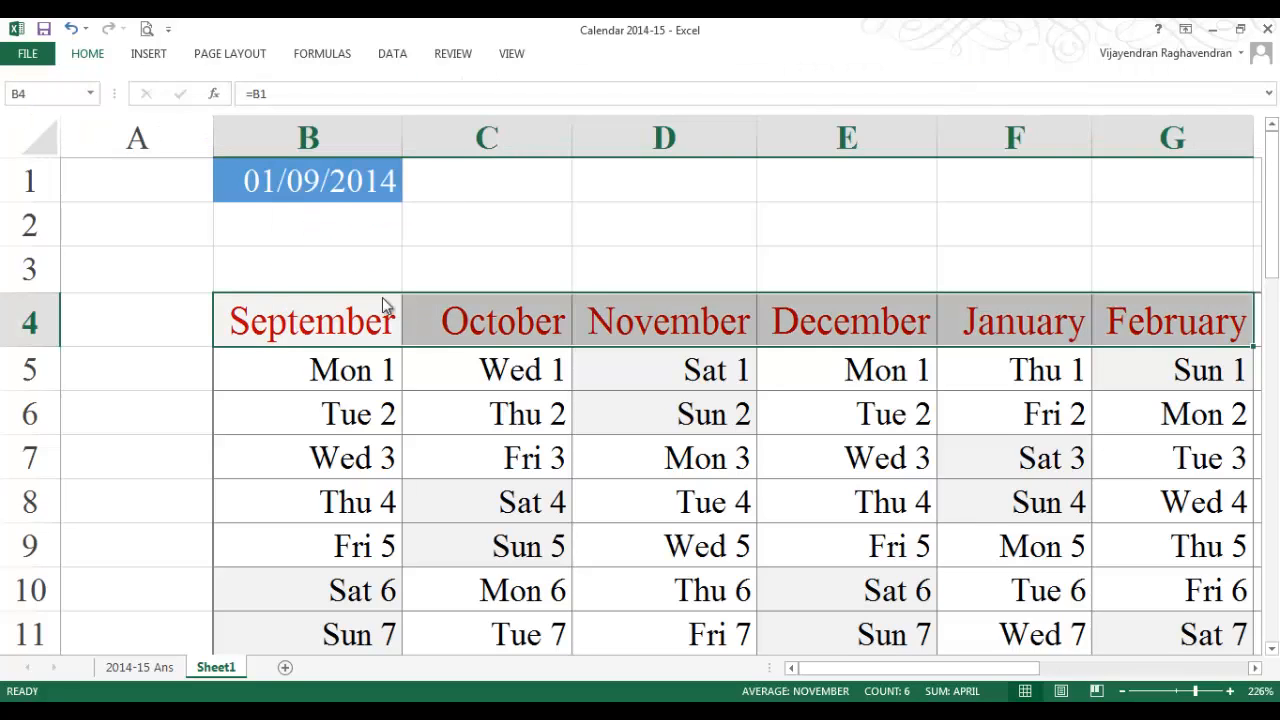
{"action": "left_click", "coordinate": [790, 504]}
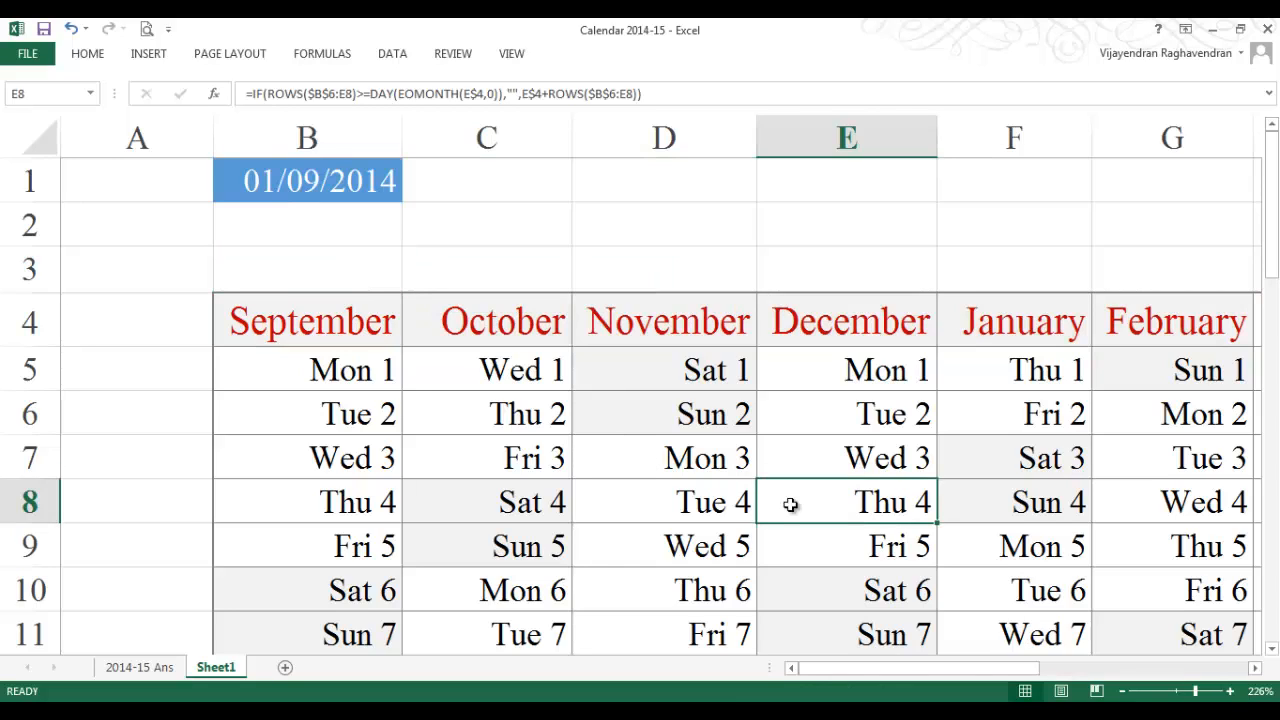